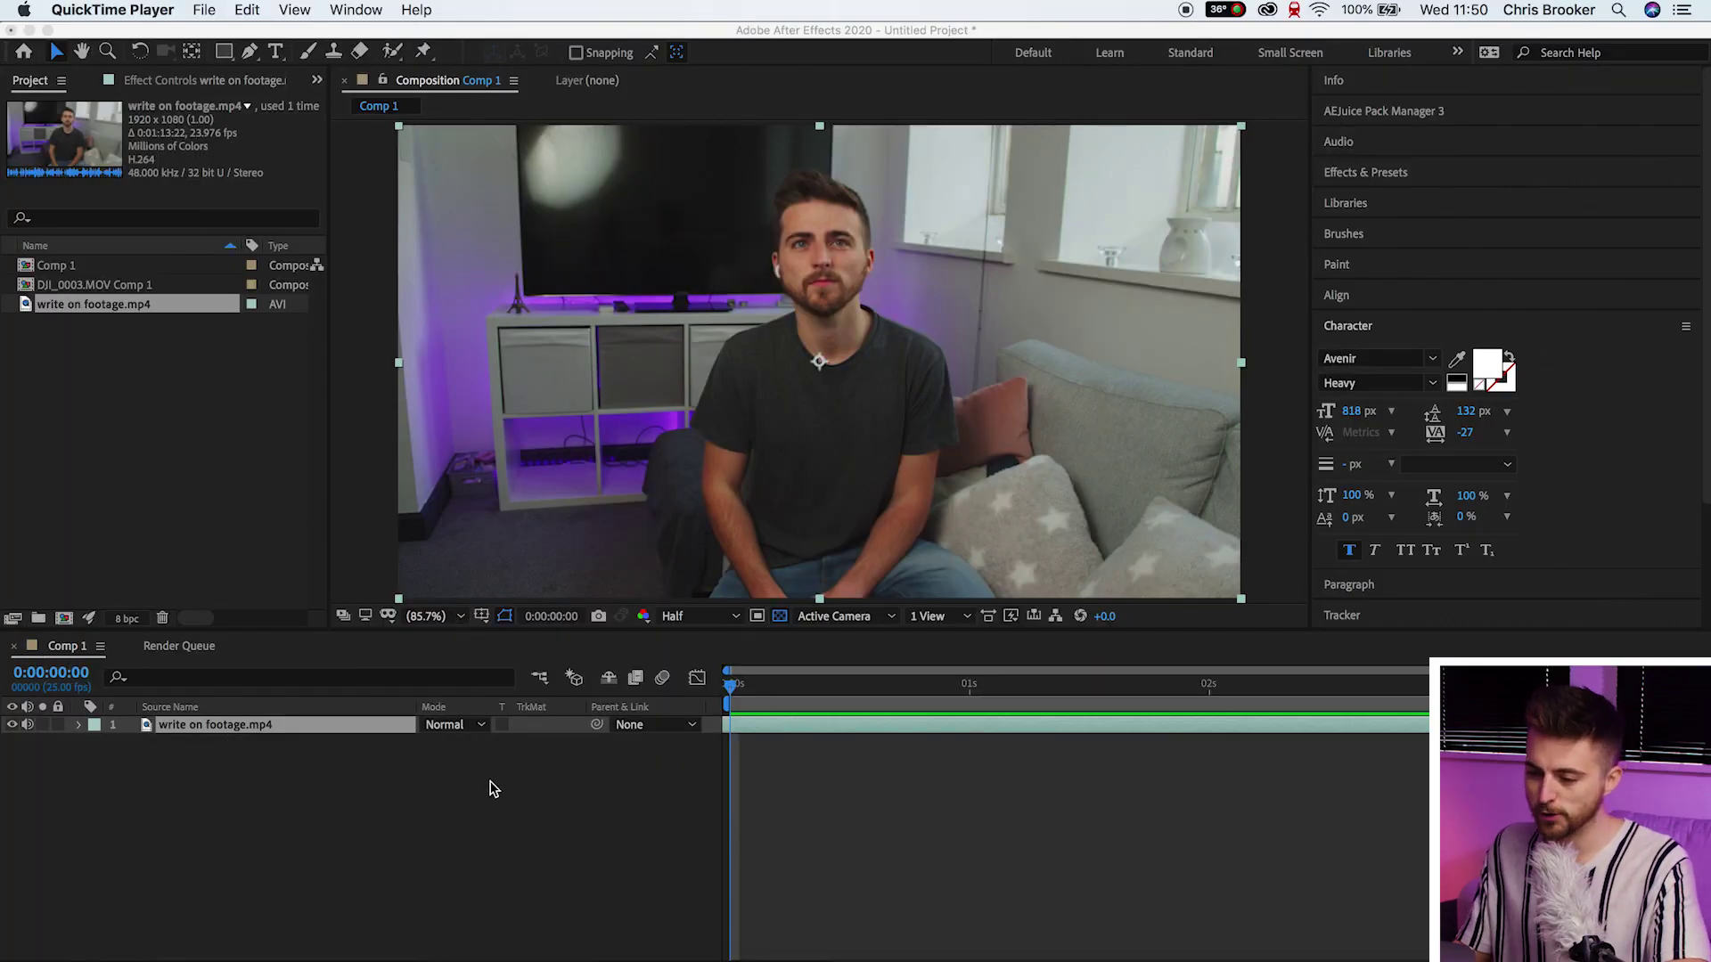
Preview the 'write on footage.mp4' clip in Comp 1, stopping at 0:00:03:00.
click(729, 836)
key(space)
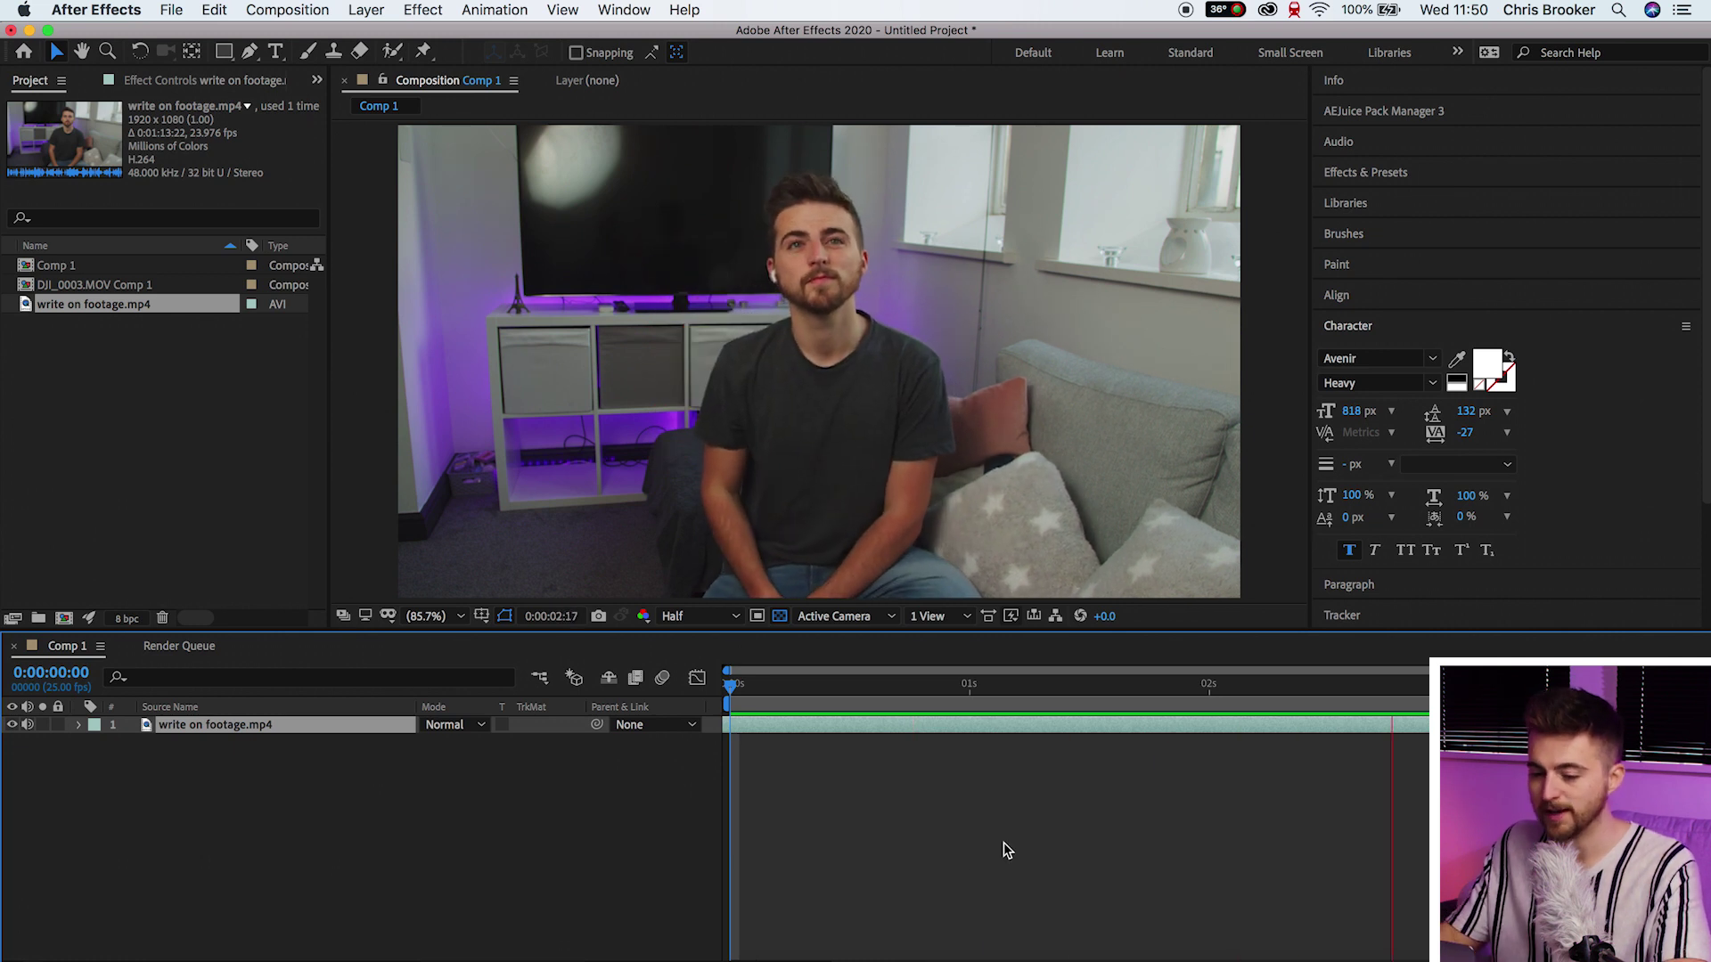
key(space)
Hide the footage over a black background and choose the Rounded Rectangle Tool.
click(12, 724)
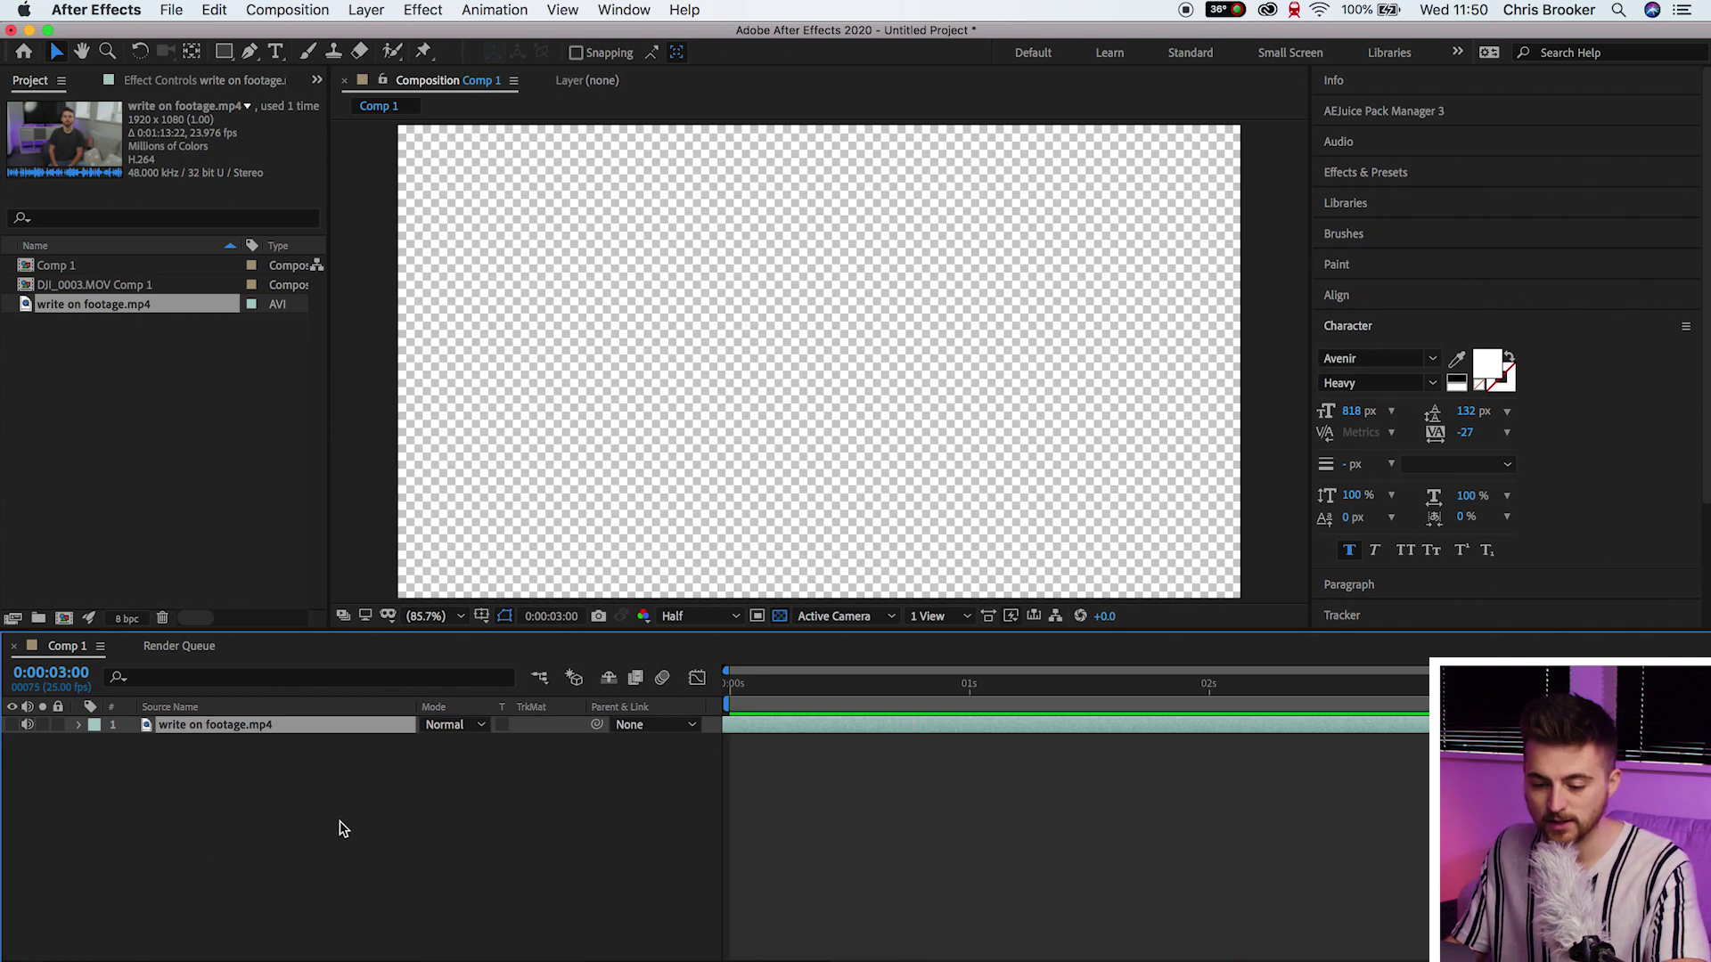
click(375, 819)
click(777, 615)
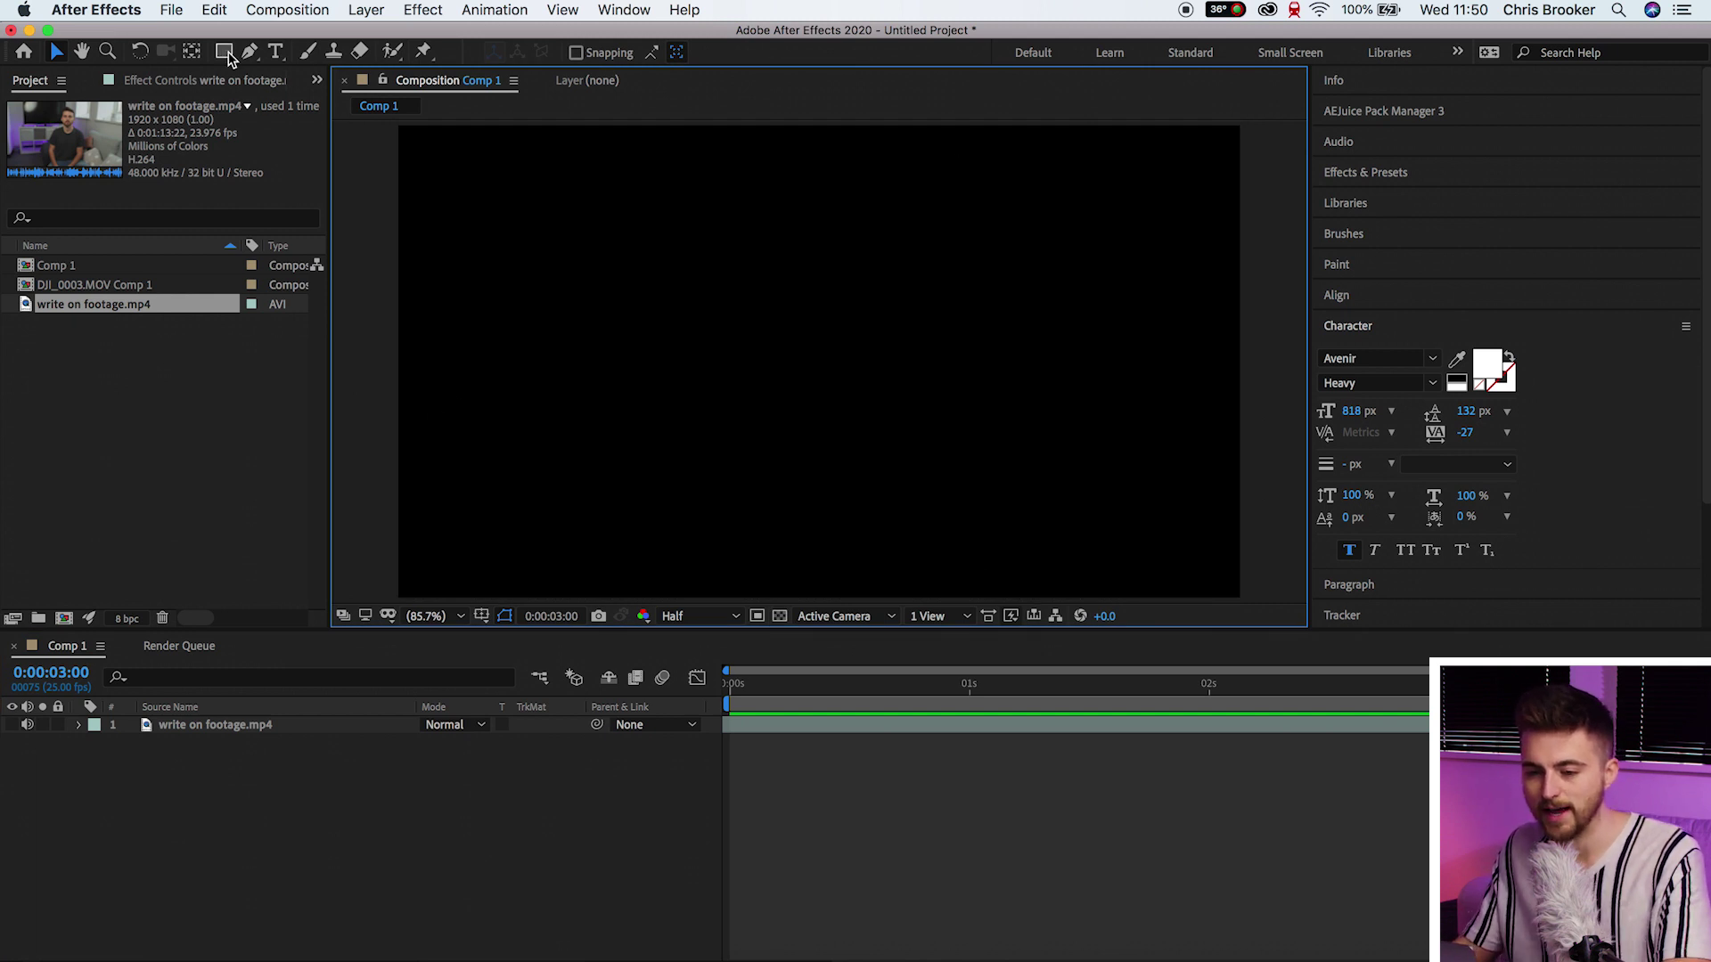
drag(224, 51, 336, 80)
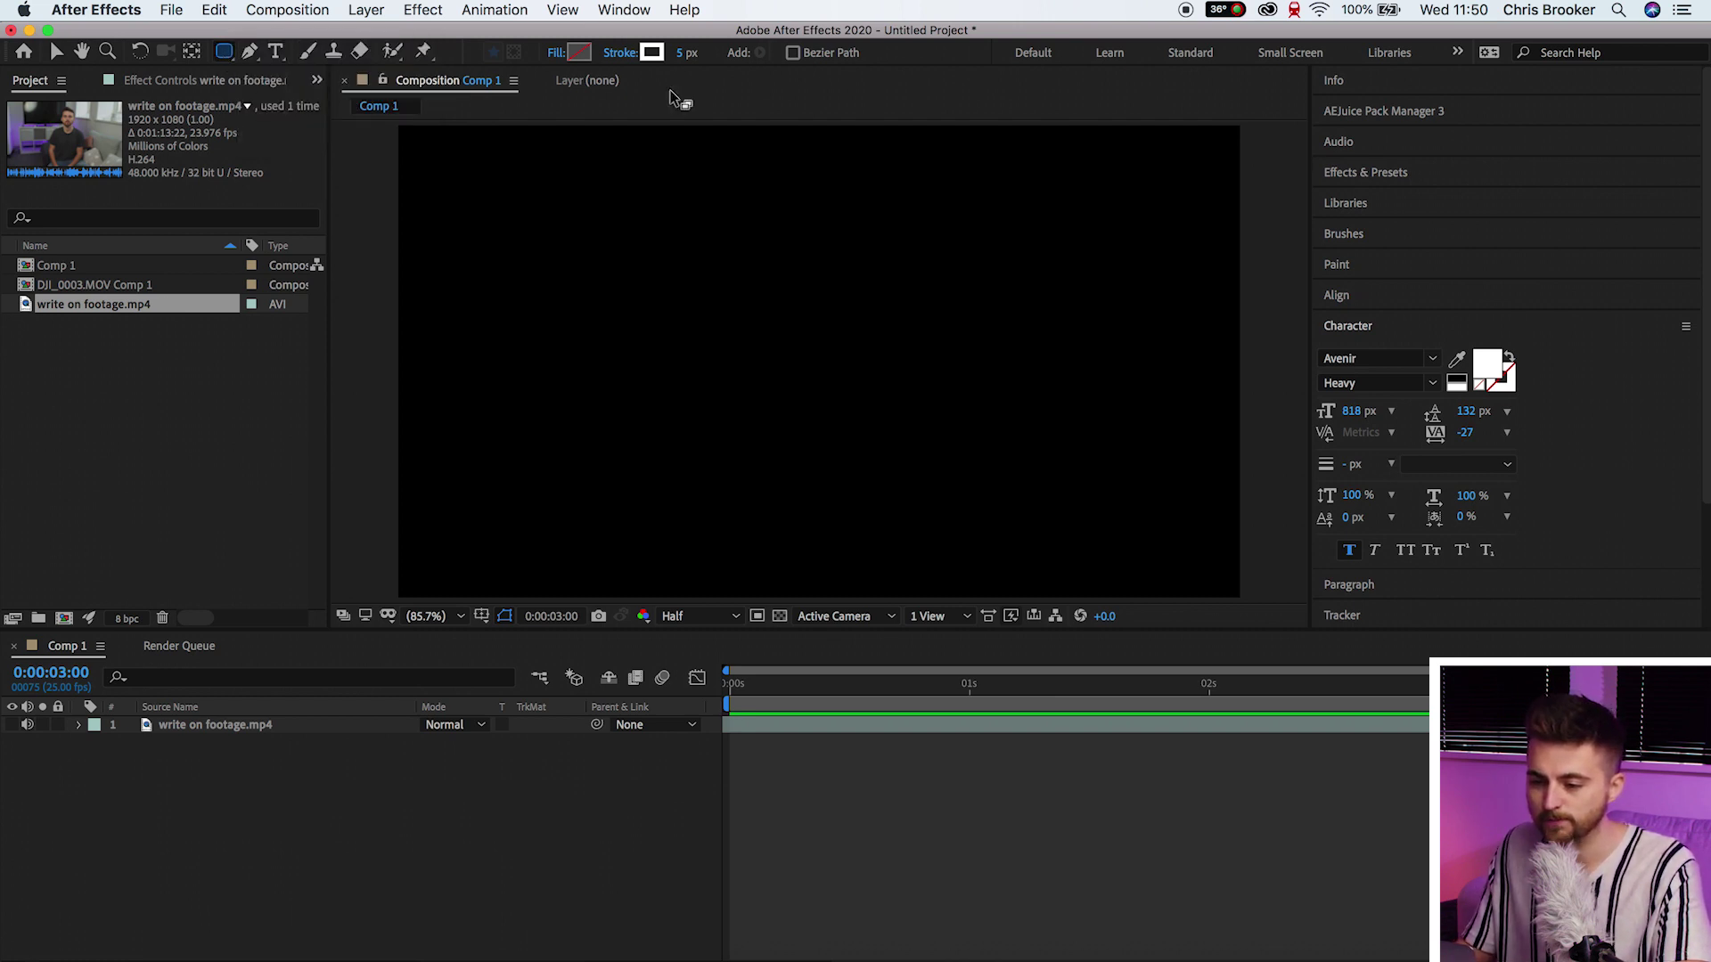
Give new shapes a dark grey #2F2F2F fill and no stroke.
click(579, 52)
mouse_move(182, 344)
mouse_down()
mouse_move(83, 370)
mouse_move(1, 430)
mouse_move(2, 370)
mouse_up()
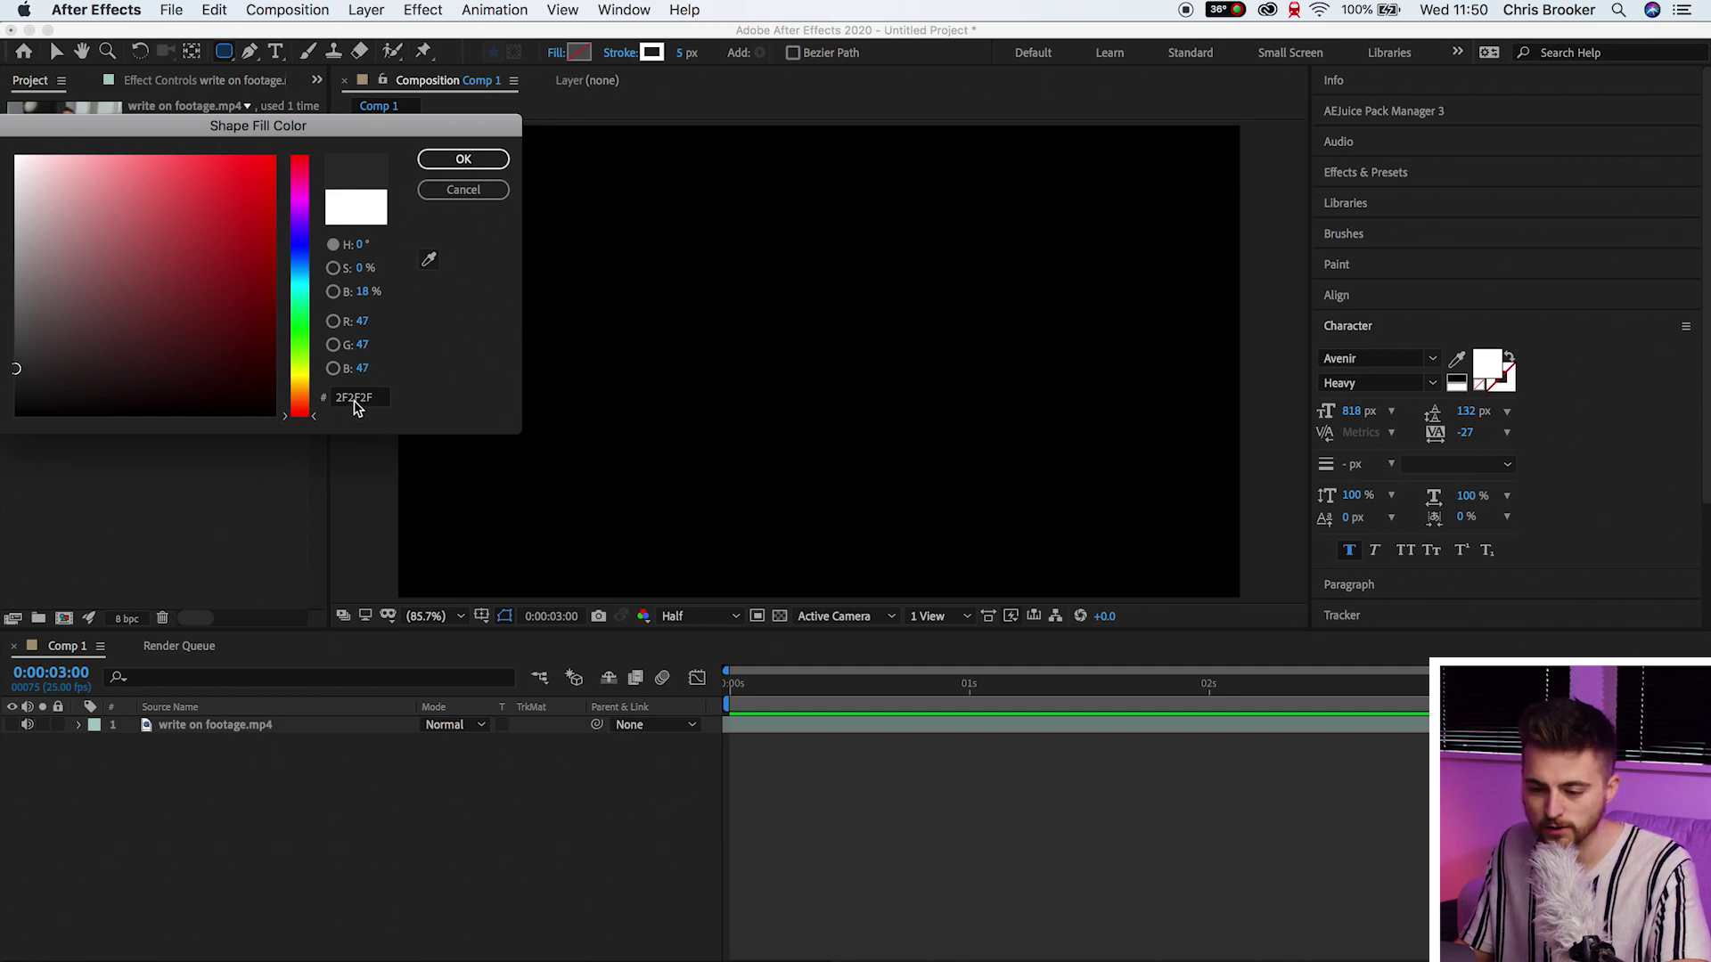
click(378, 400)
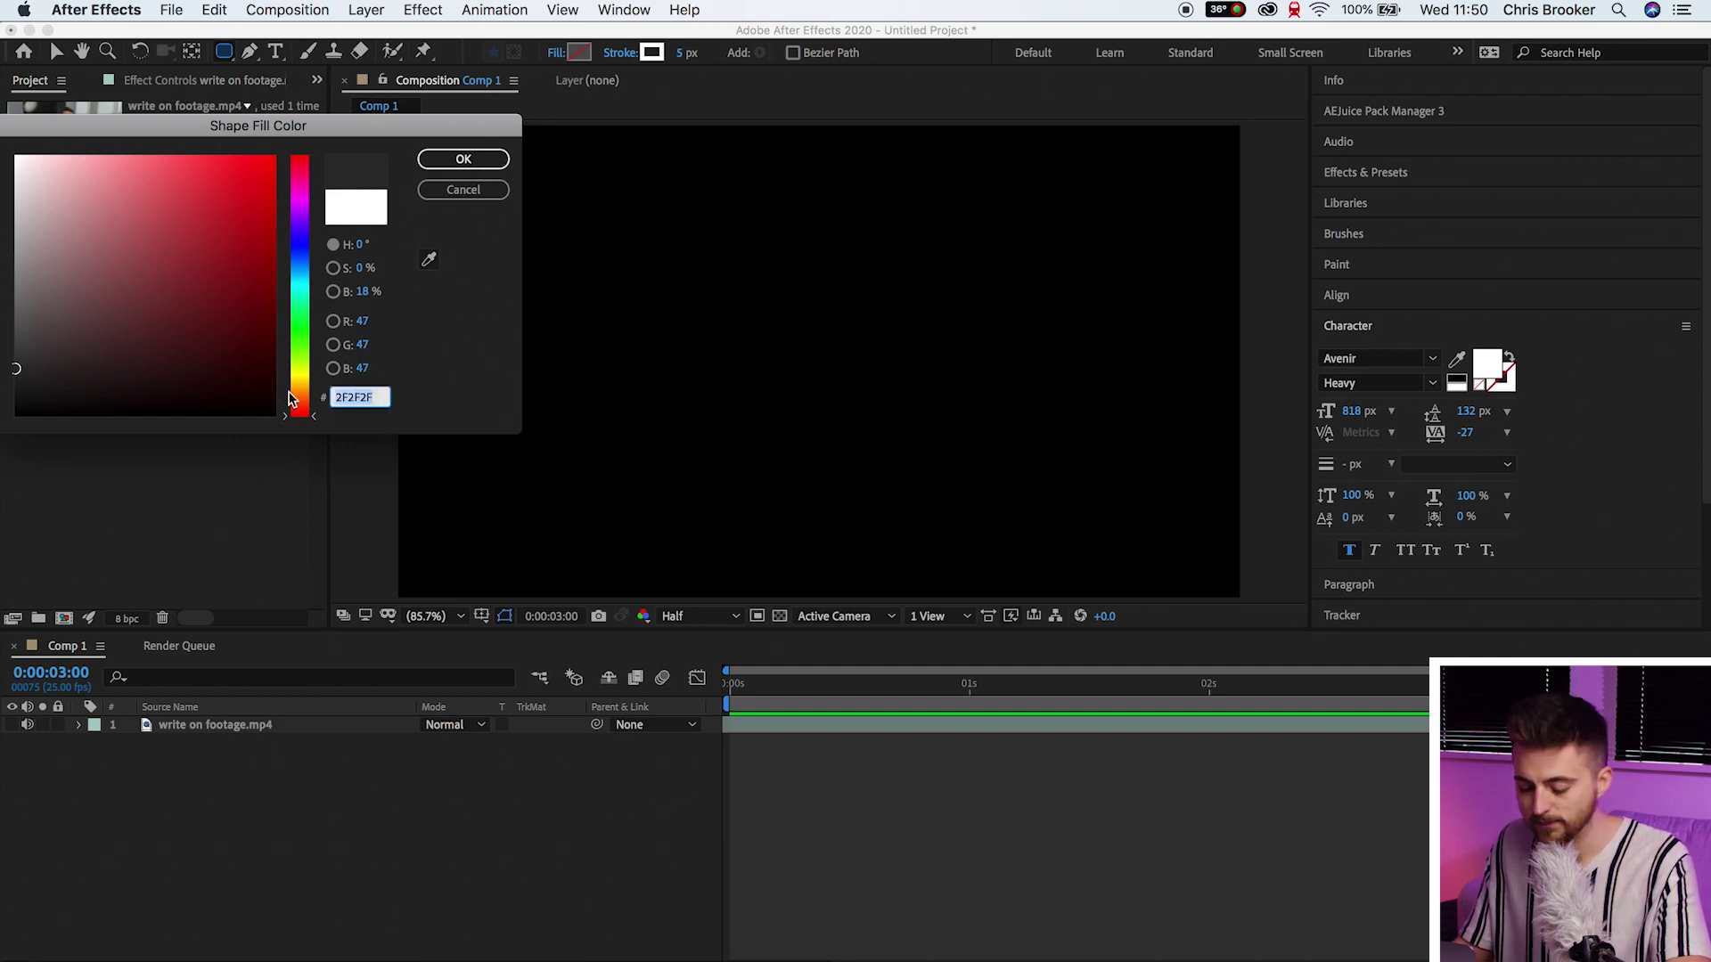
click(459, 160)
click(621, 53)
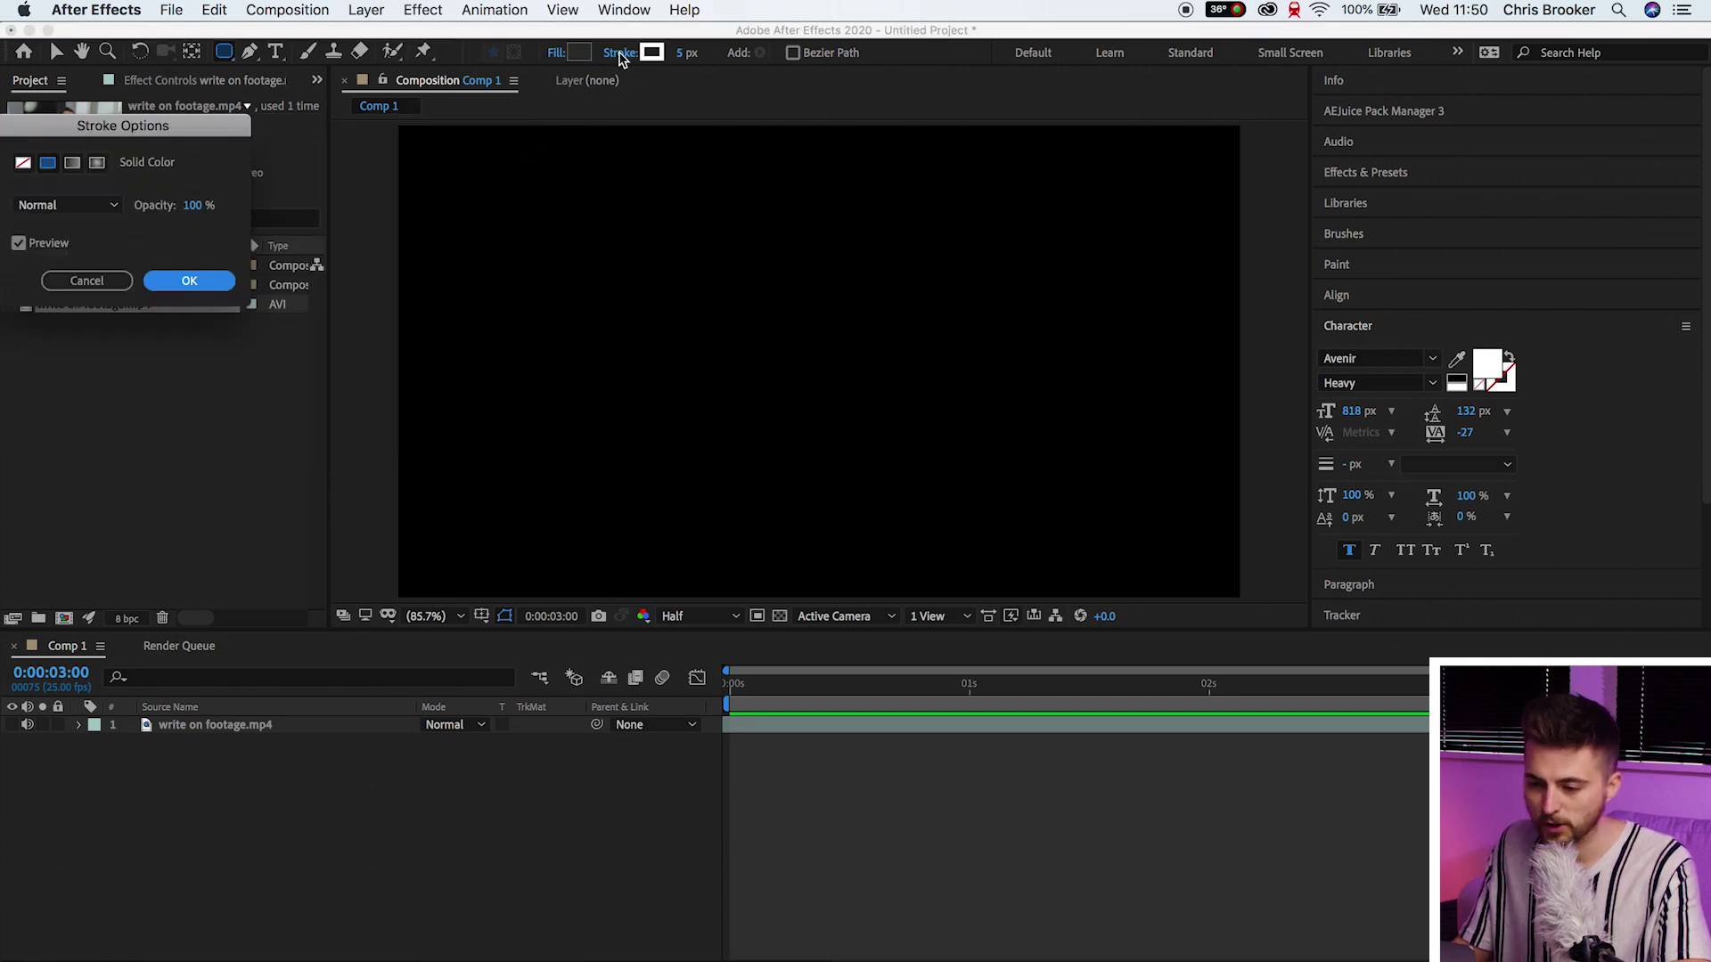
click(23, 162)
key(Return)
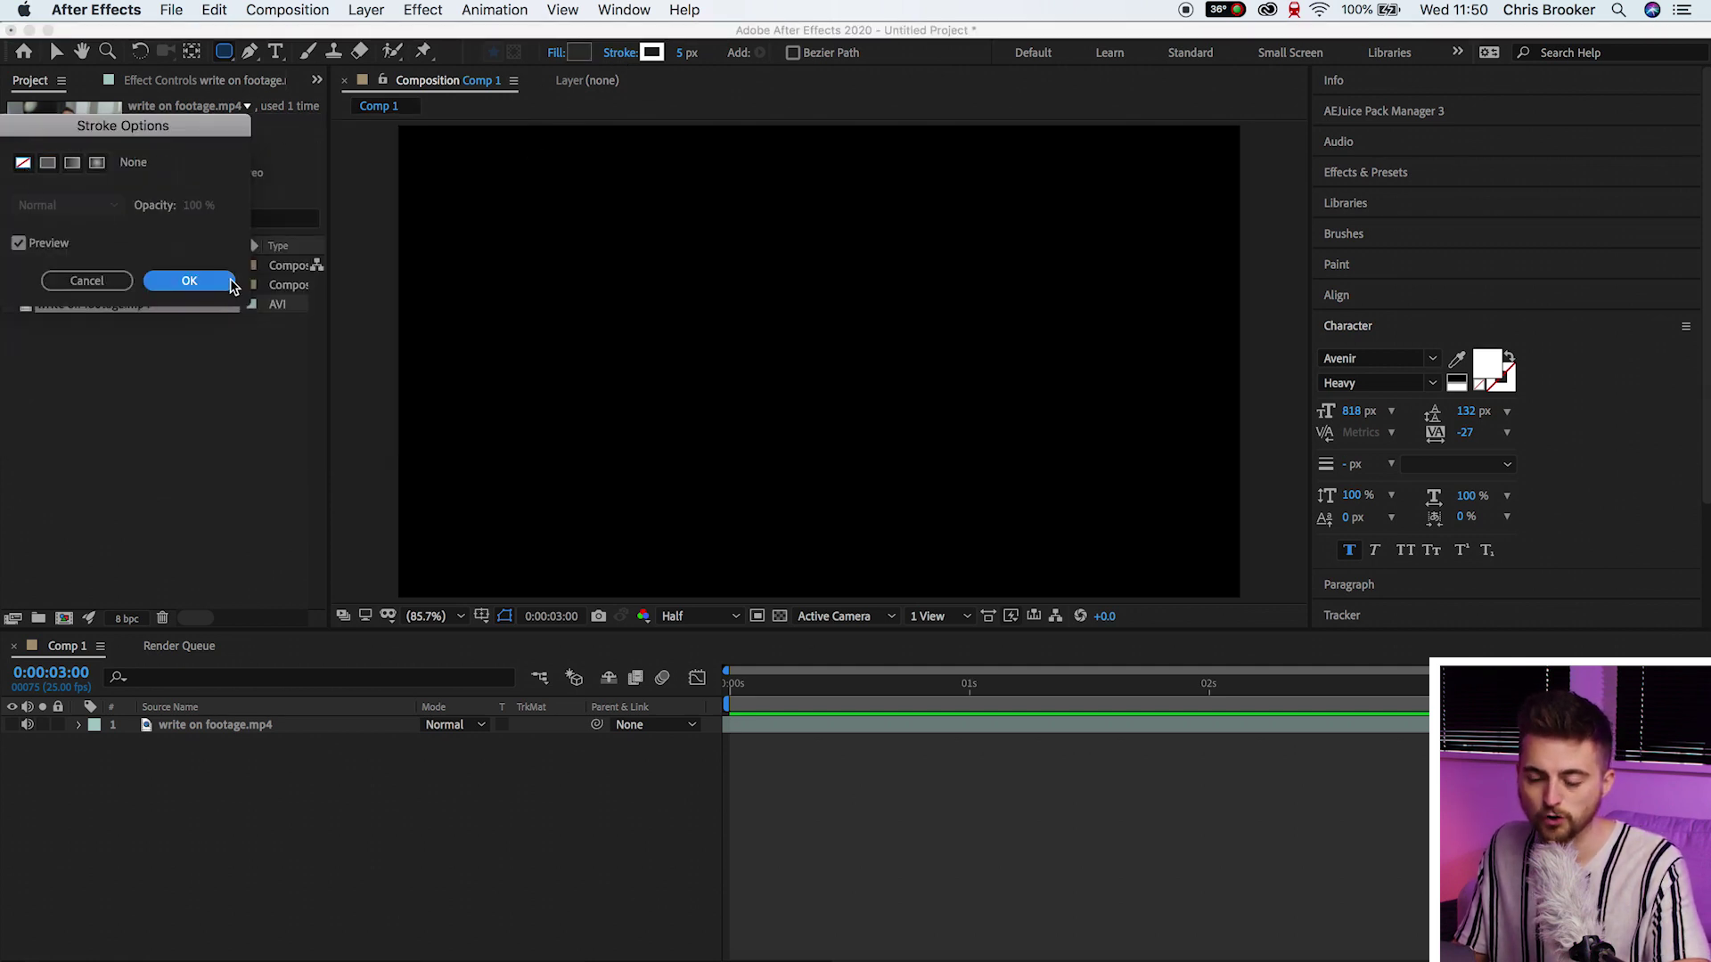
Draw the grey rounded rectangle across the comp centre and show the proportional grid.
drag(516, 292, 1122, 431)
click(505, 613)
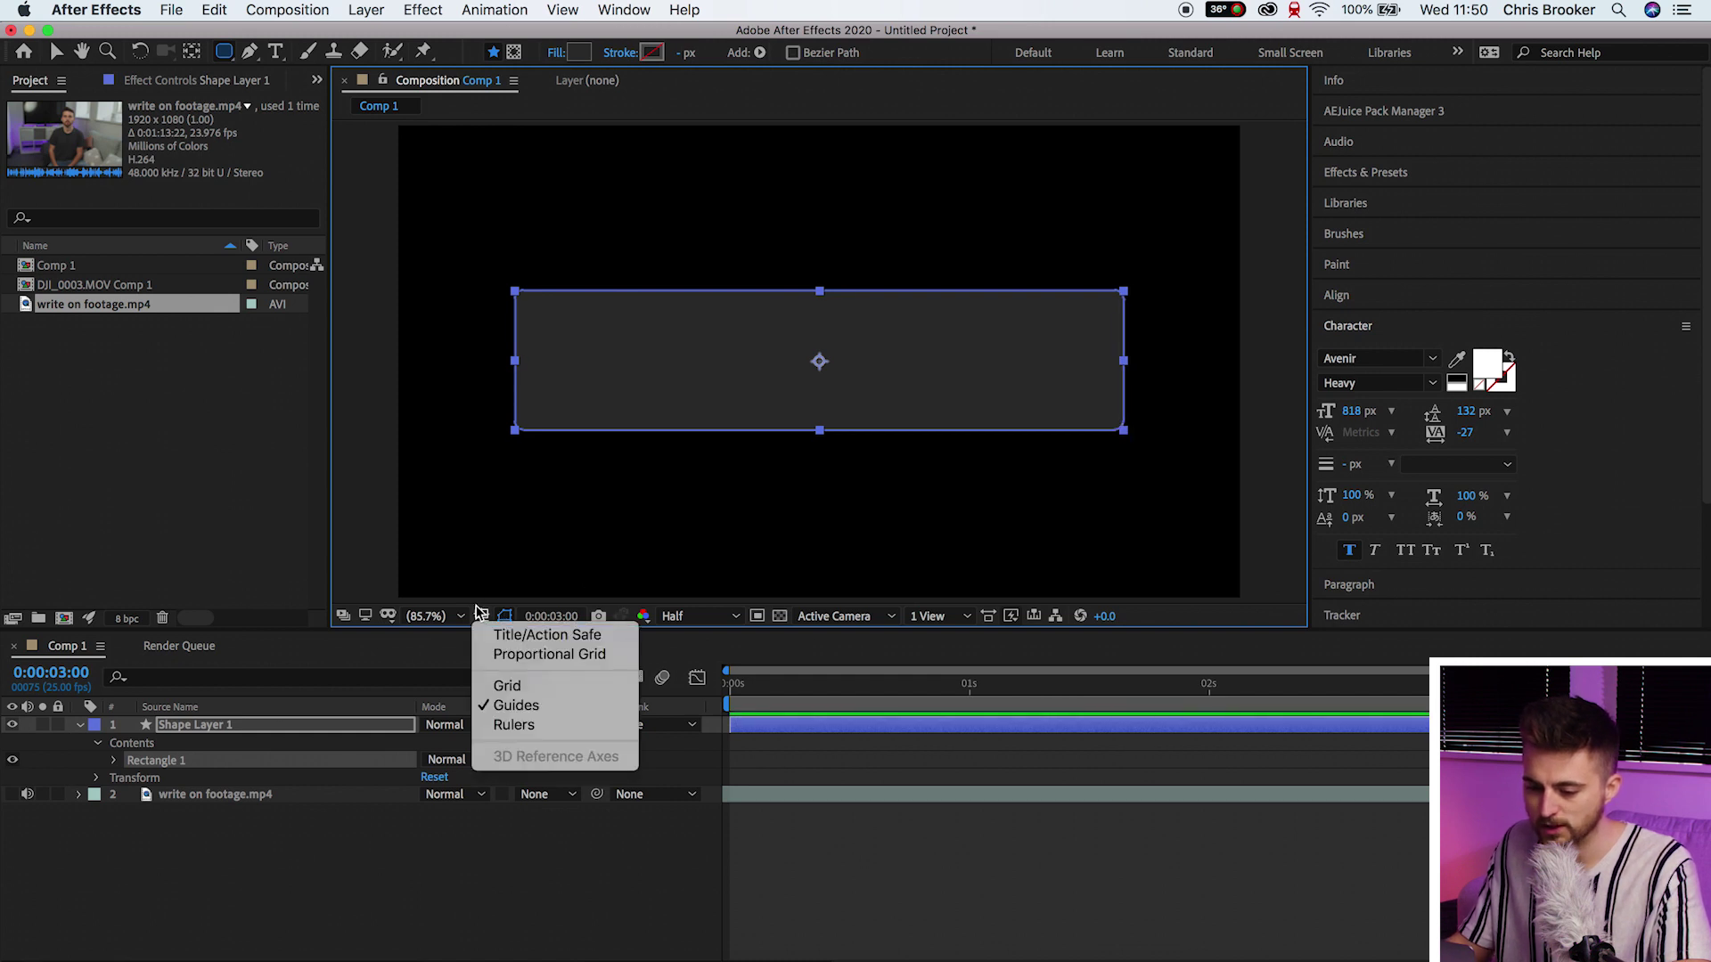
click(532, 655)
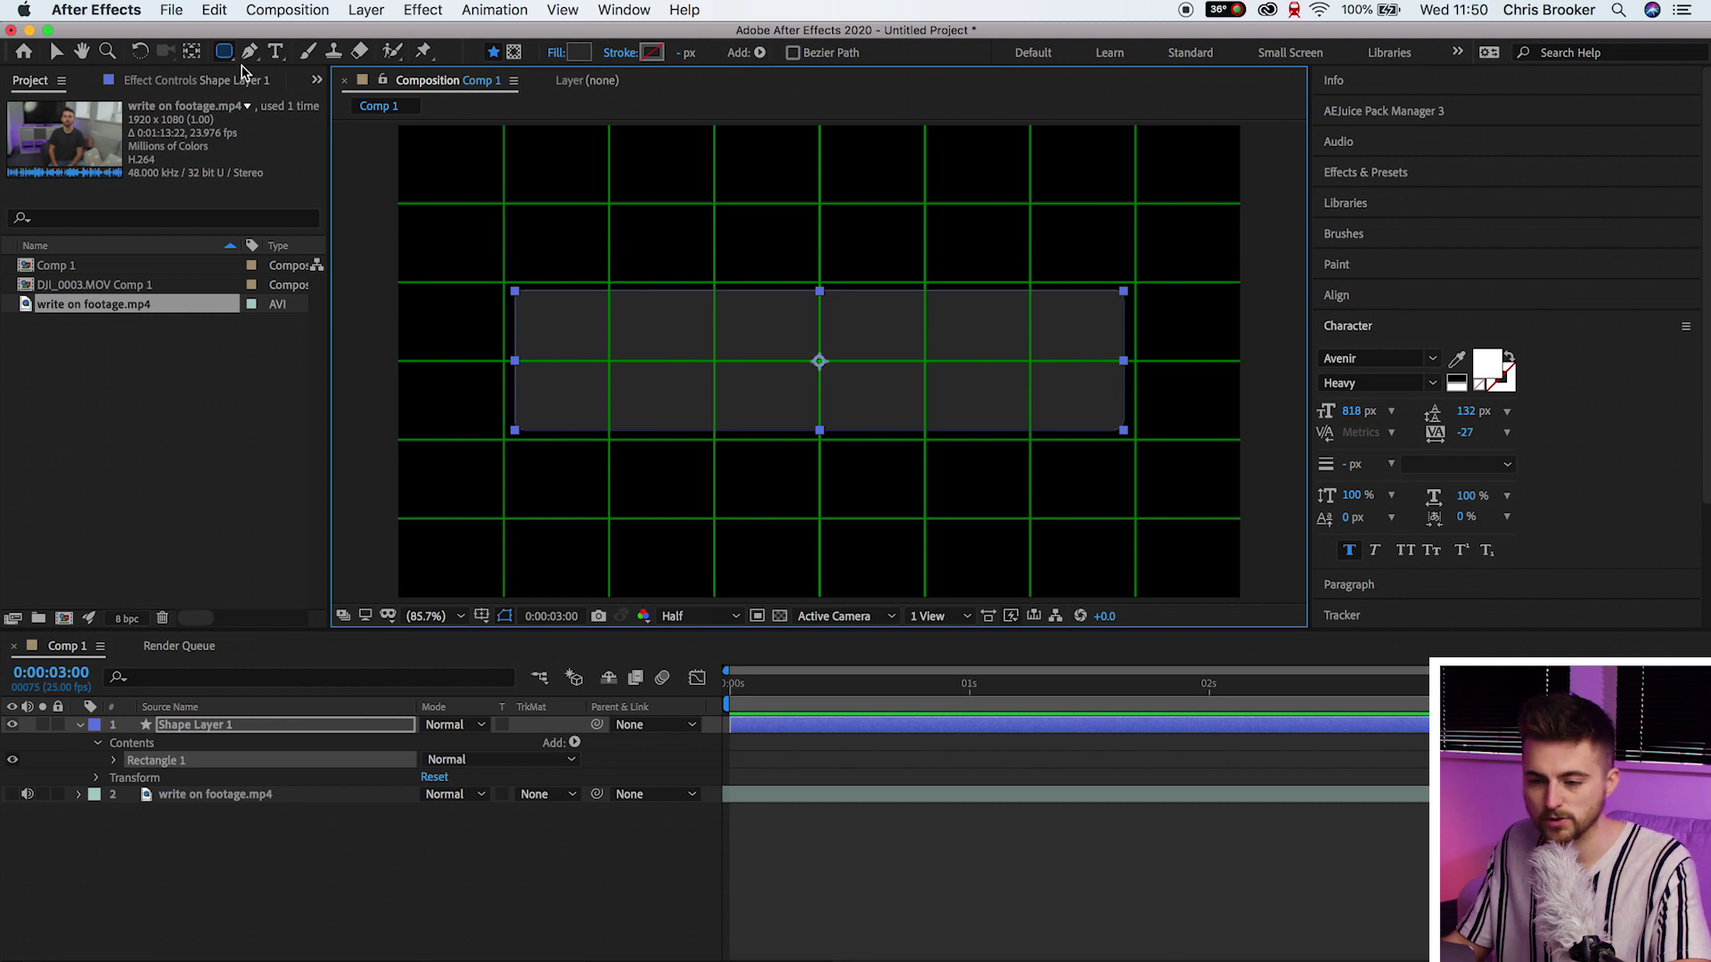
click(56, 51)
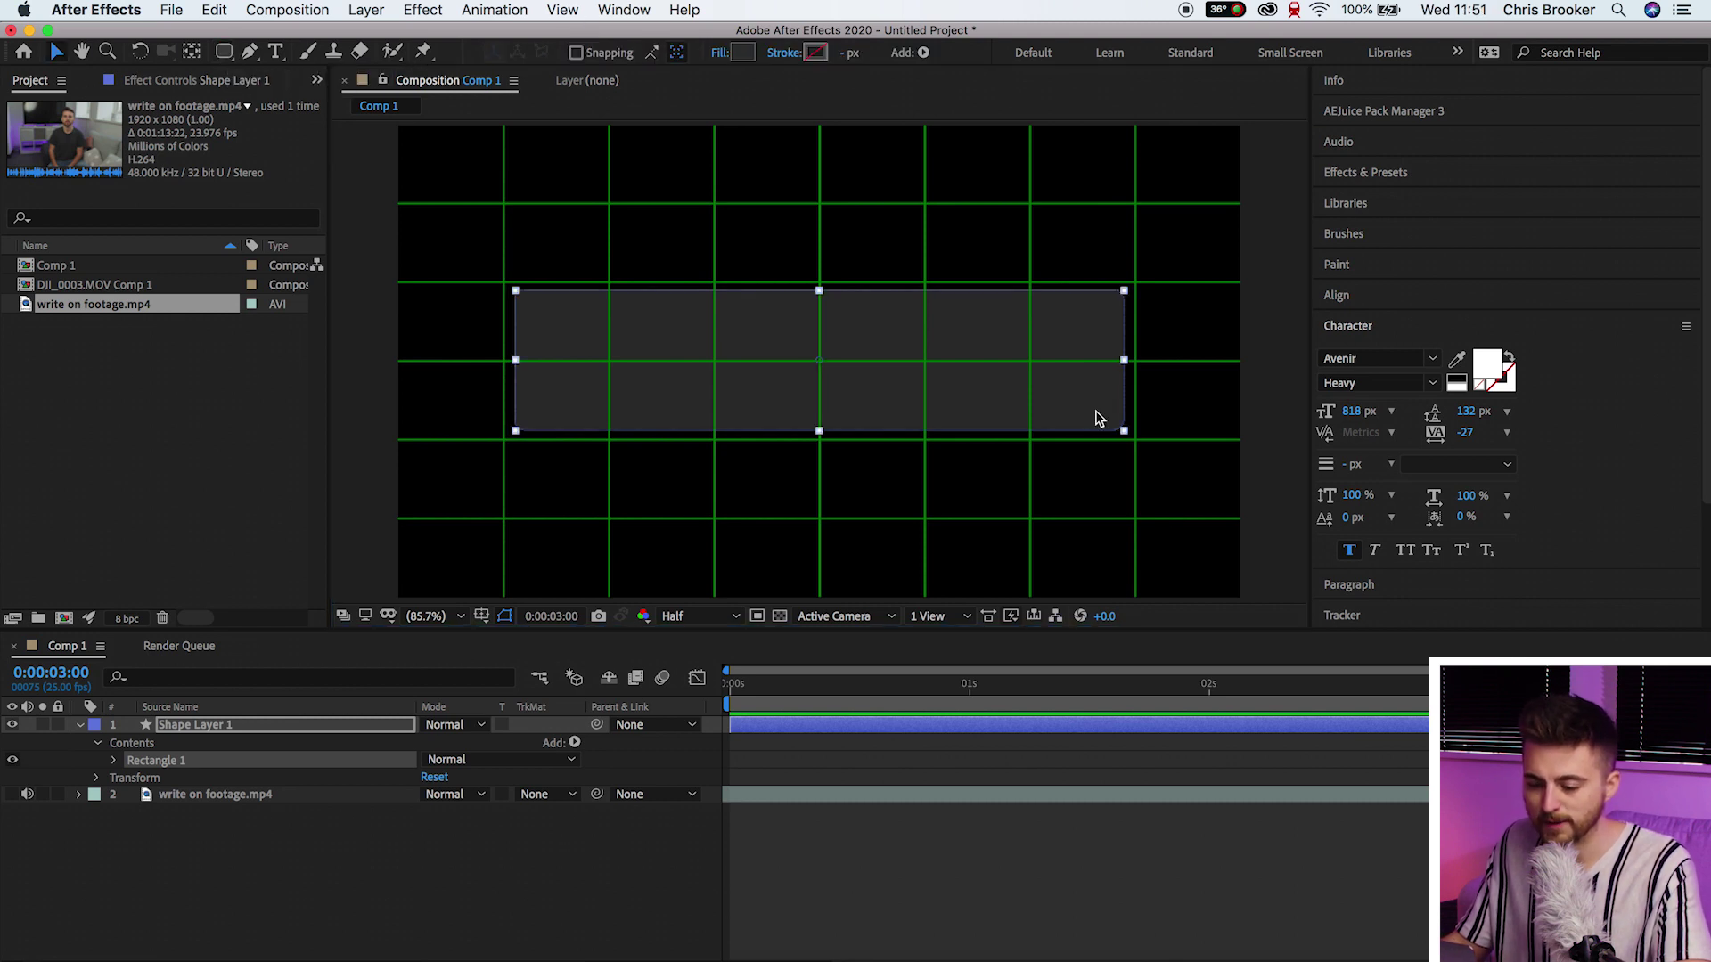
click(1056, 842)
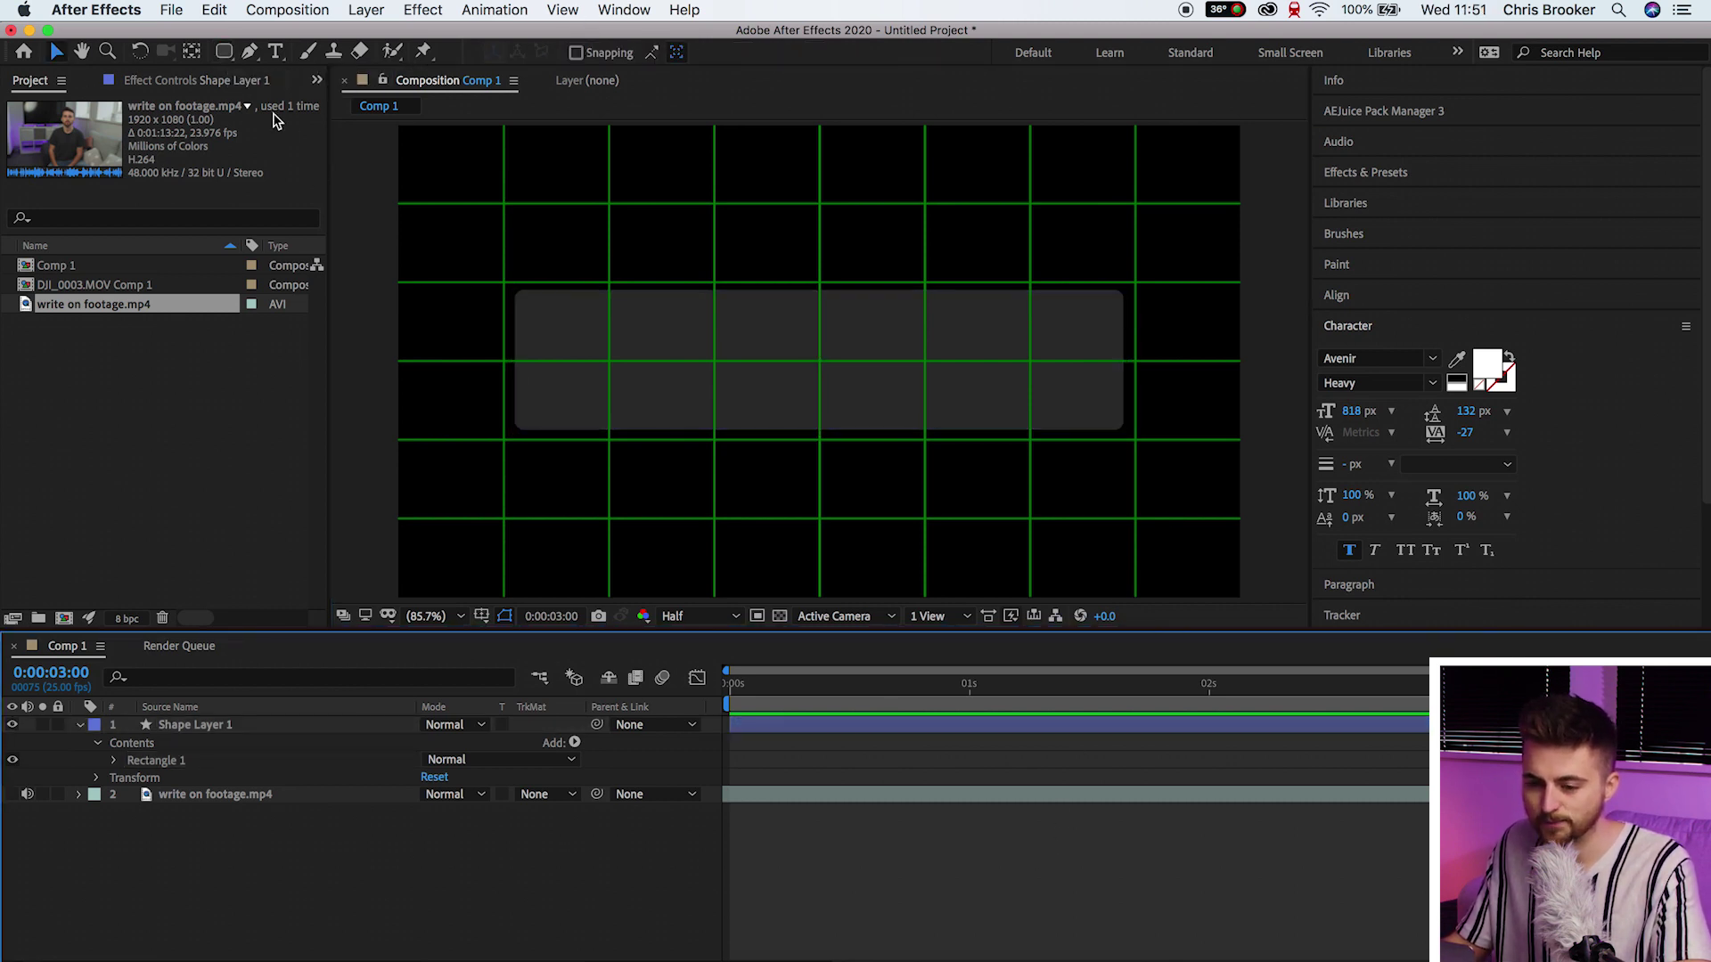
Draw a closed triangle above the rectangle with the Pen tool.
click(223, 51)
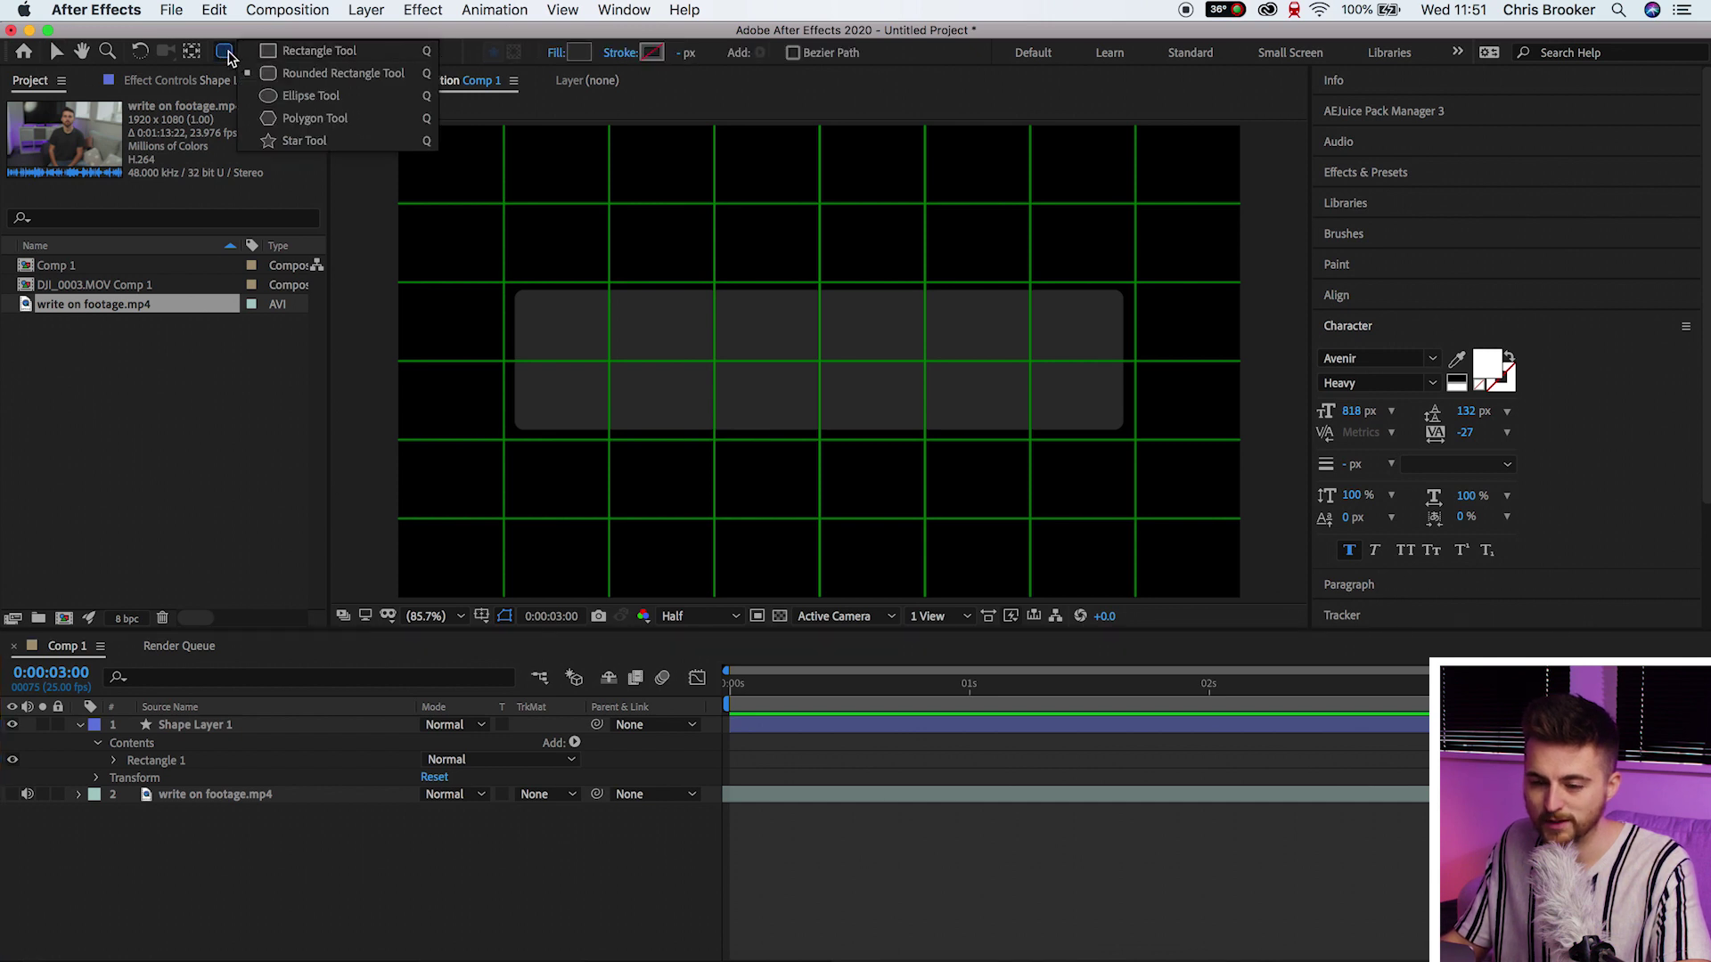
click(250, 55)
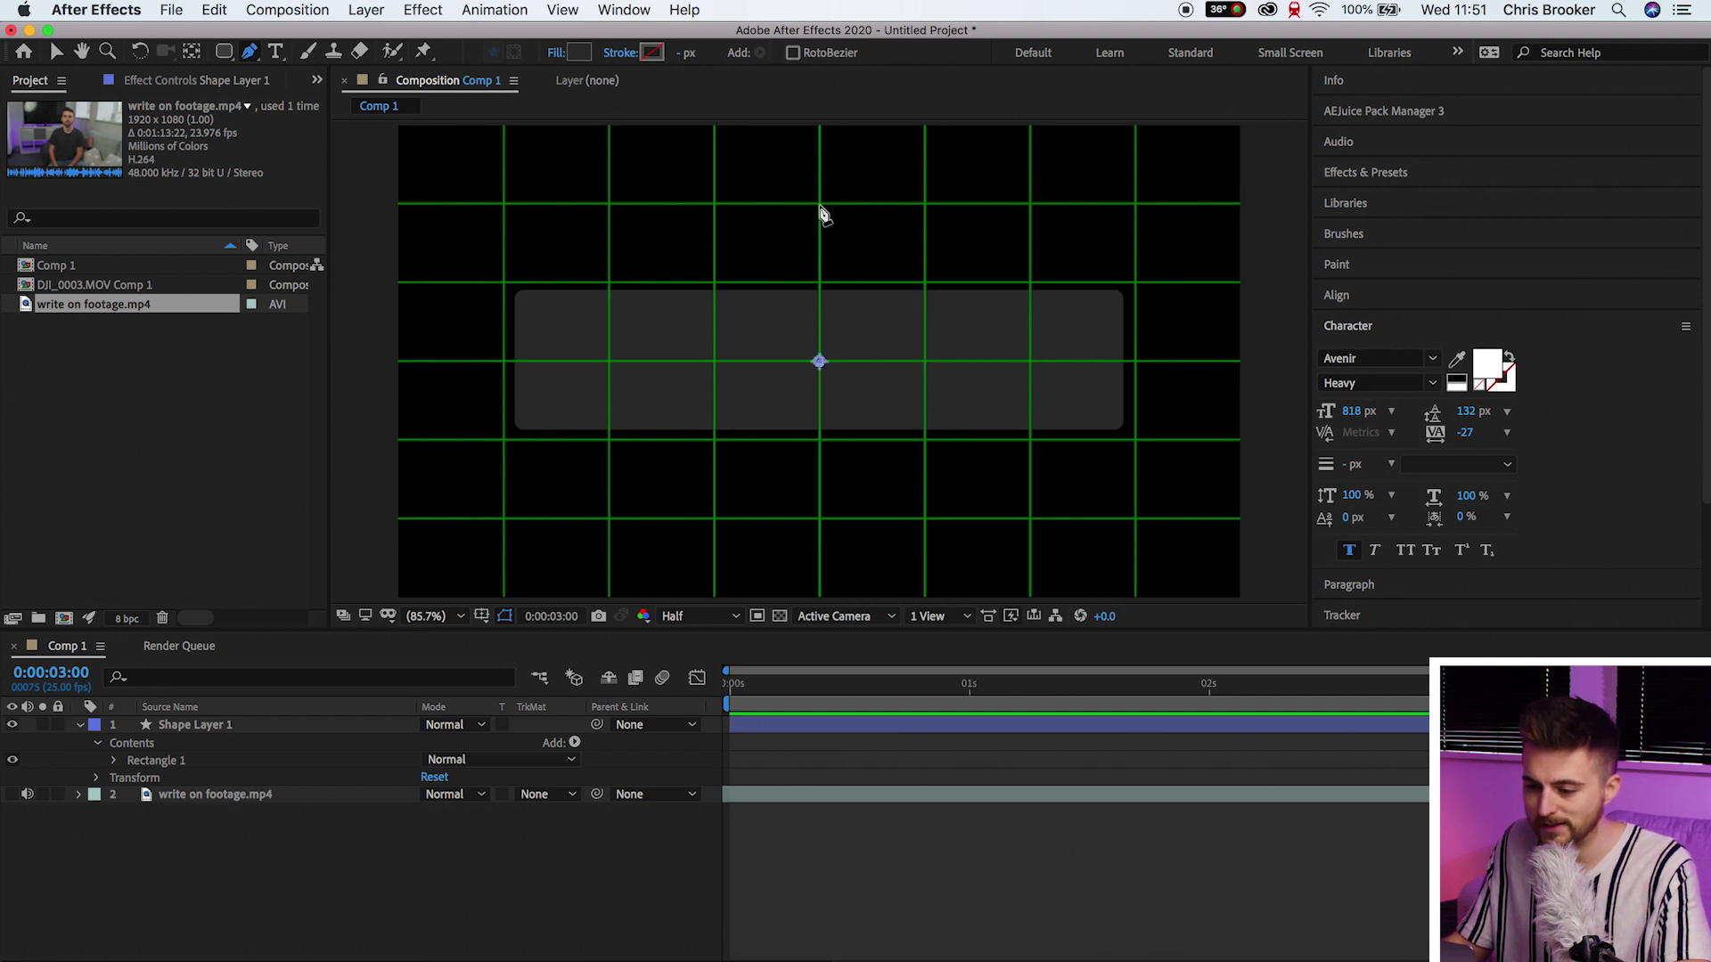
click(820, 205)
click(711, 298)
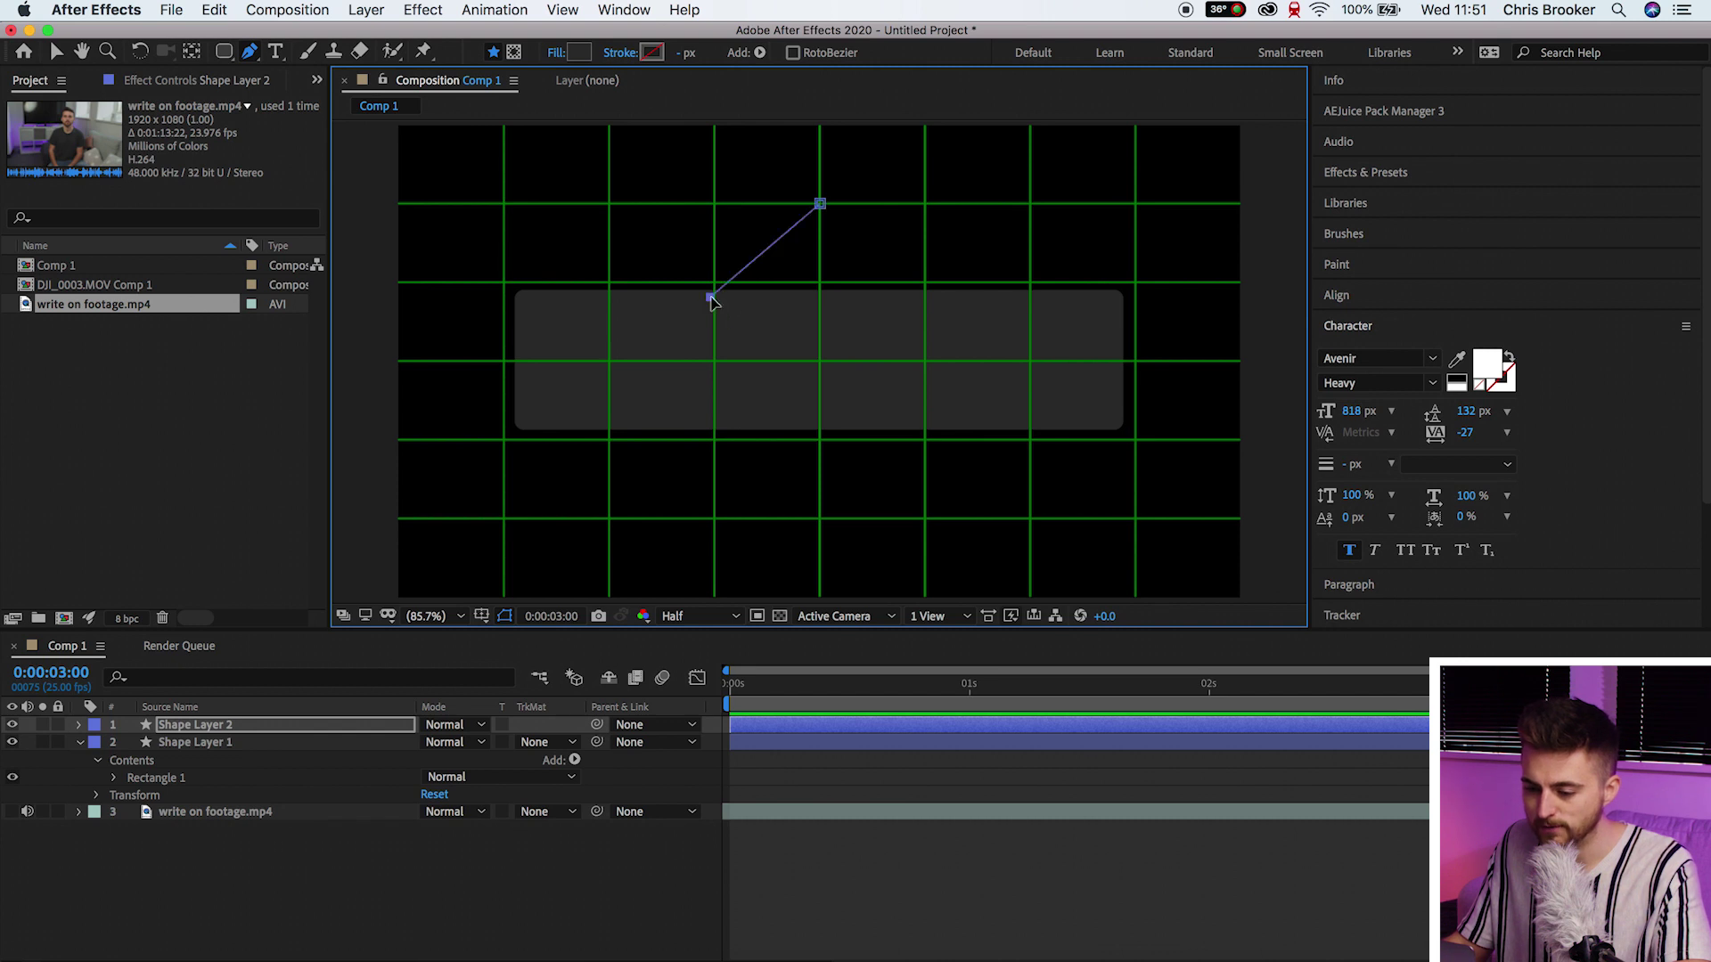
click(929, 294)
click(819, 205)
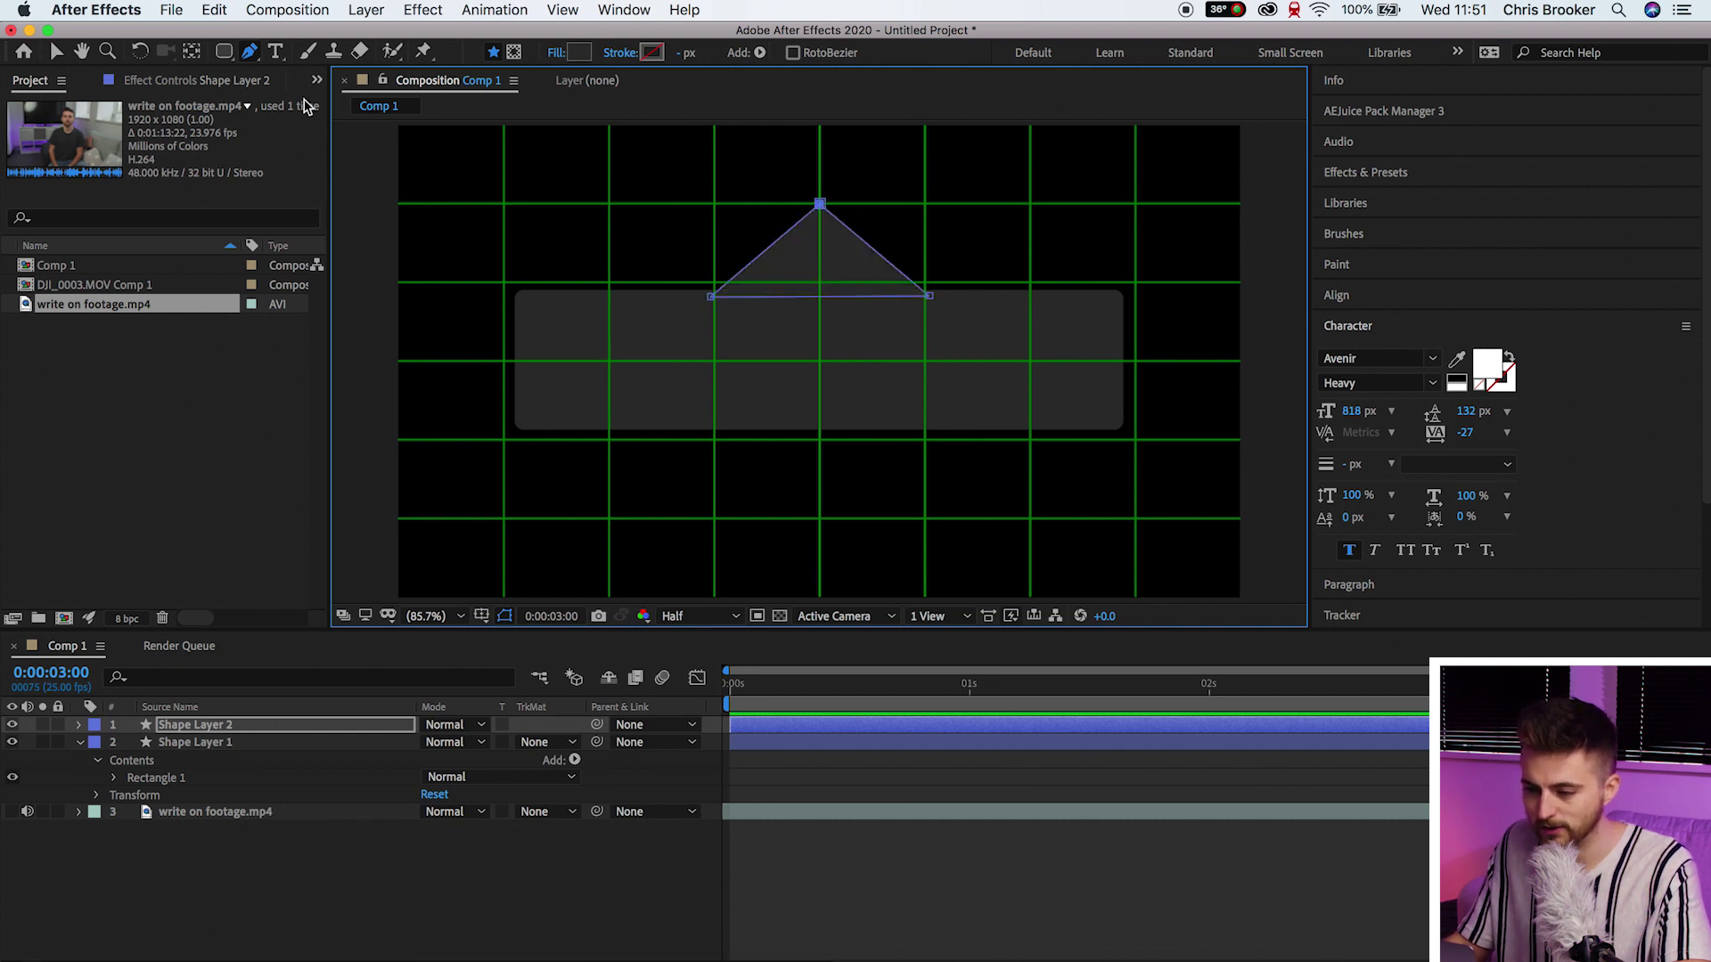
Move the triangle down so its base overlaps the rectangle's top edge.
key(v)
click(959, 880)
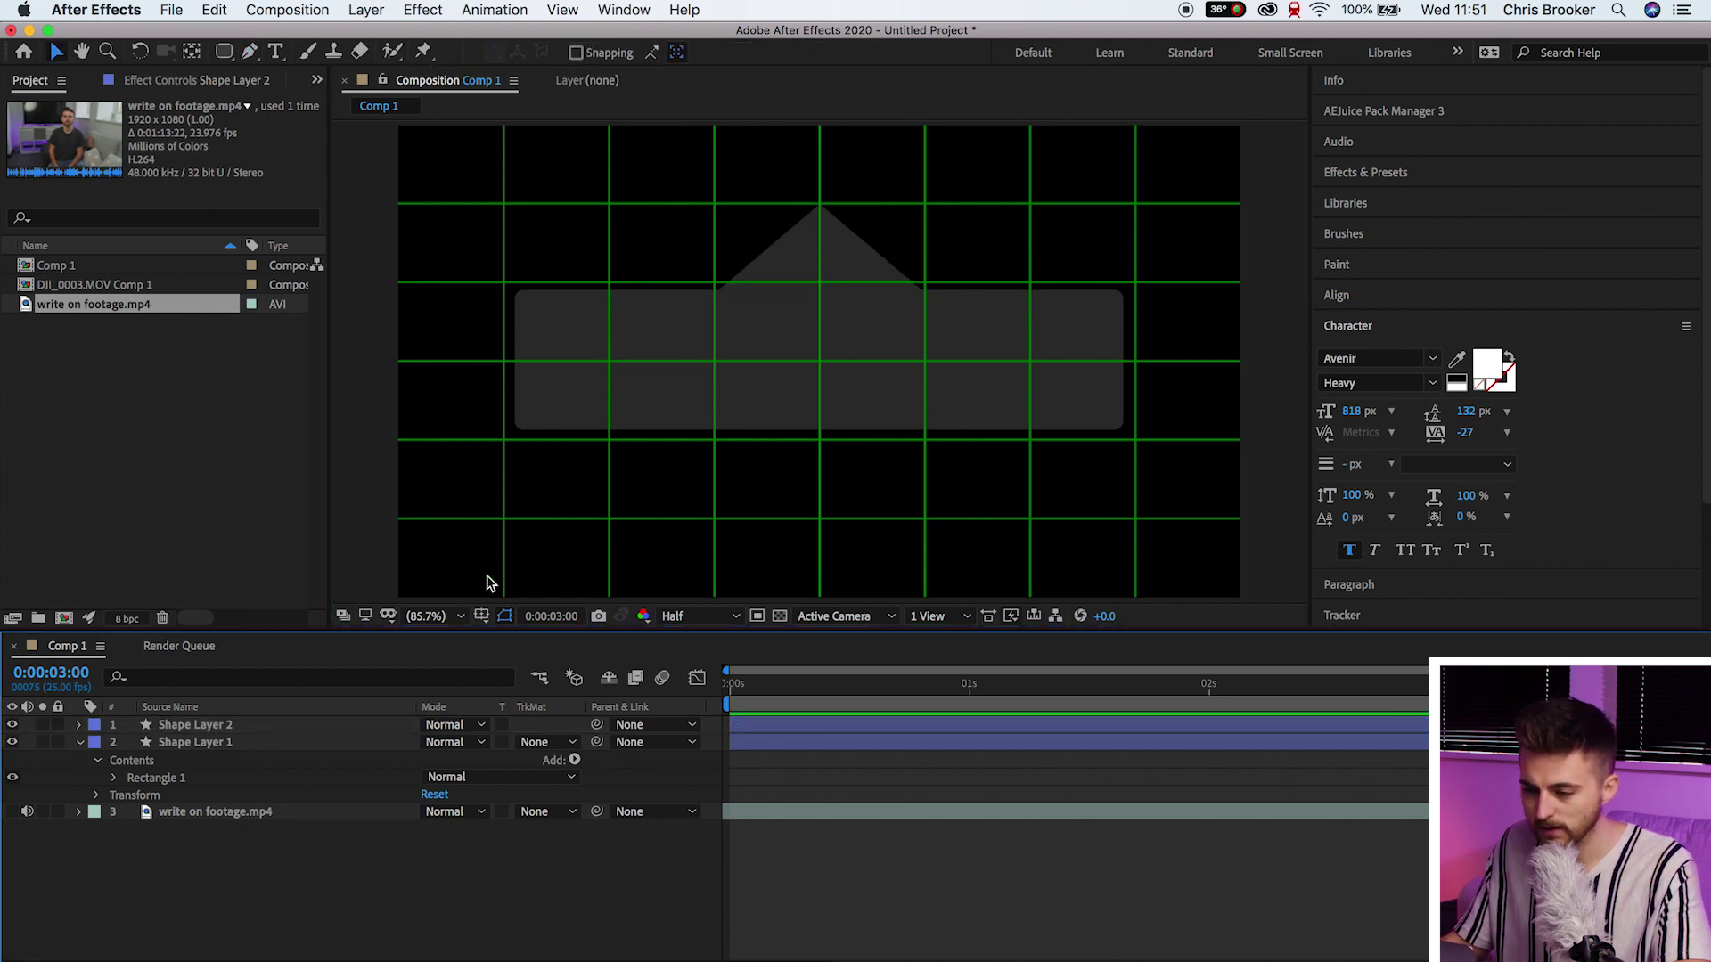
click(487, 617)
click(512, 655)
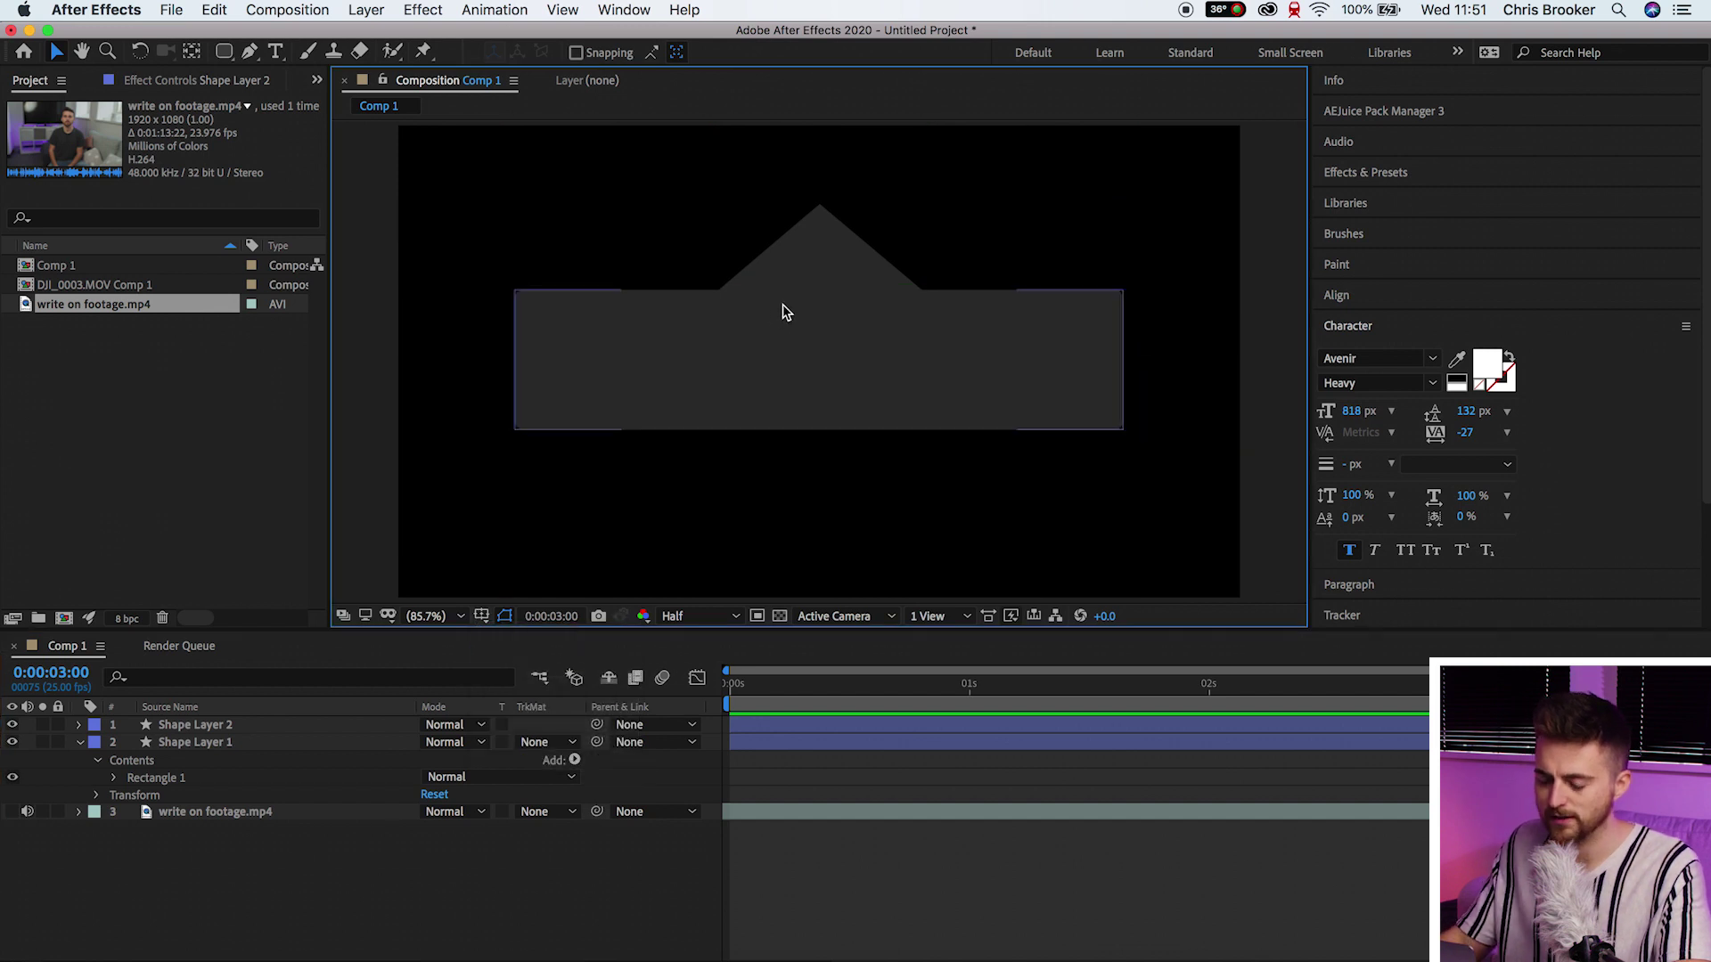
click(805, 270)
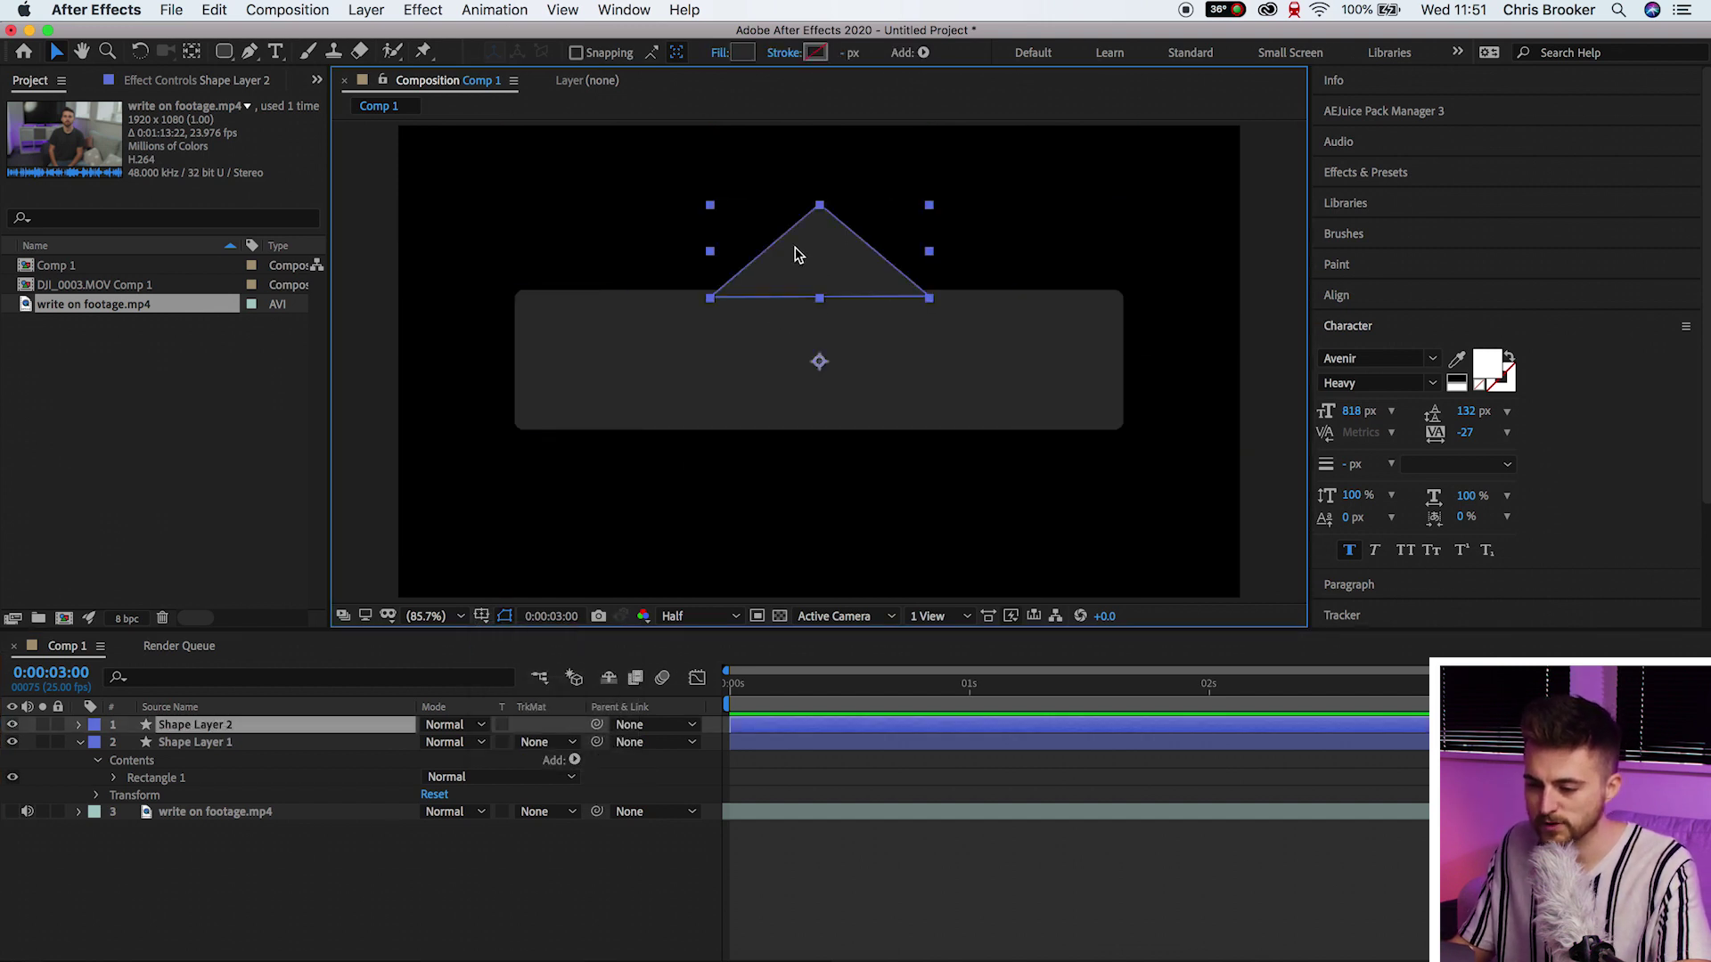
drag(808, 267, 808, 294)
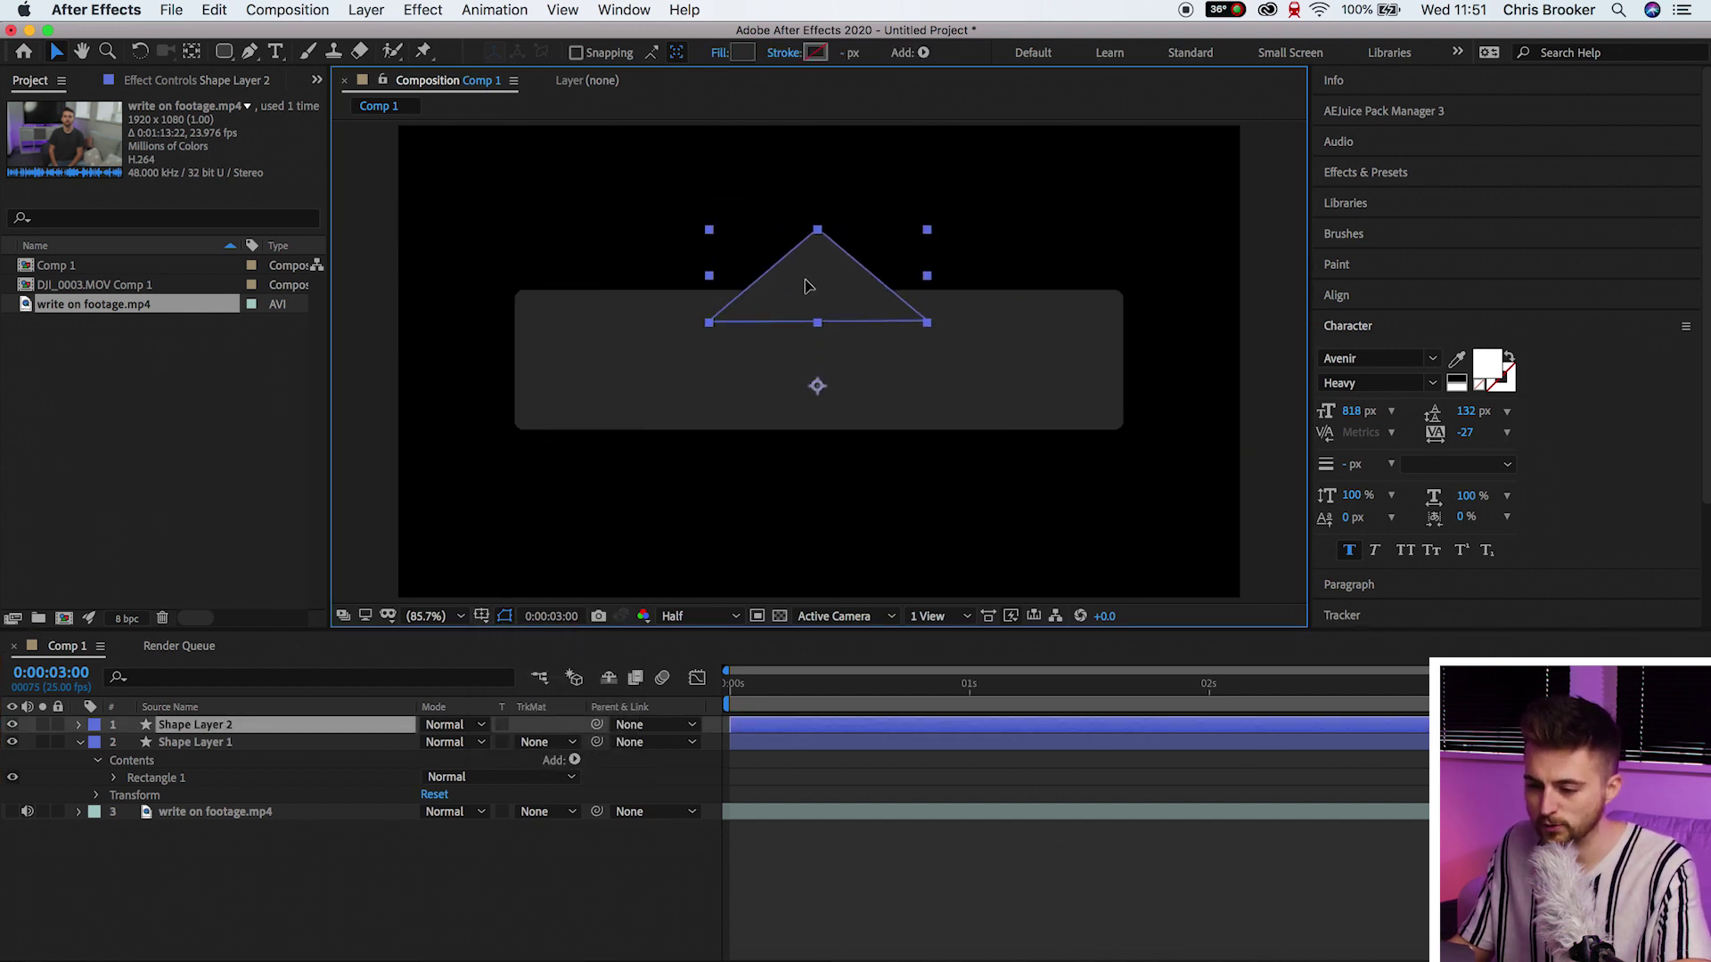
click(924, 847)
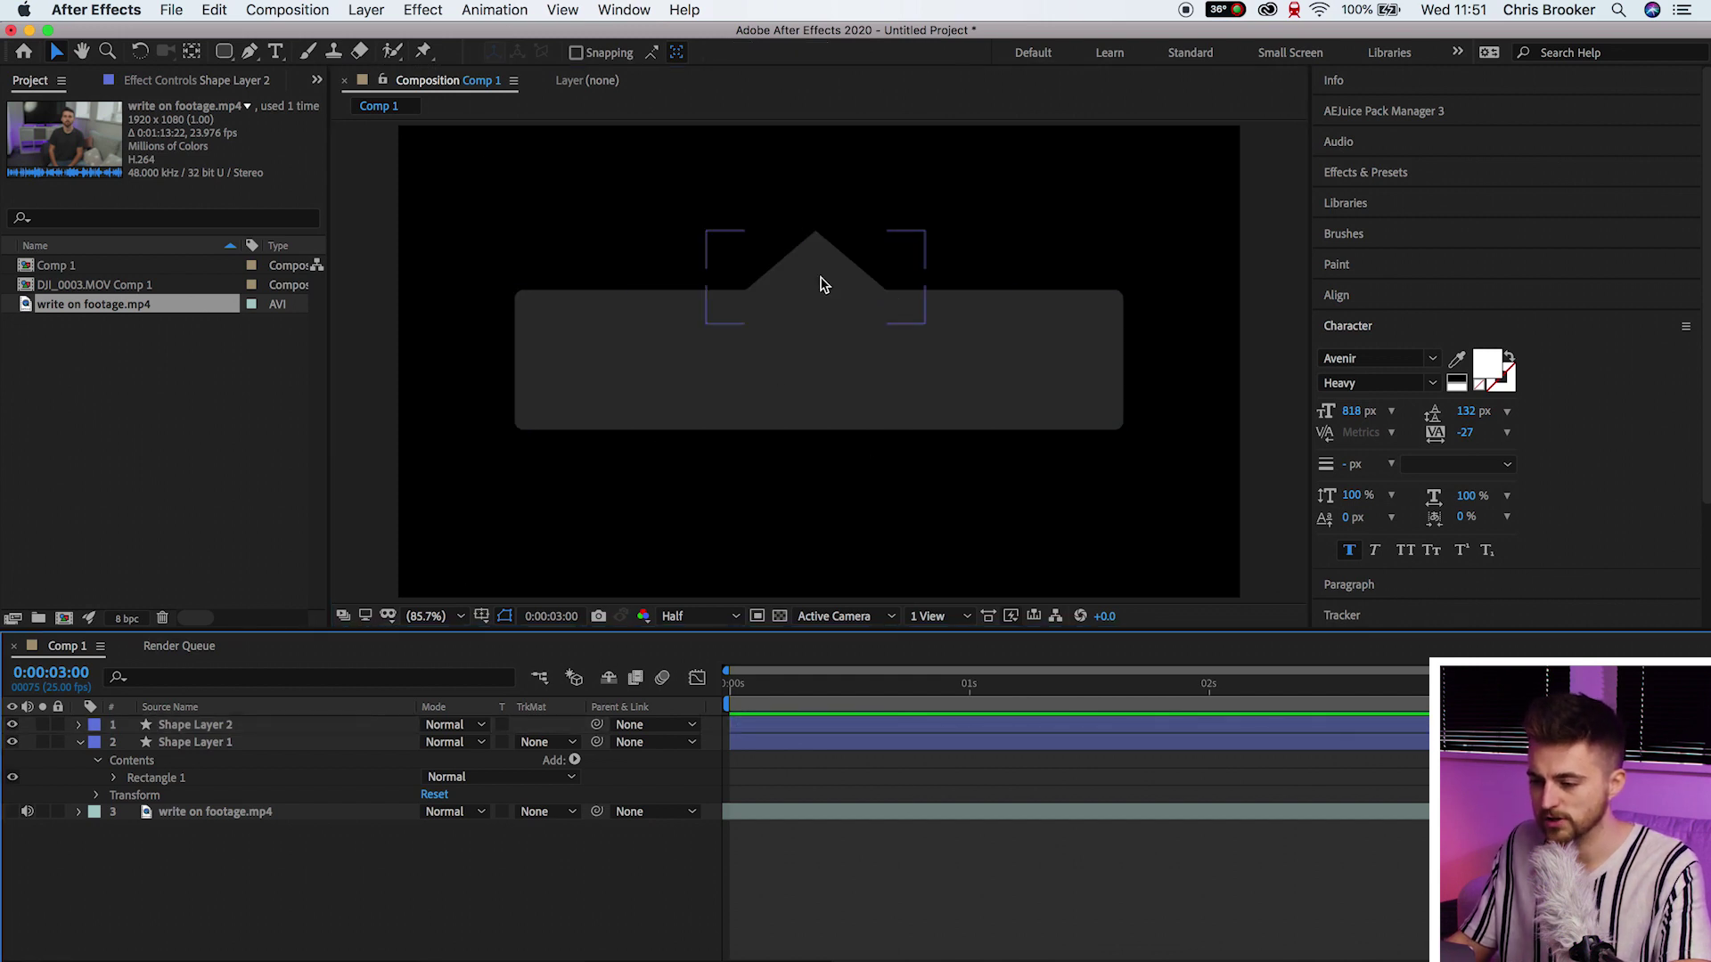
click(504, 616)
click(517, 686)
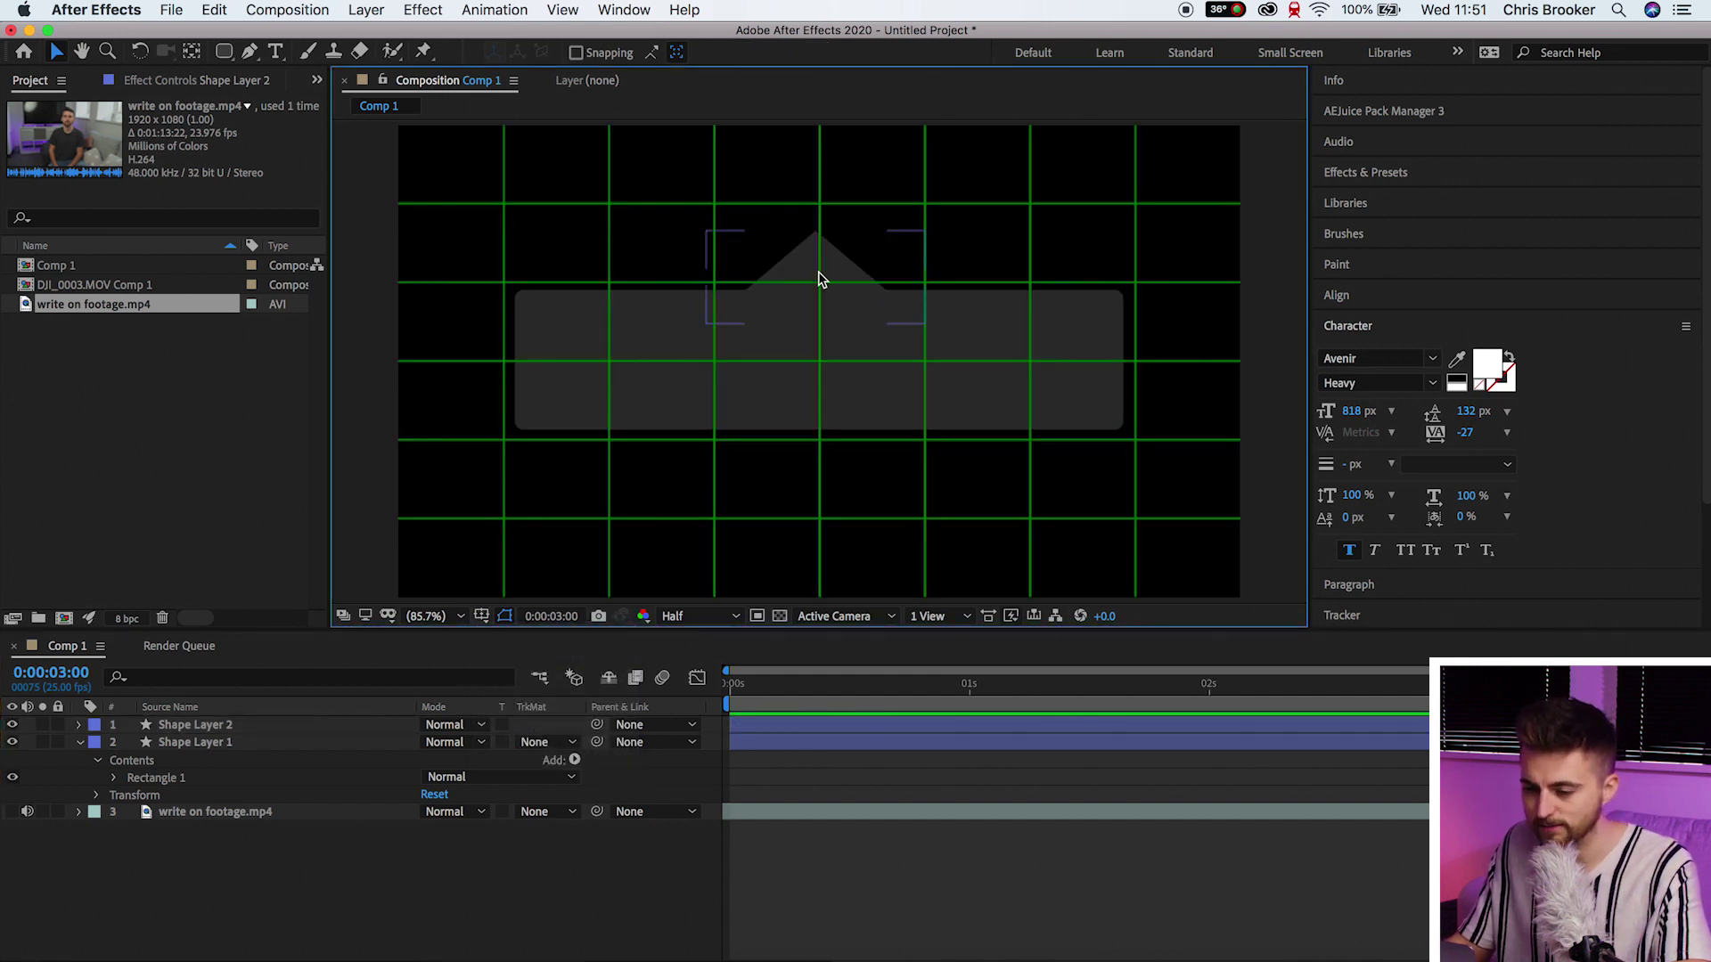
click(829, 272)
click(862, 461)
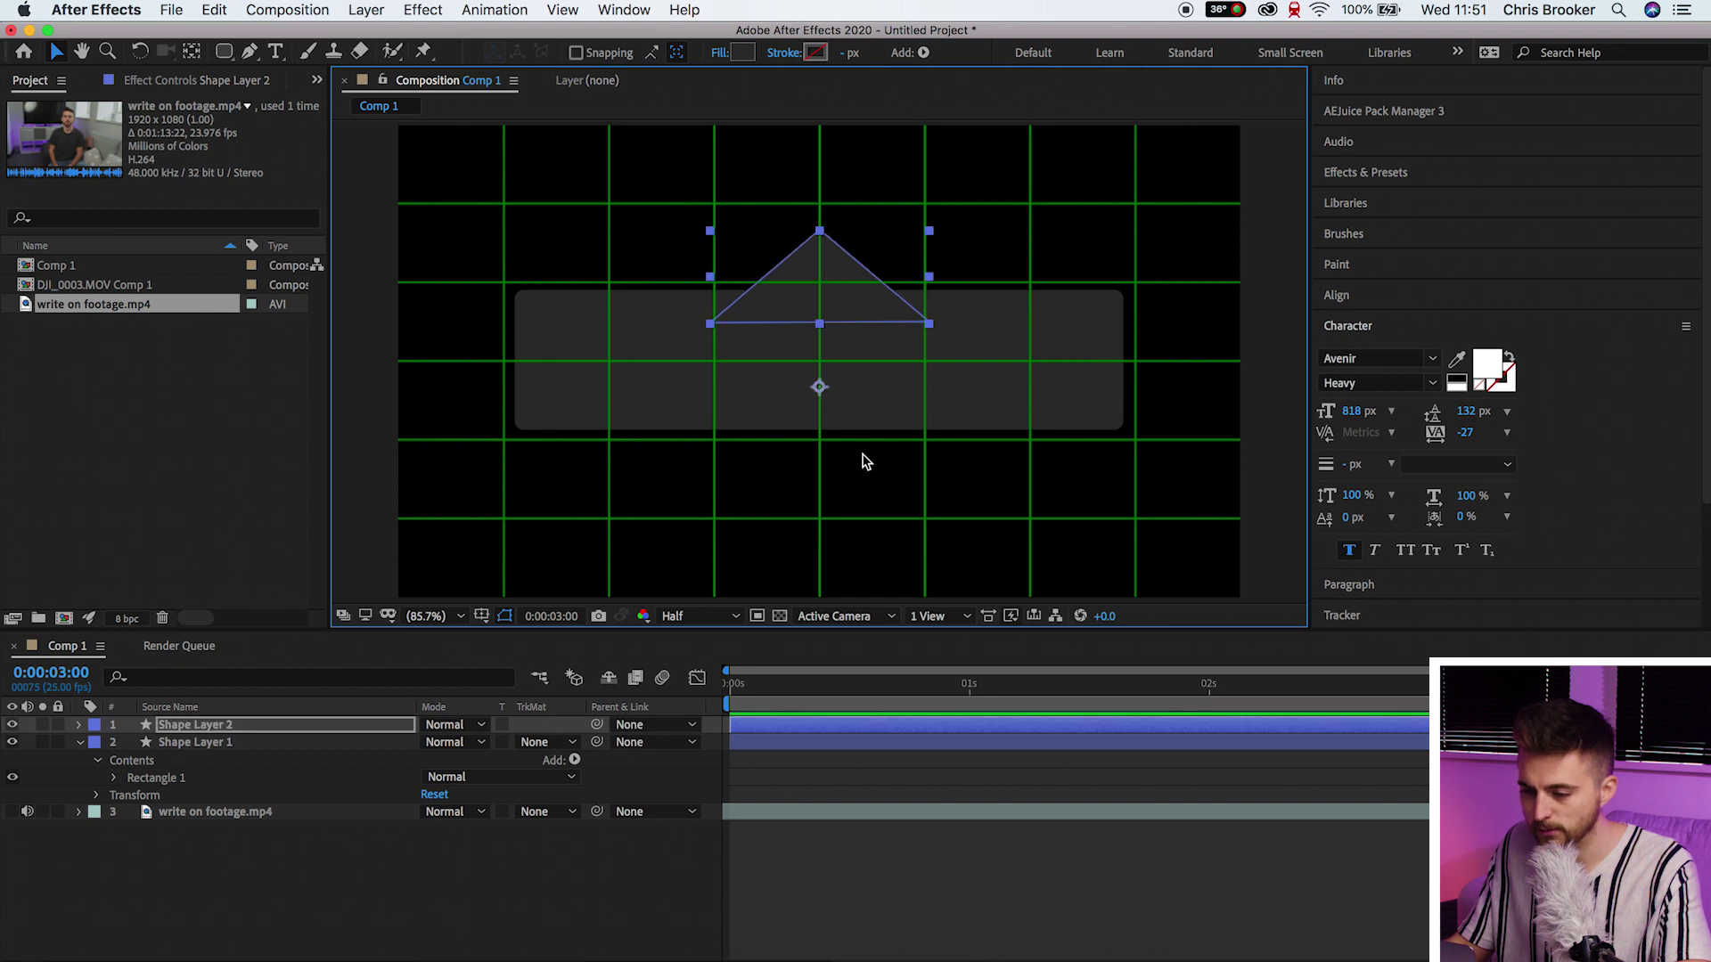
Hide the grid and pre-compose both shape layers into Pre-comp 1.
click(481, 616)
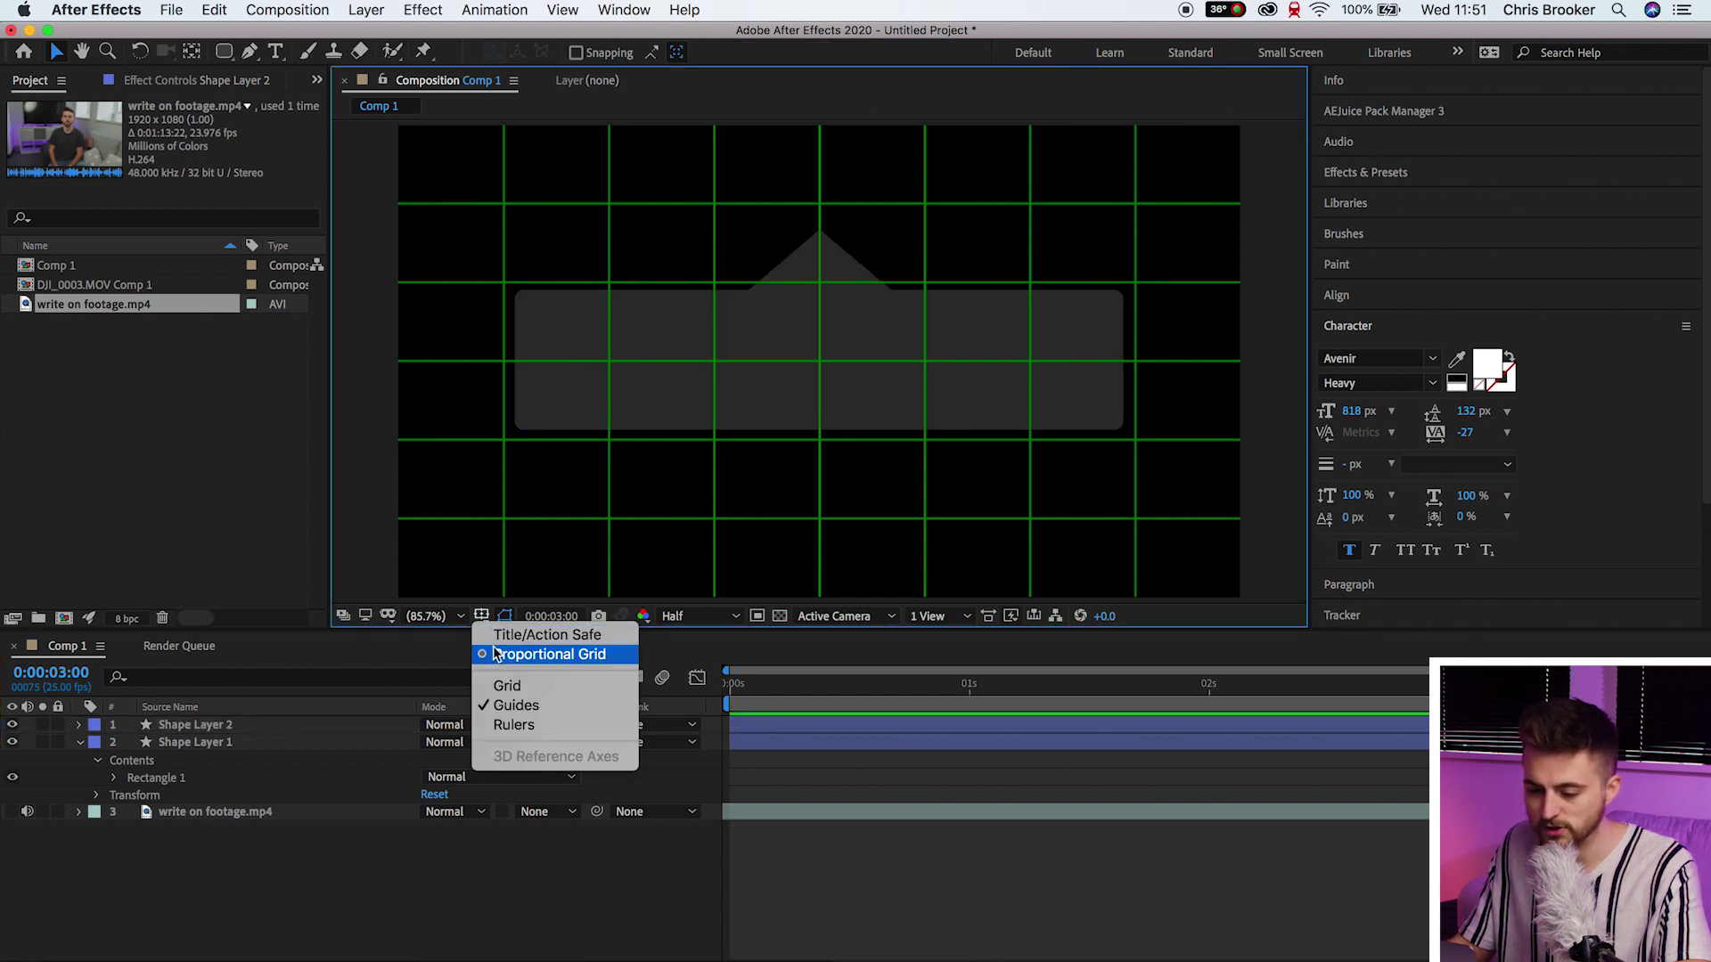
click(513, 687)
click(894, 814)
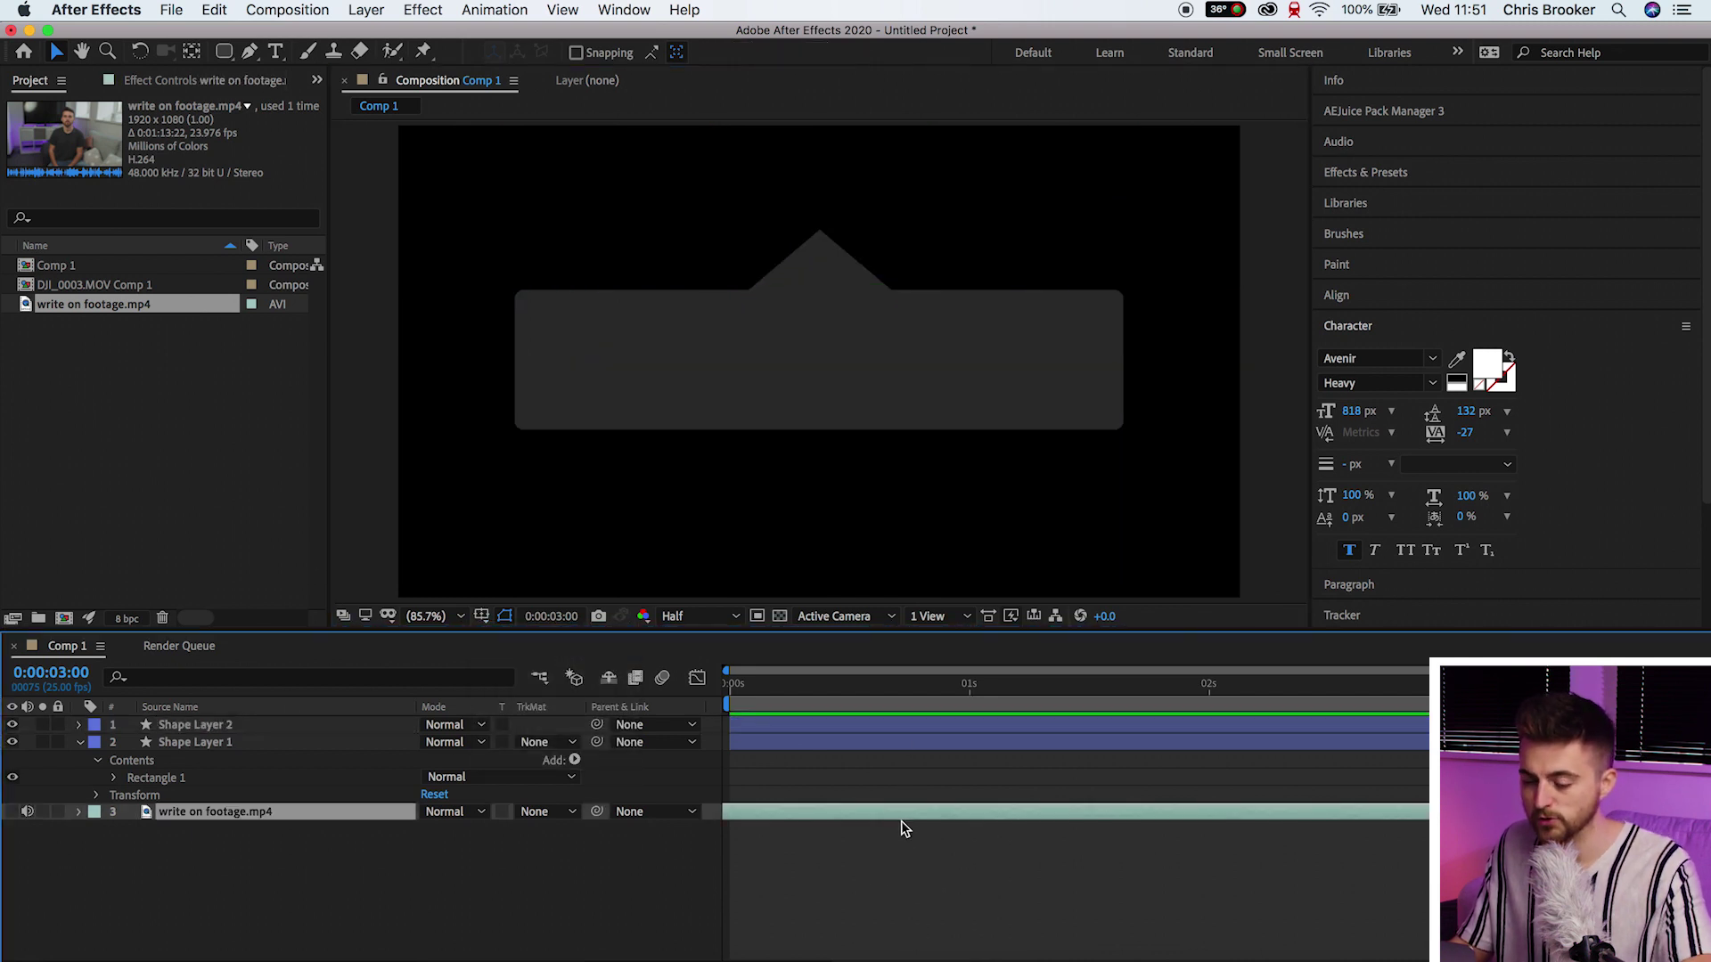
click(210, 741)
shift+click(203, 726)
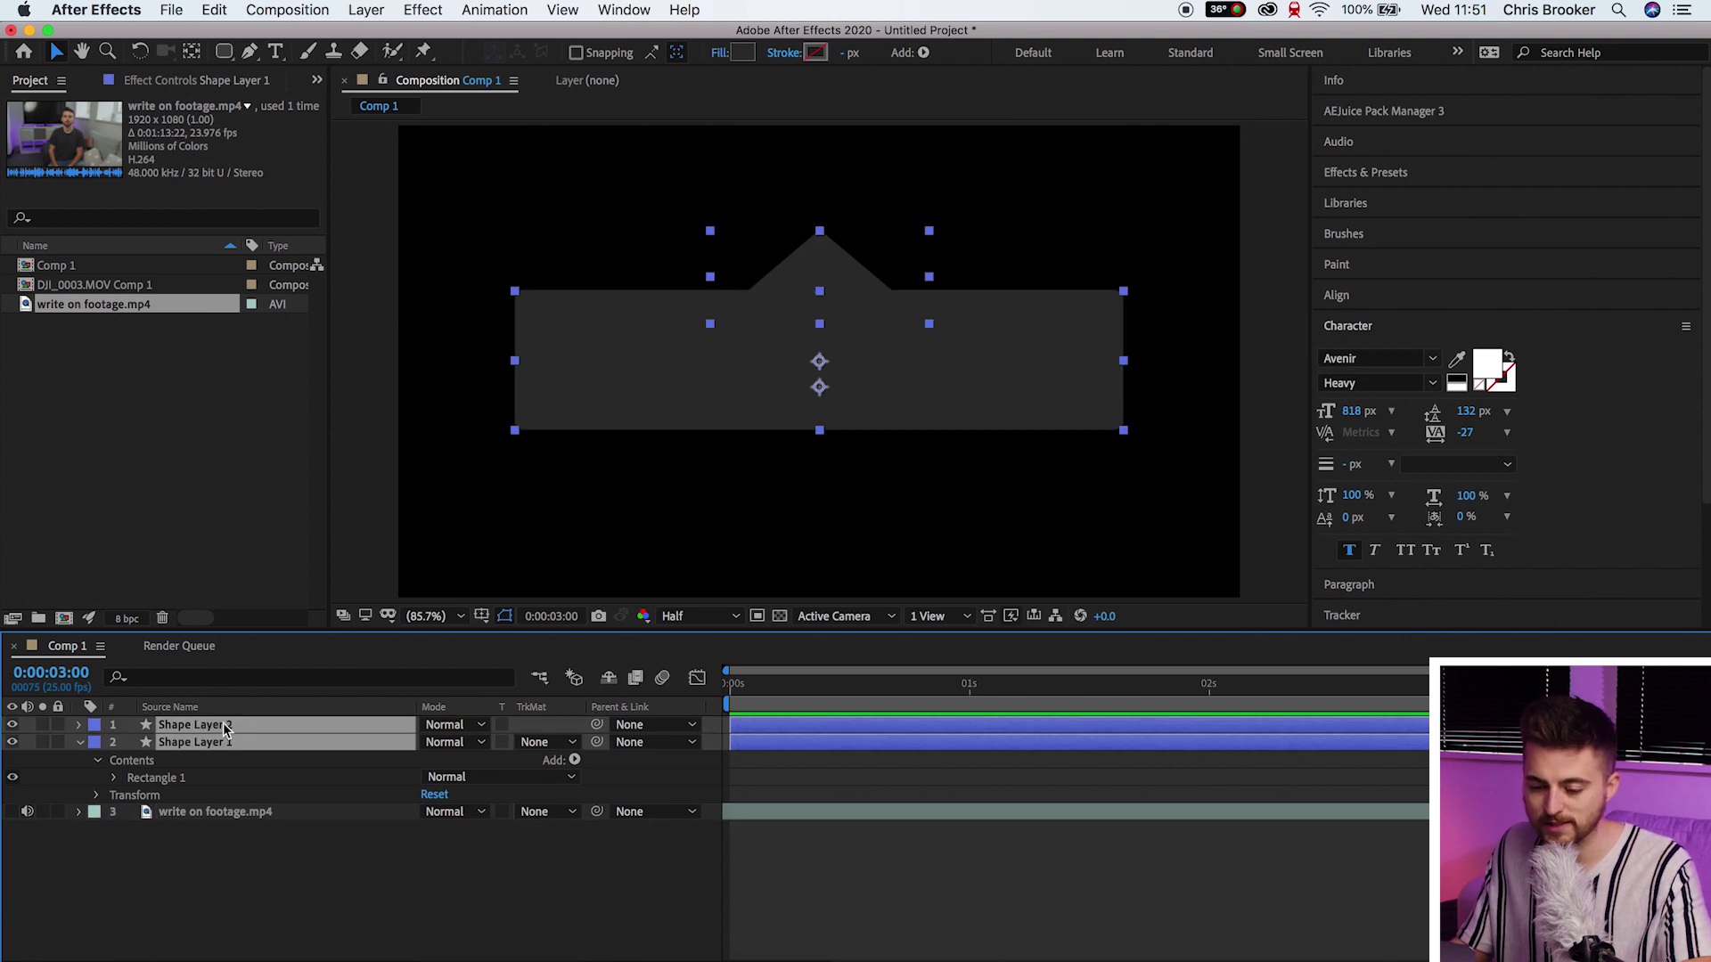
right_click(229, 724)
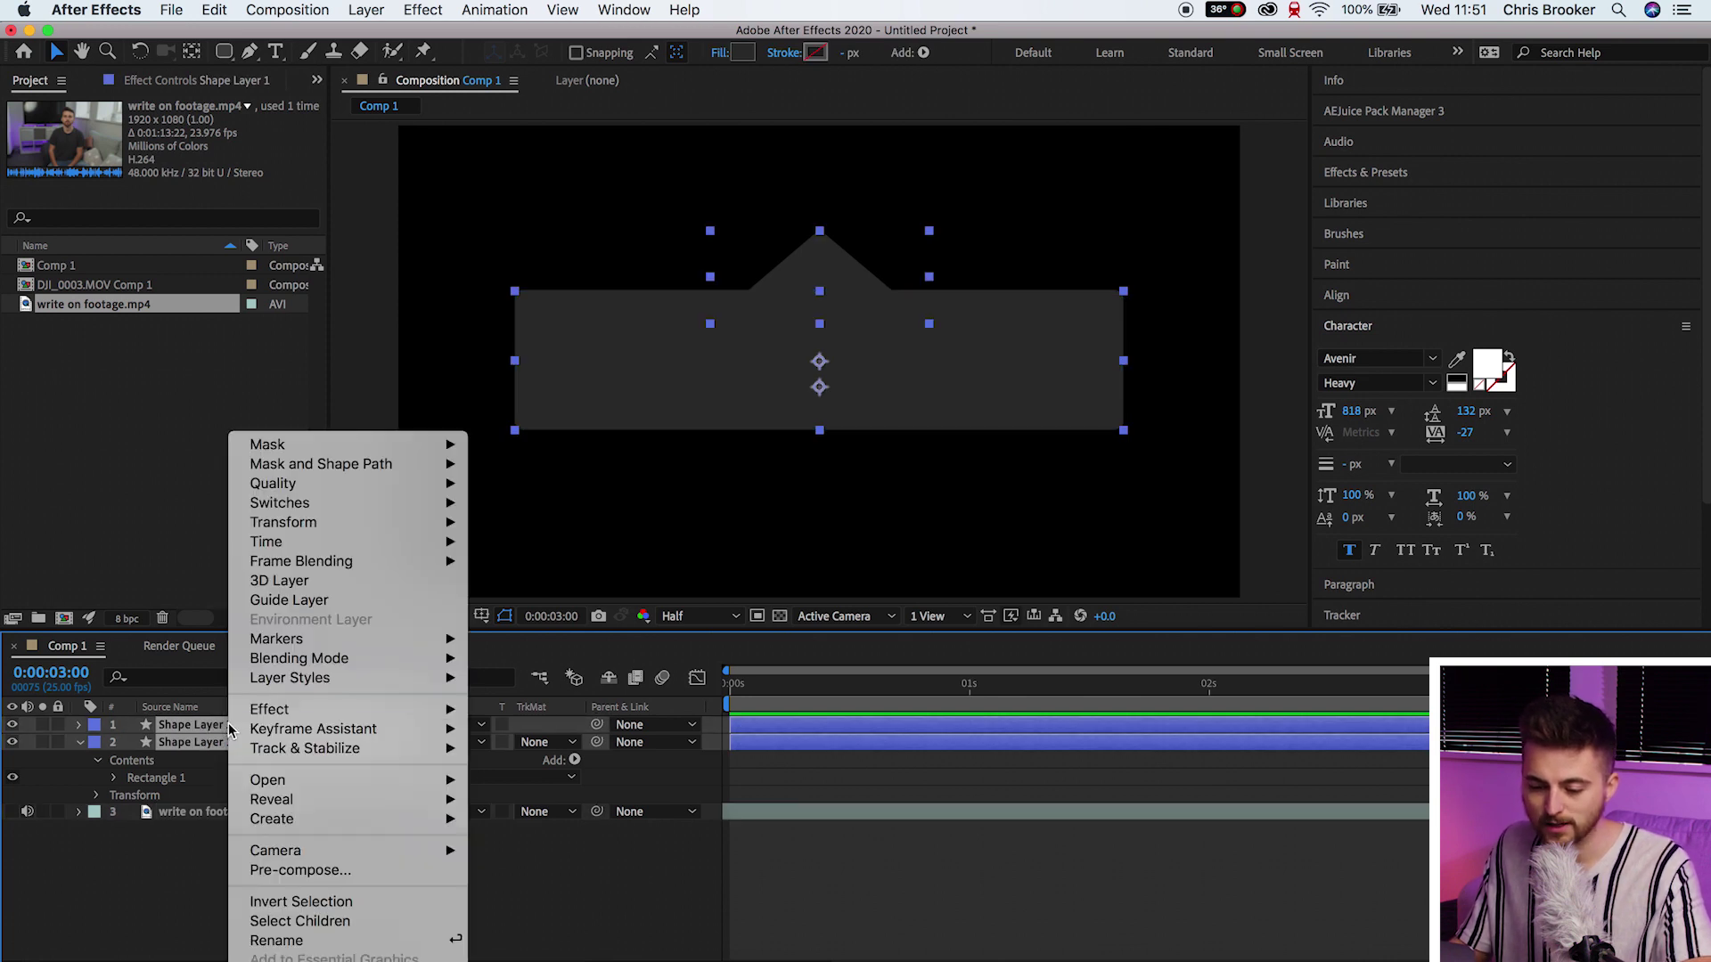
click(356, 869)
key(Return)
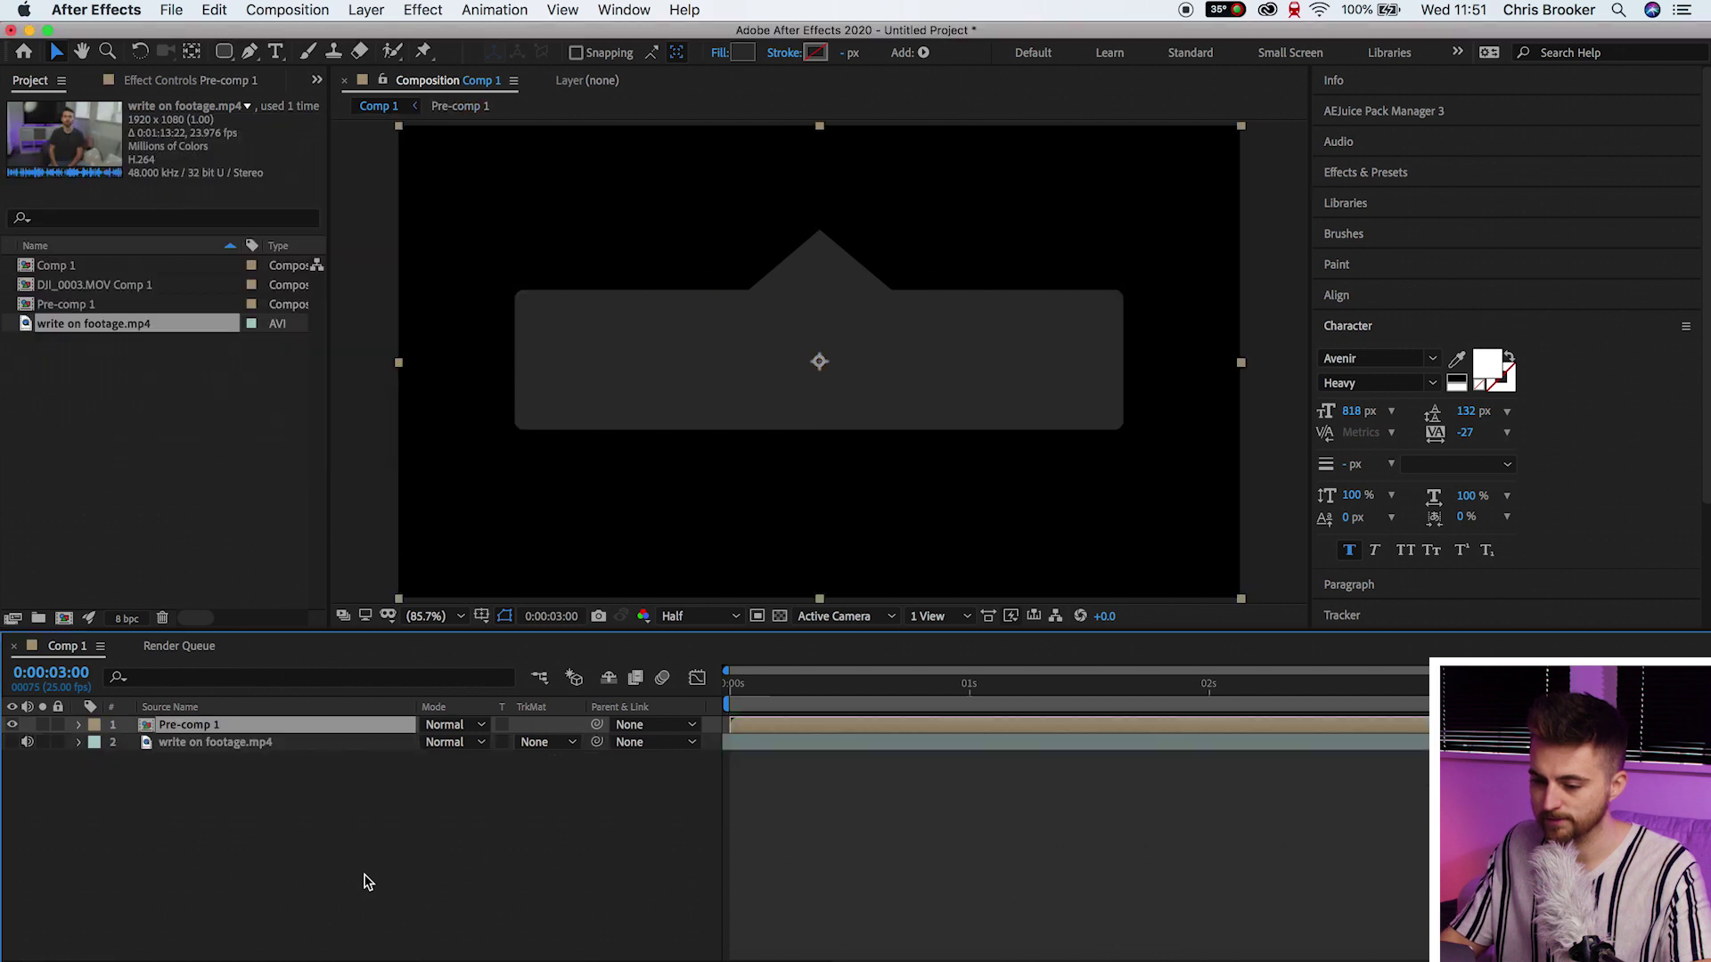
click(955, 909)
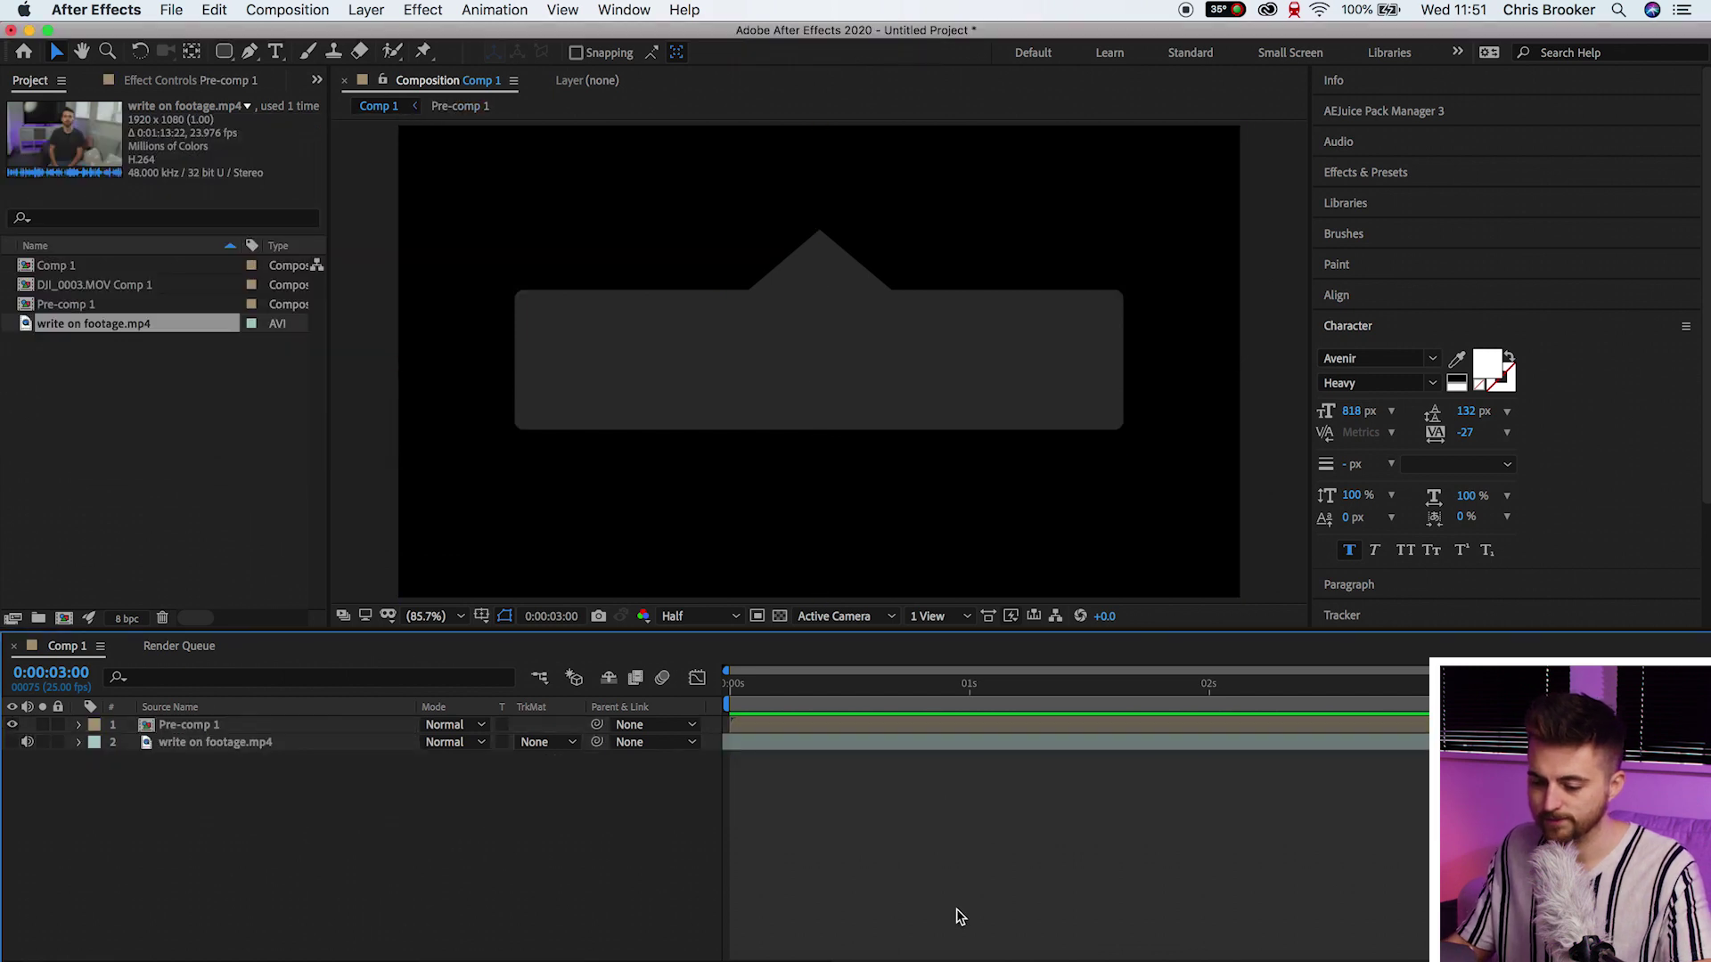
Reveal Pre-comp 1's Scale, test it, and leave it at 100%.
click(249, 727)
key(s)
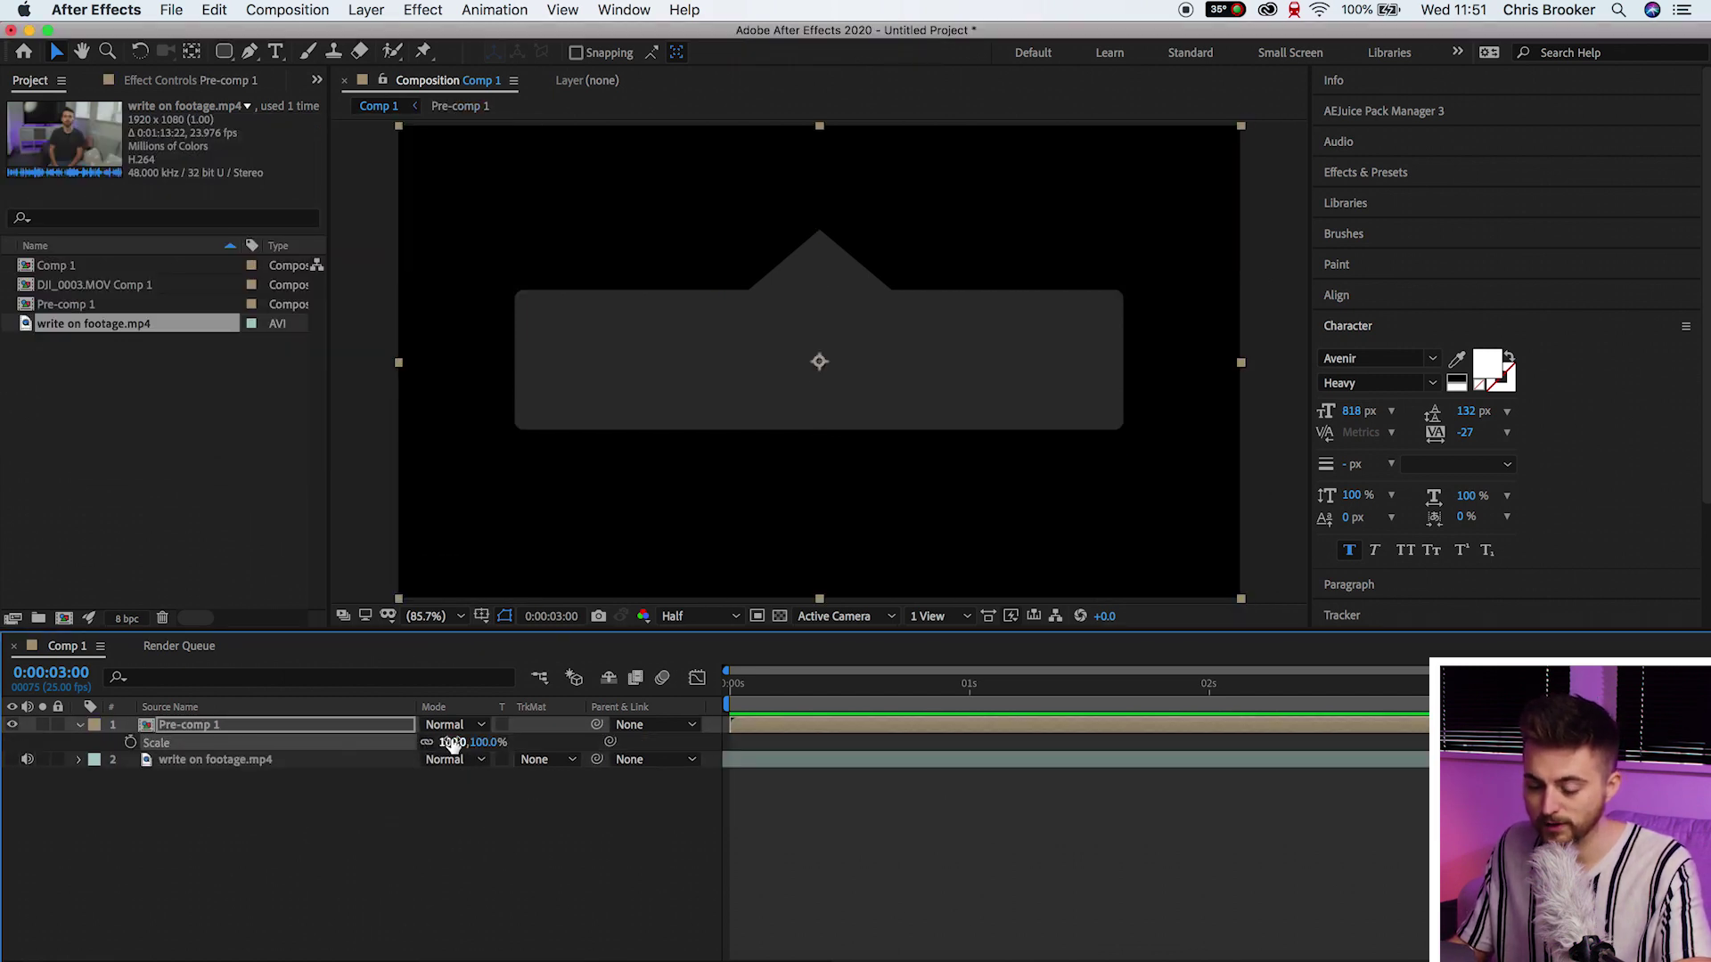
mouse_move(453, 744)
mouse_down()
mouse_move(428, 745)
mouse_move(453, 745)
mouse_up()
click(752, 838)
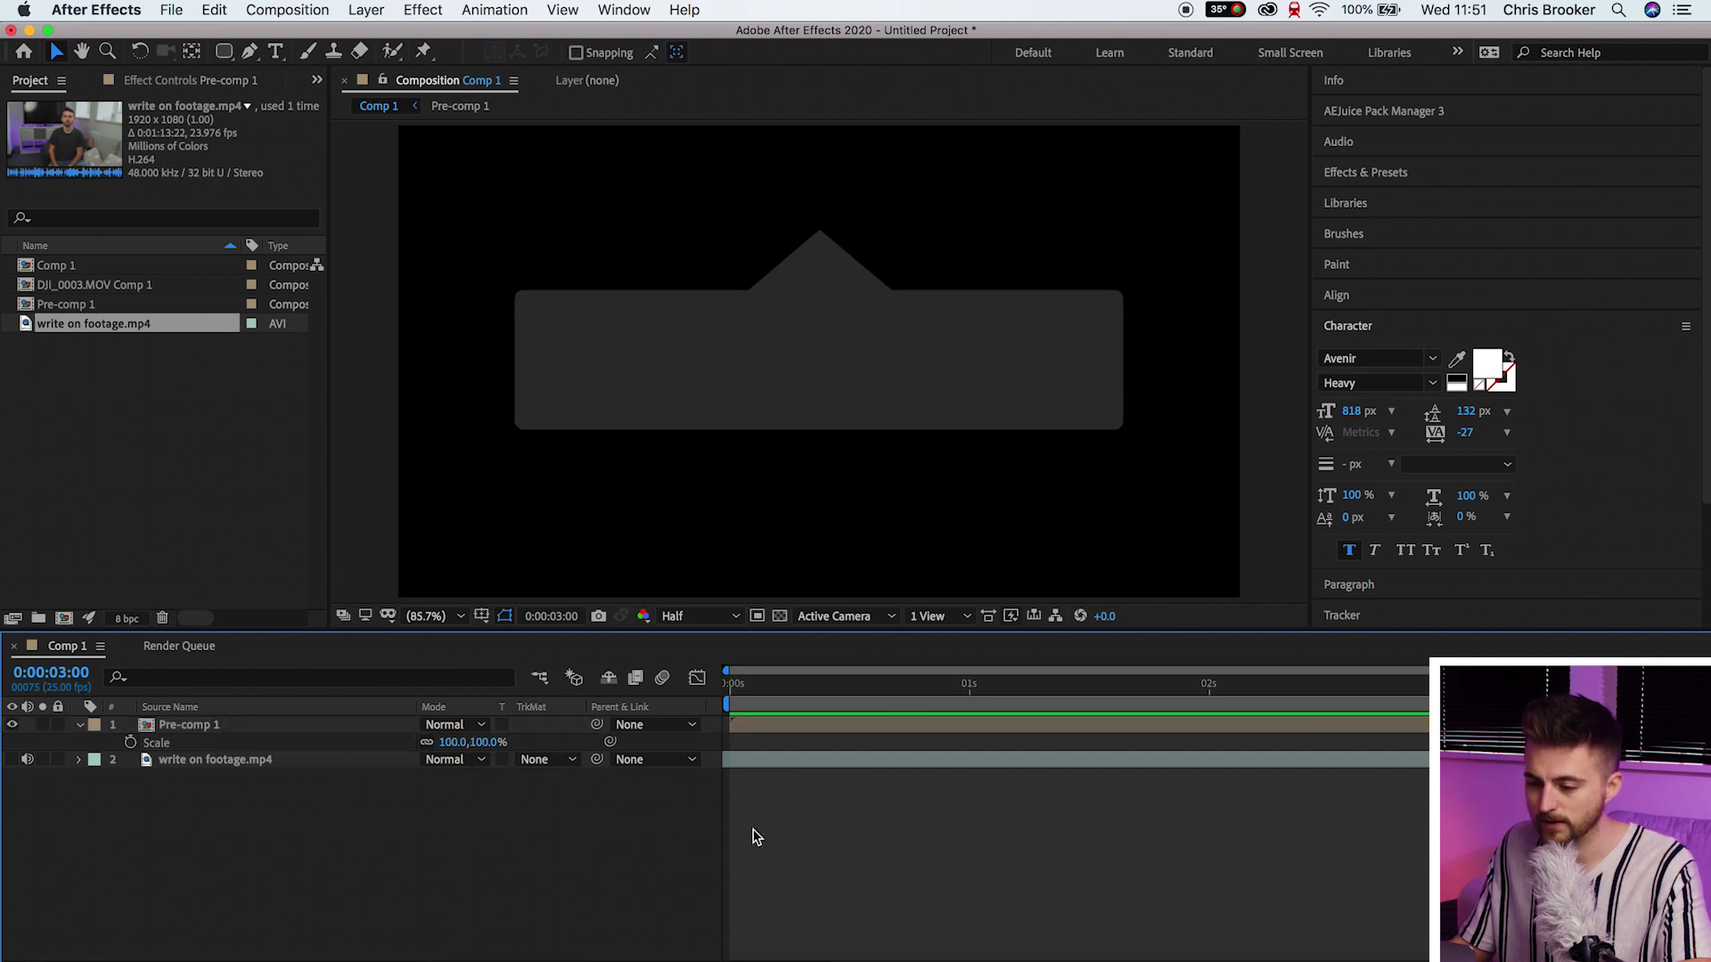
Create a 'brookerfilms' text layer (Avenir Heavy, 818 px) and select all its text.
click(276, 50)
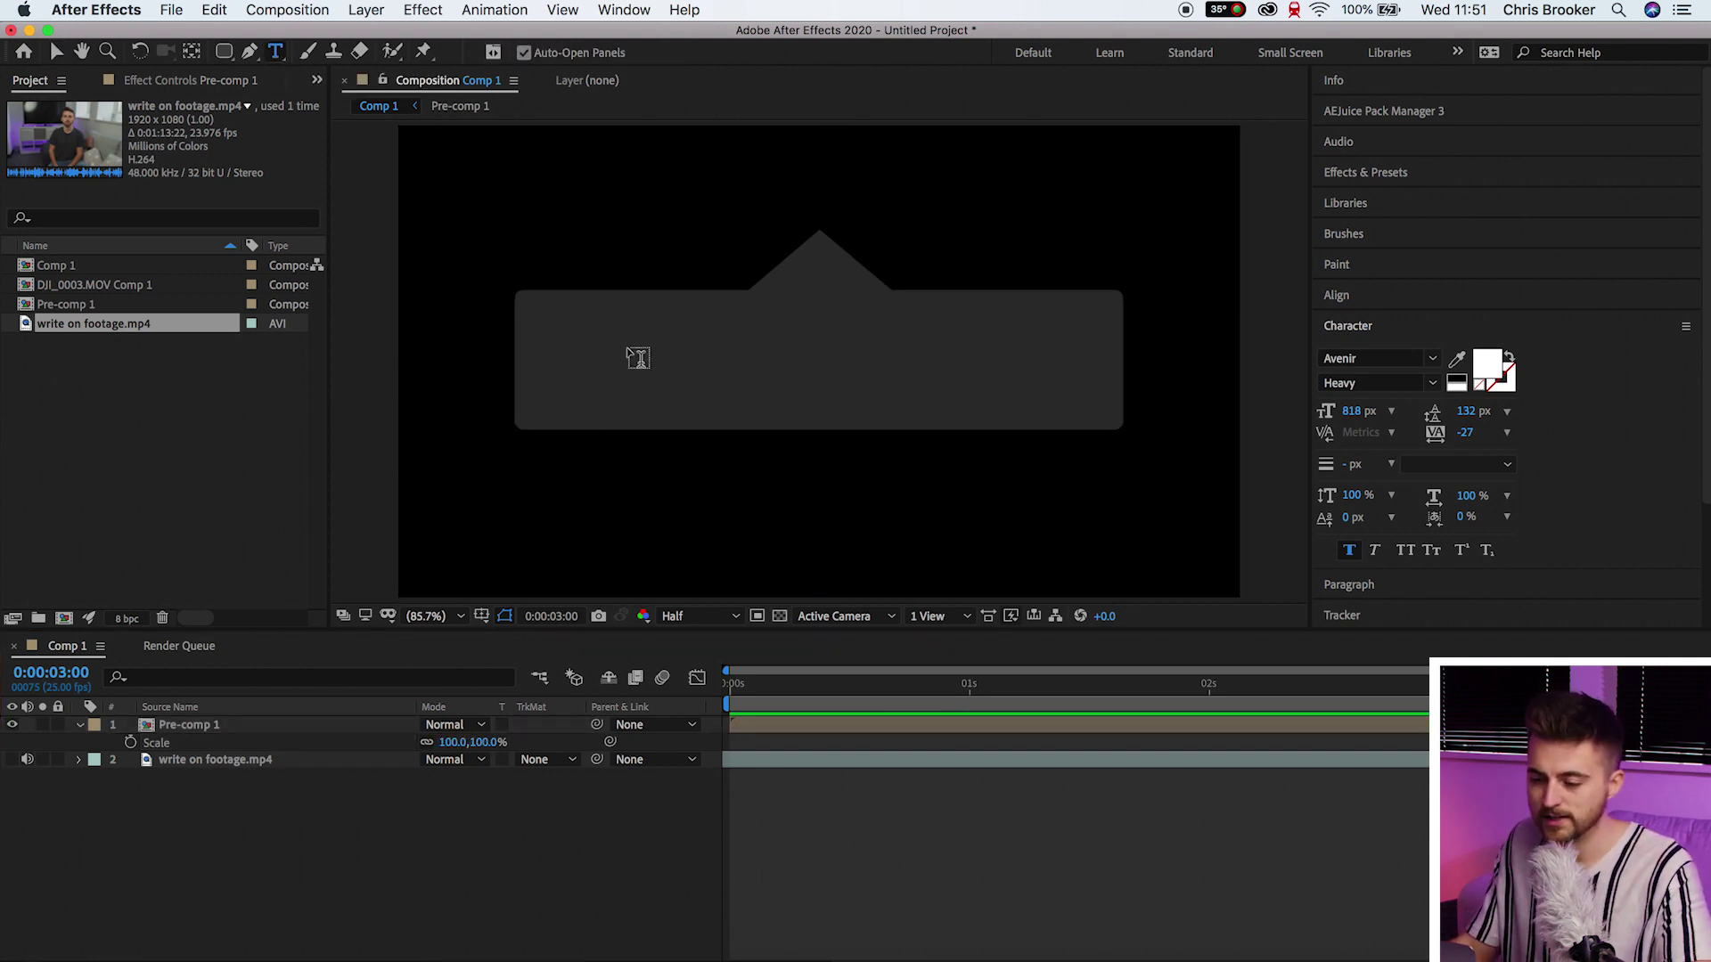
click(616, 361)
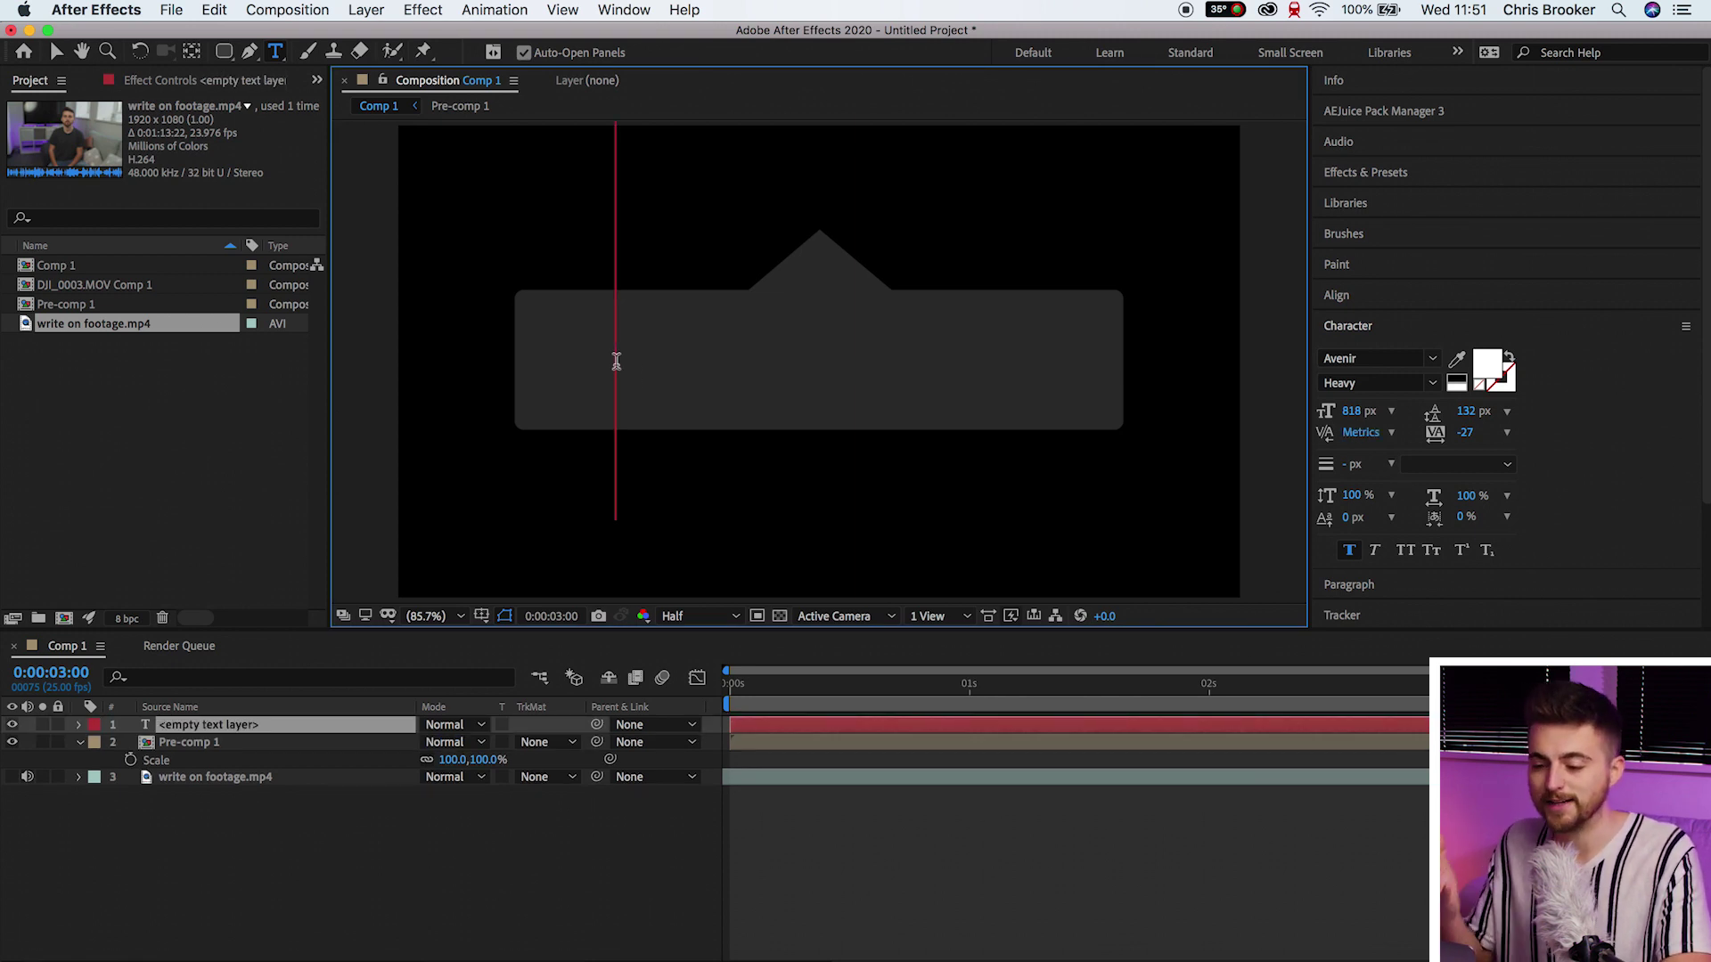
text(brook)
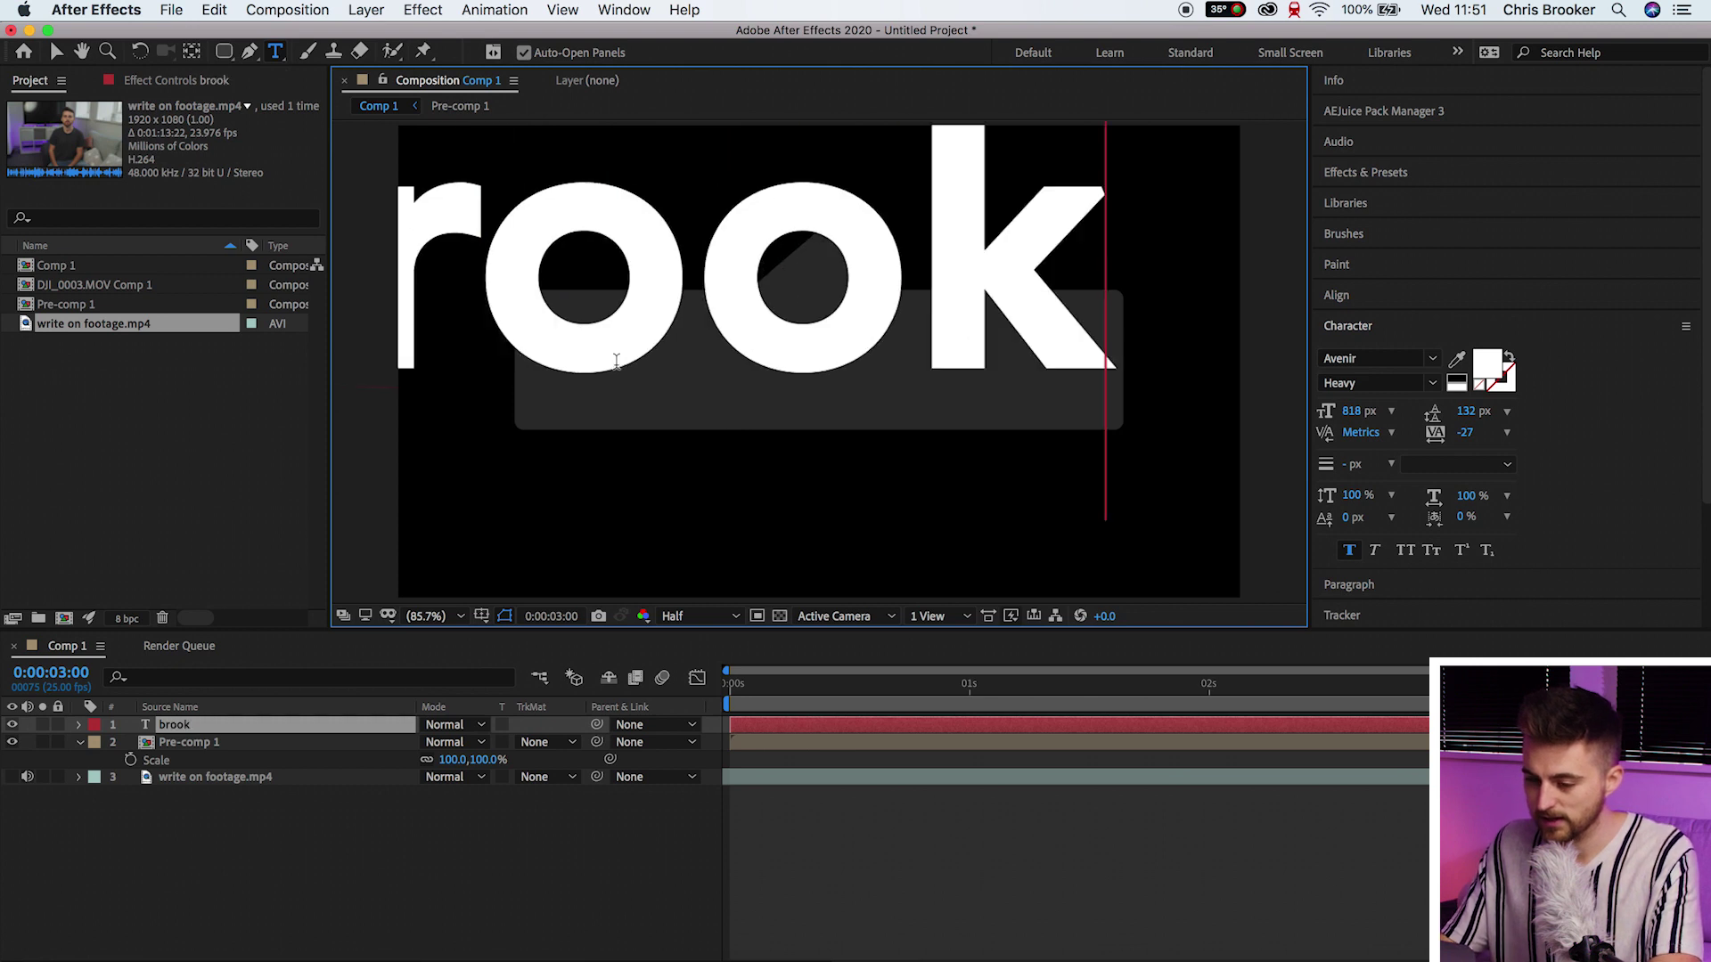
text(erfilms)
key(super+a)
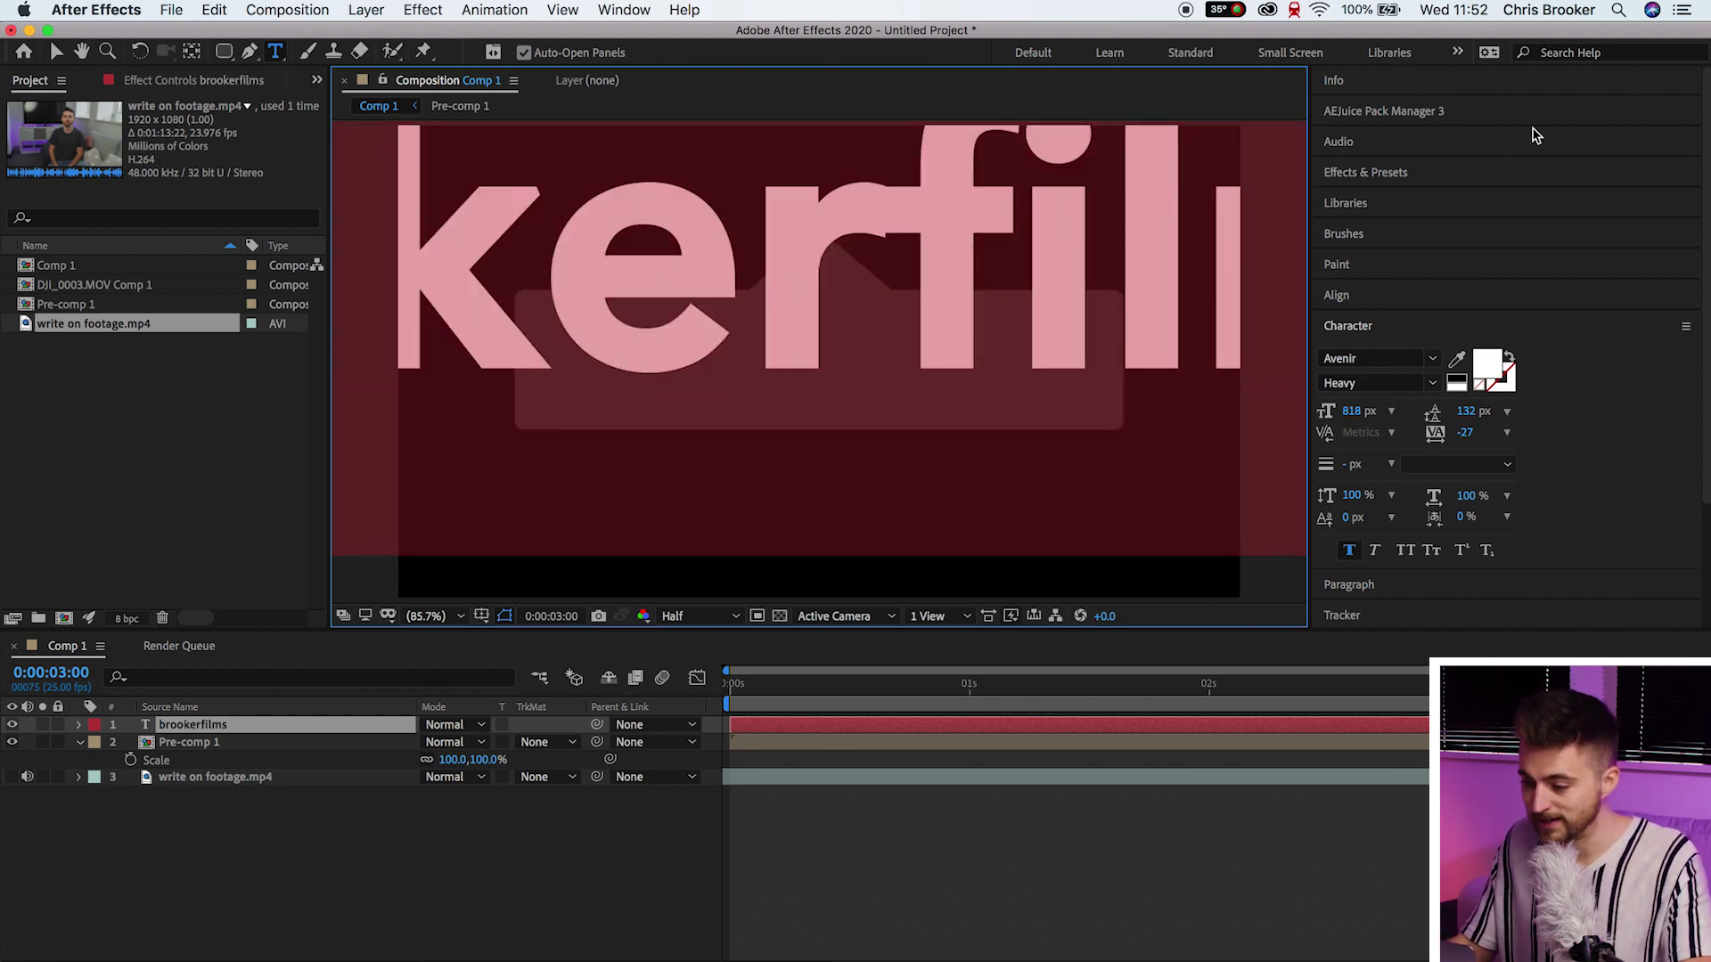
click(1576, 338)
click(1450, 332)
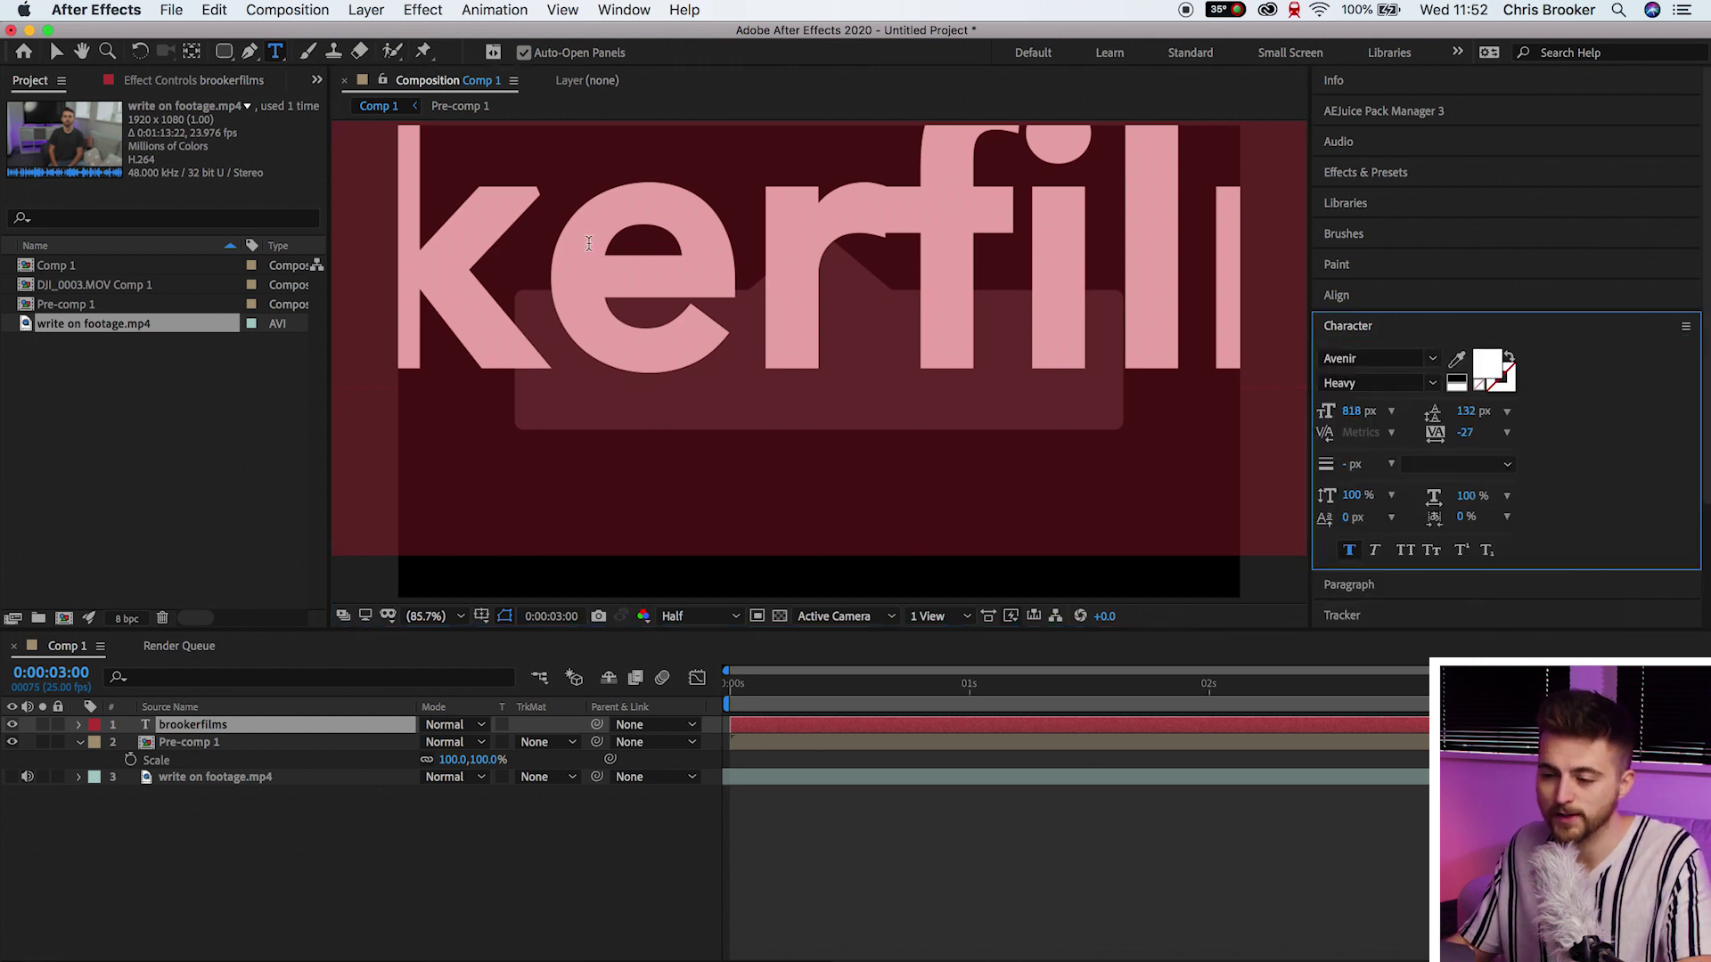
click(622, 10)
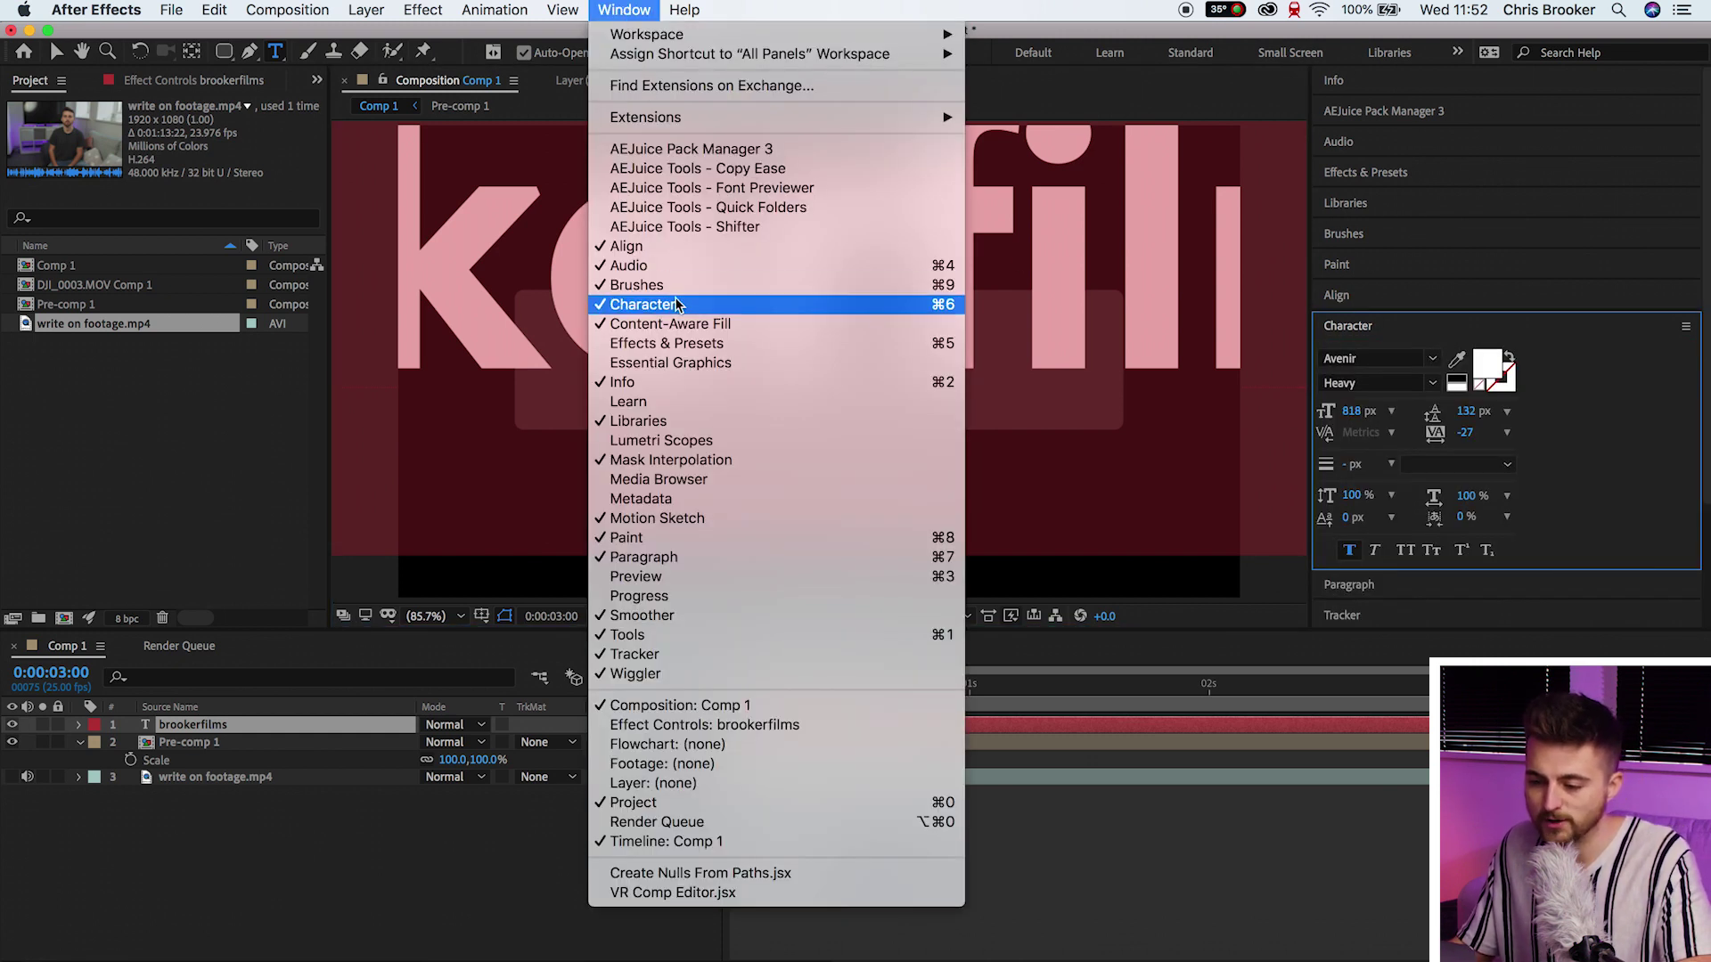
Shrink the brookerfilms text and move it inside the gray tag.
click(608, 310)
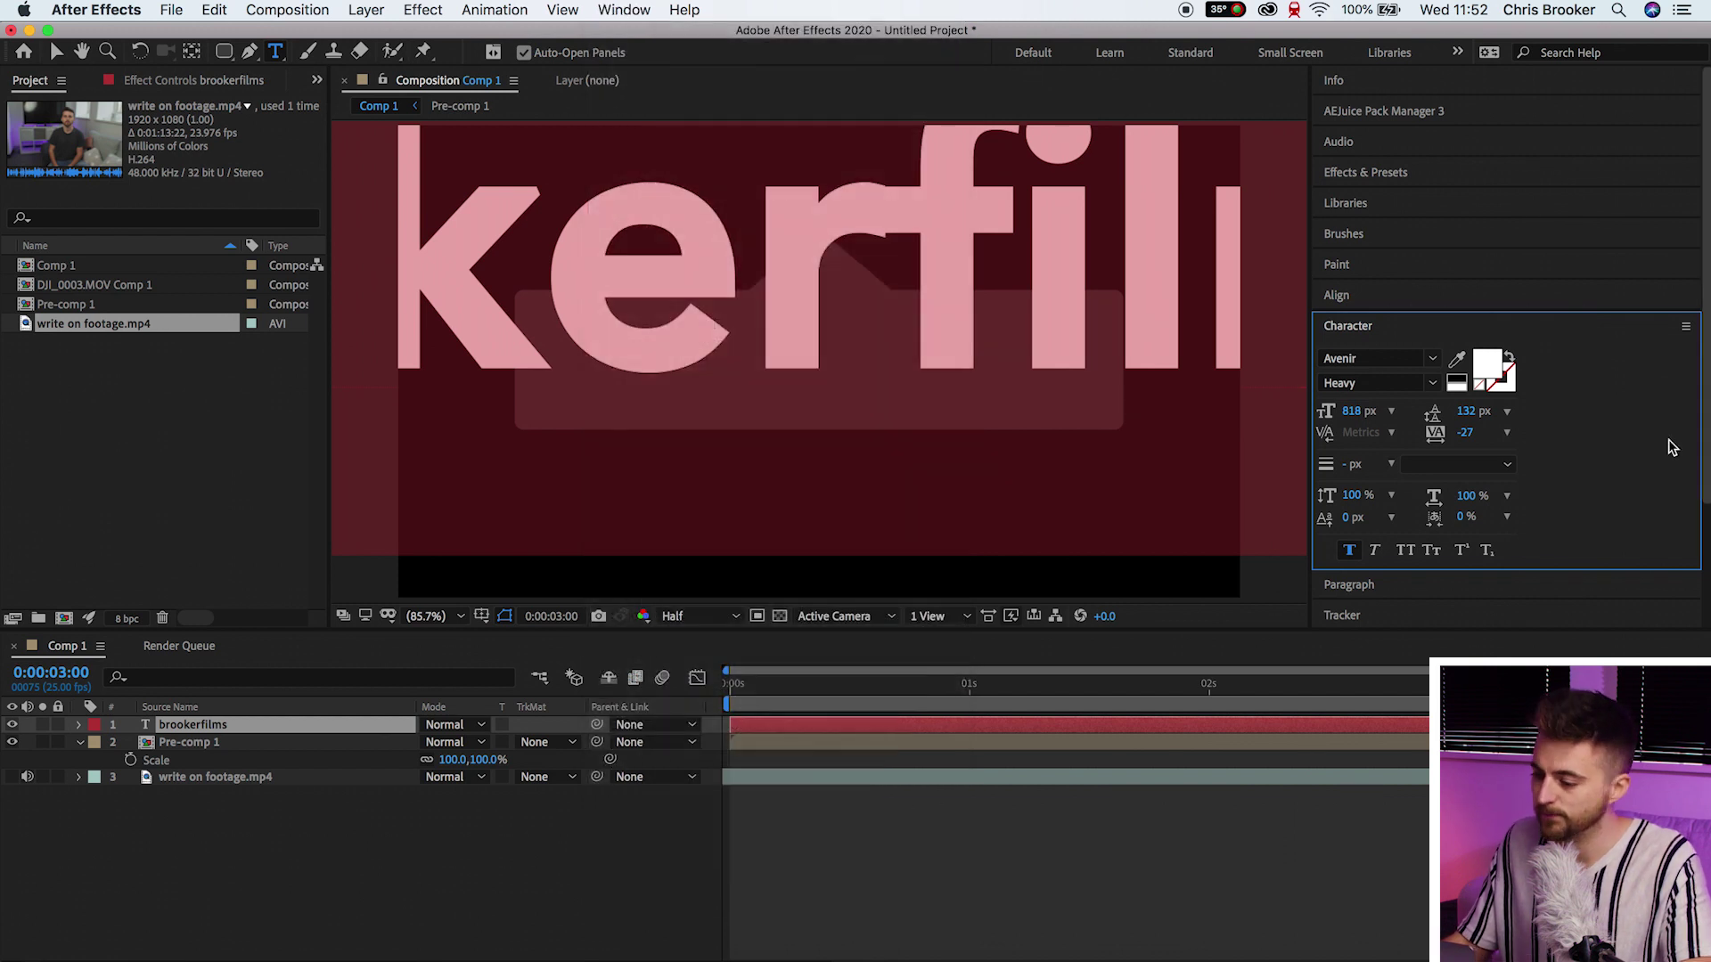
drag(1358, 411, 668, 405)
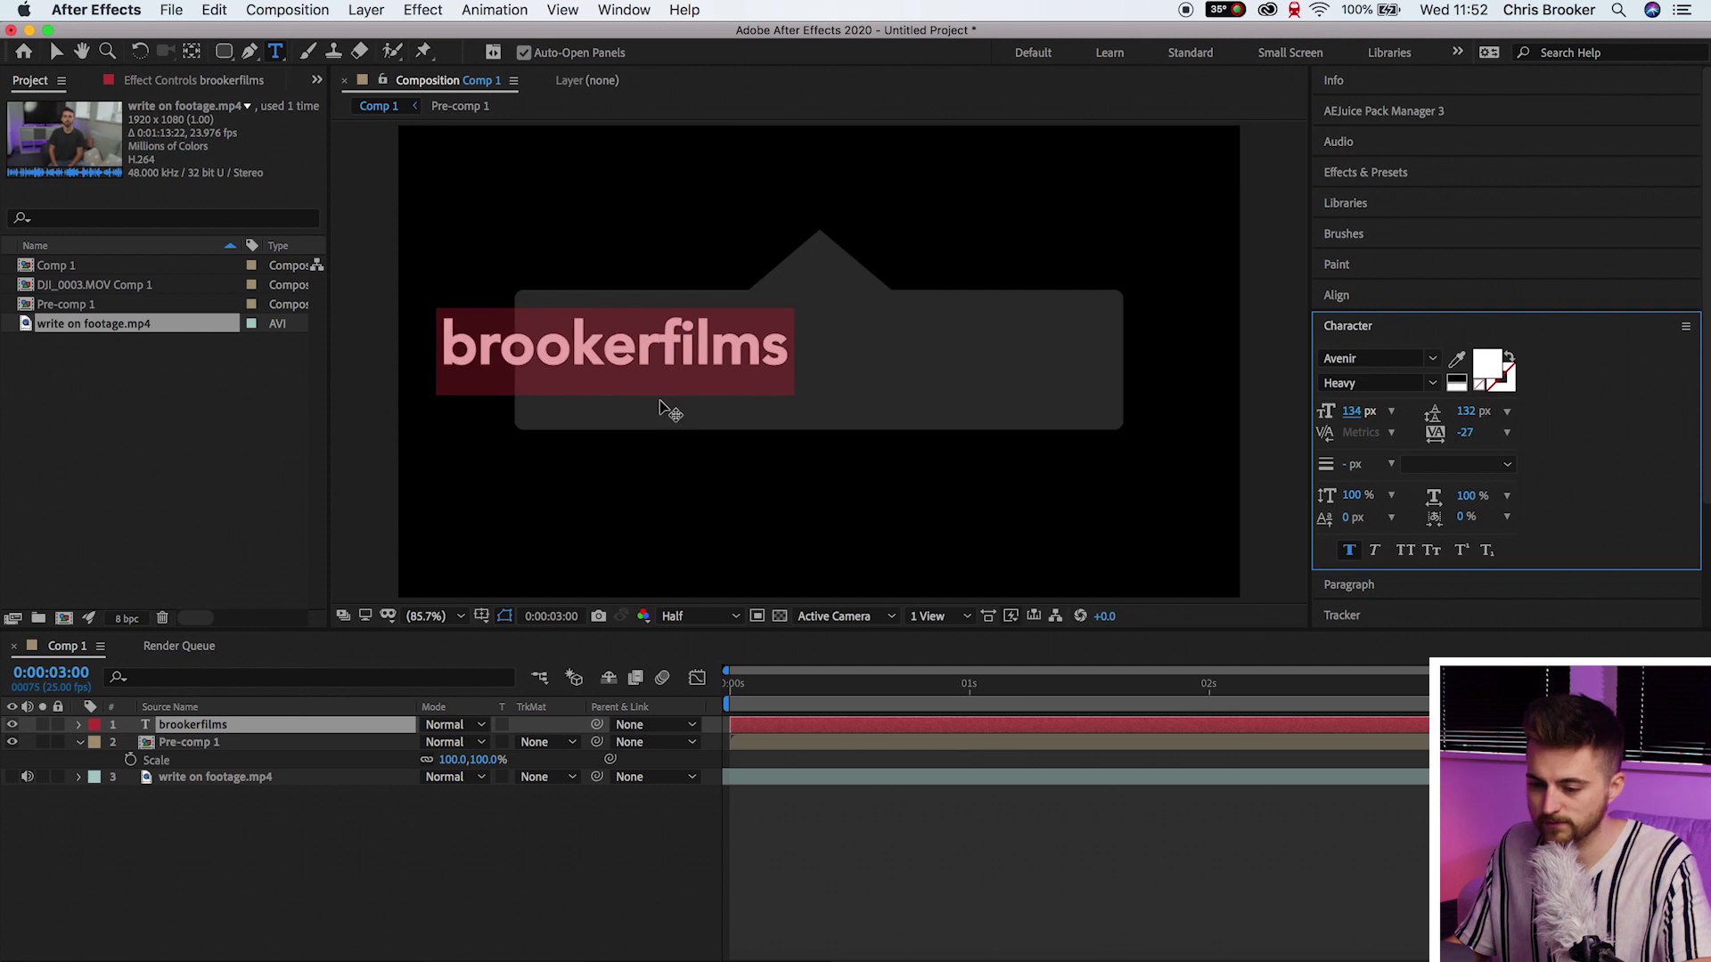
click(54, 52)
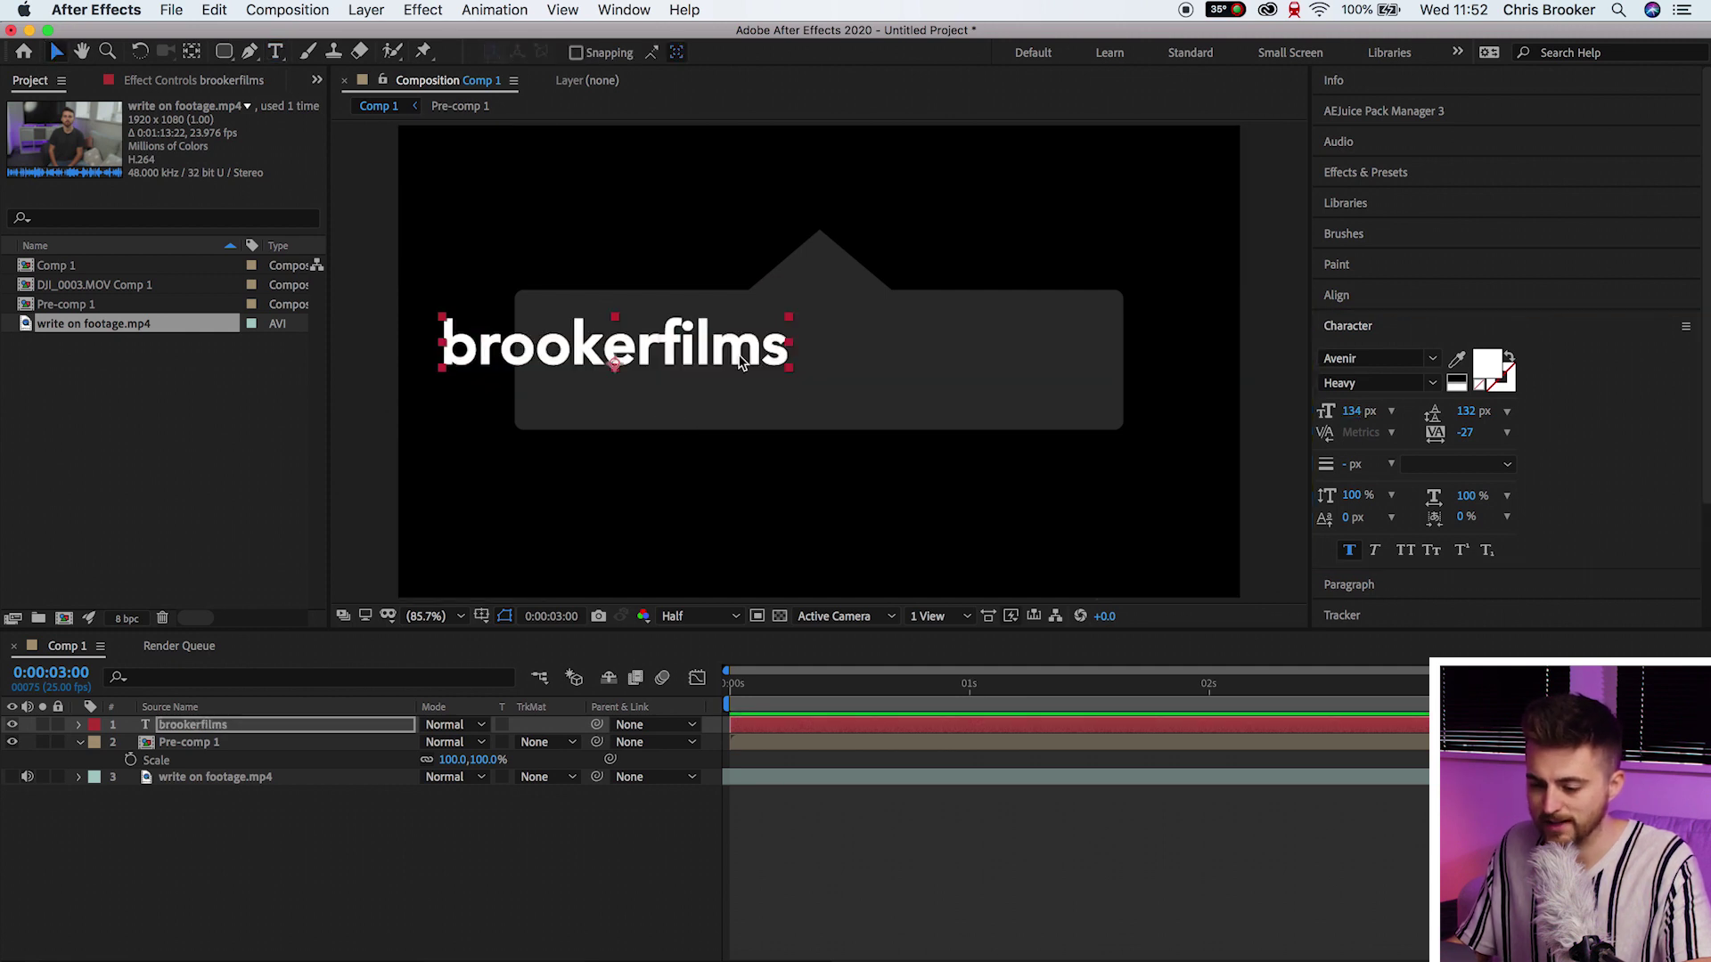
drag(534, 352, 726, 372)
click(505, 615)
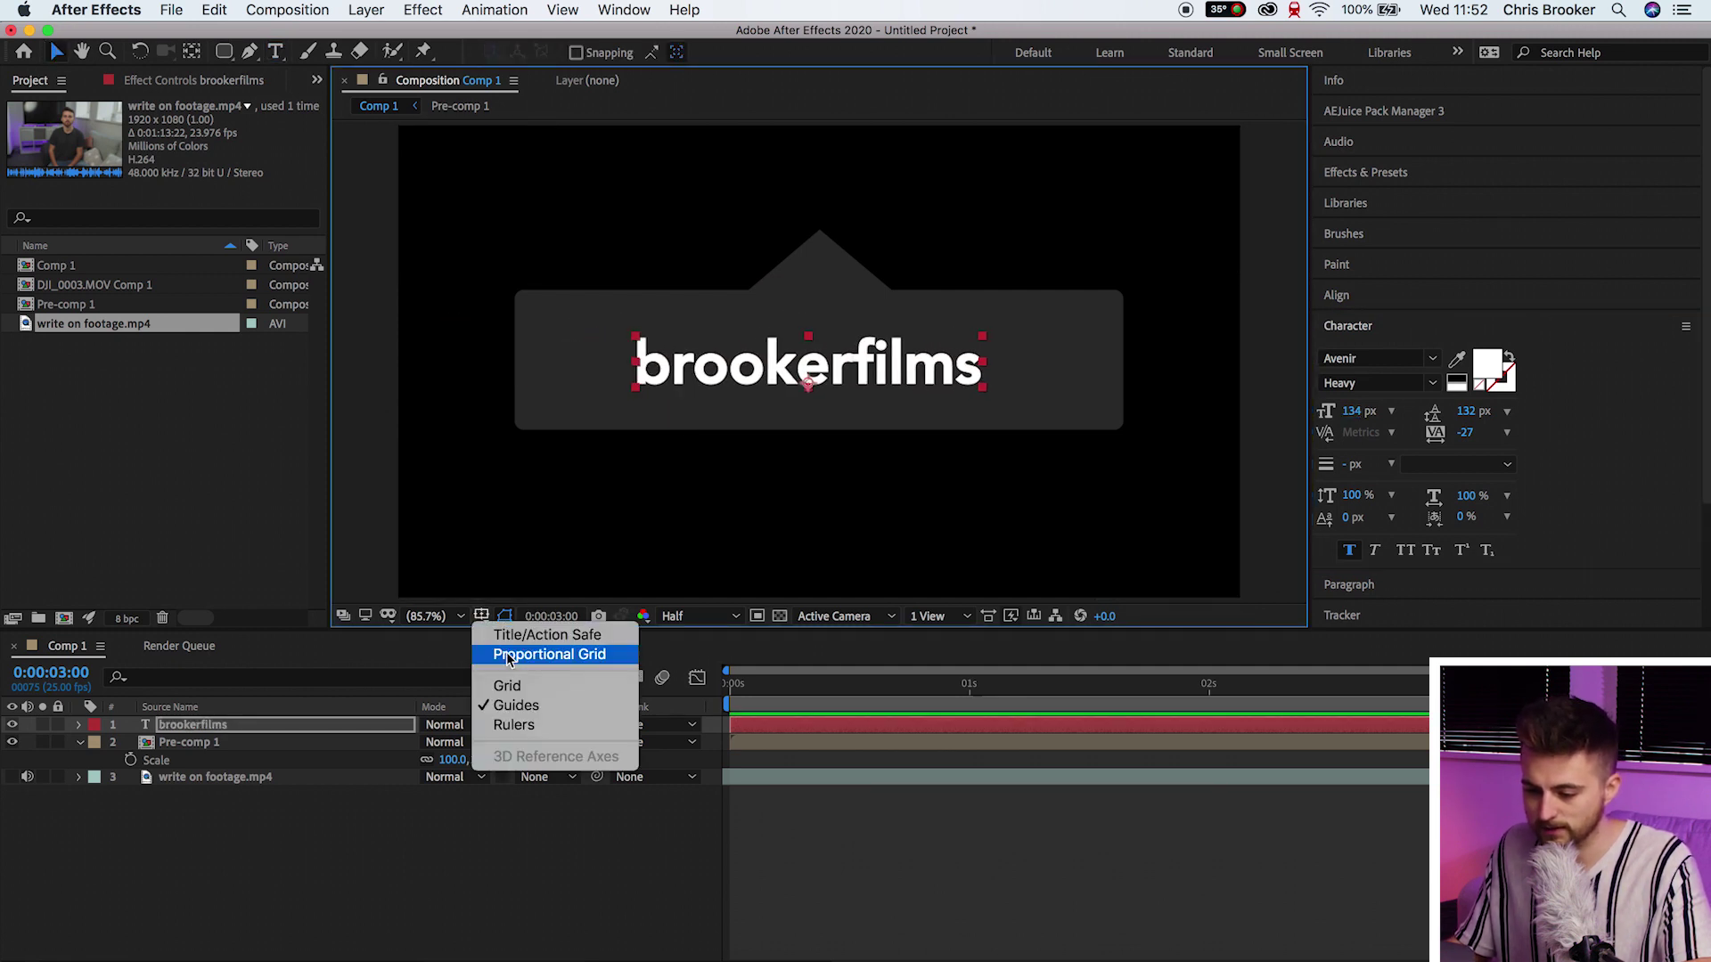
click(520, 655)
click(504, 616)
click(493, 657)
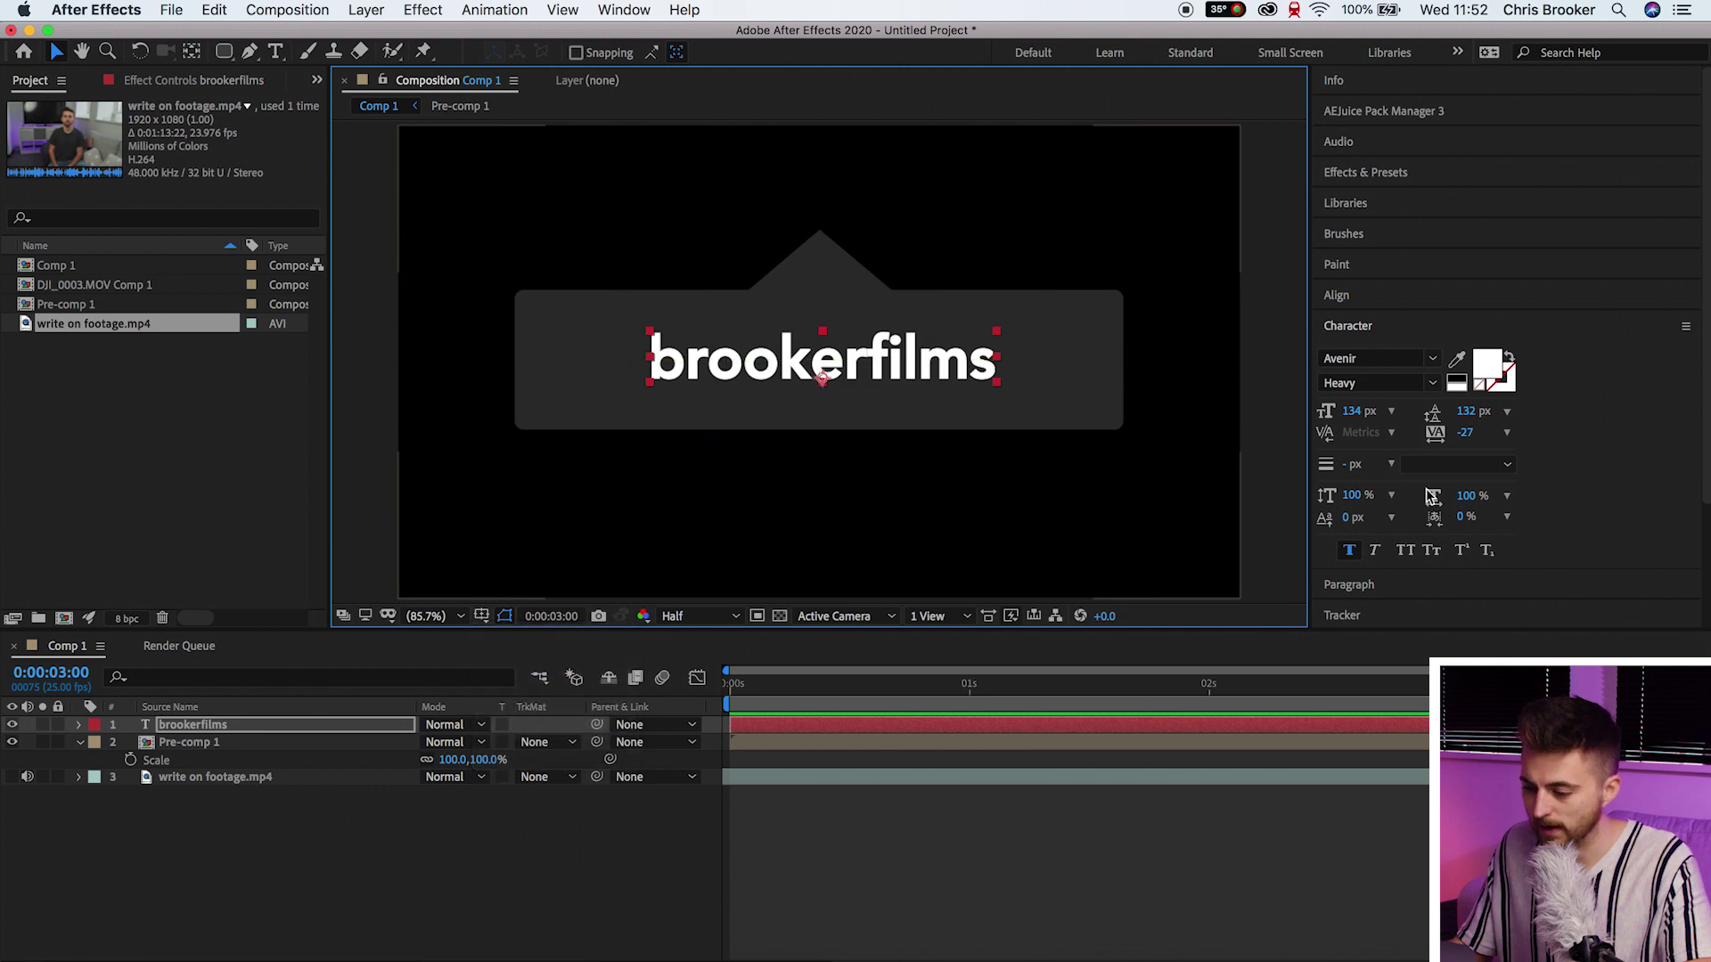
Turn off Faux Bold, set tracking to 137 and font size to 152 px.
click(1349, 553)
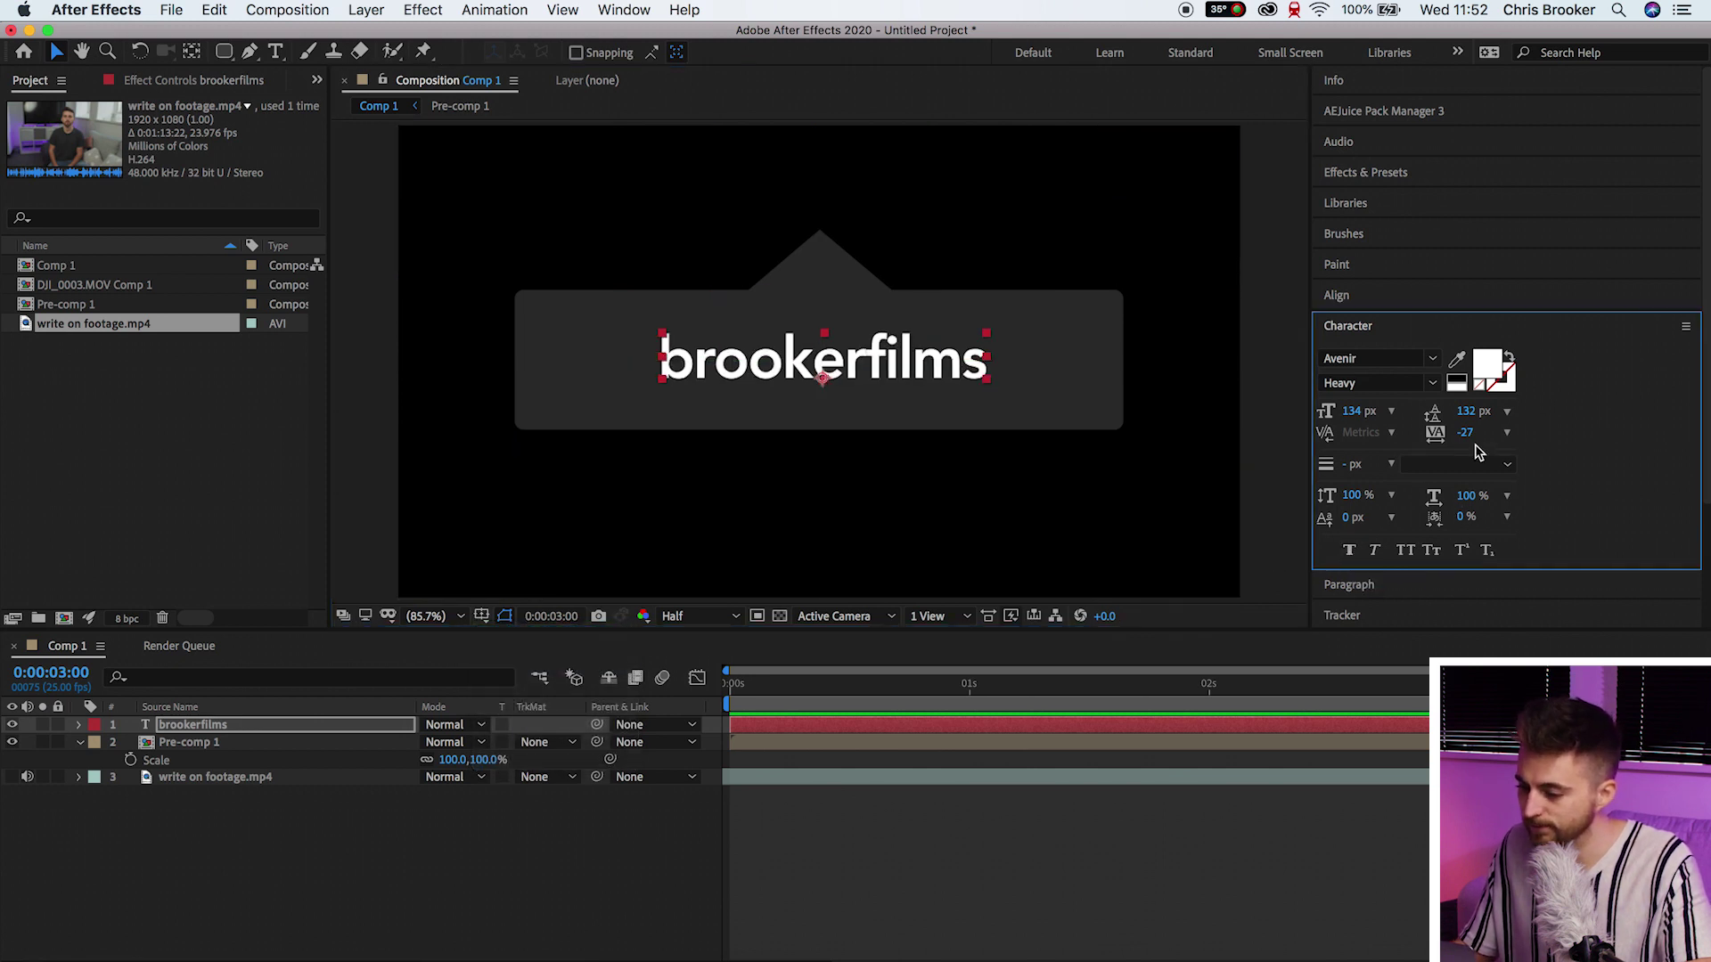
drag(1468, 436, 1612, 419)
drag(1472, 434, 1482, 434)
drag(1367, 410, 1386, 409)
click(911, 356)
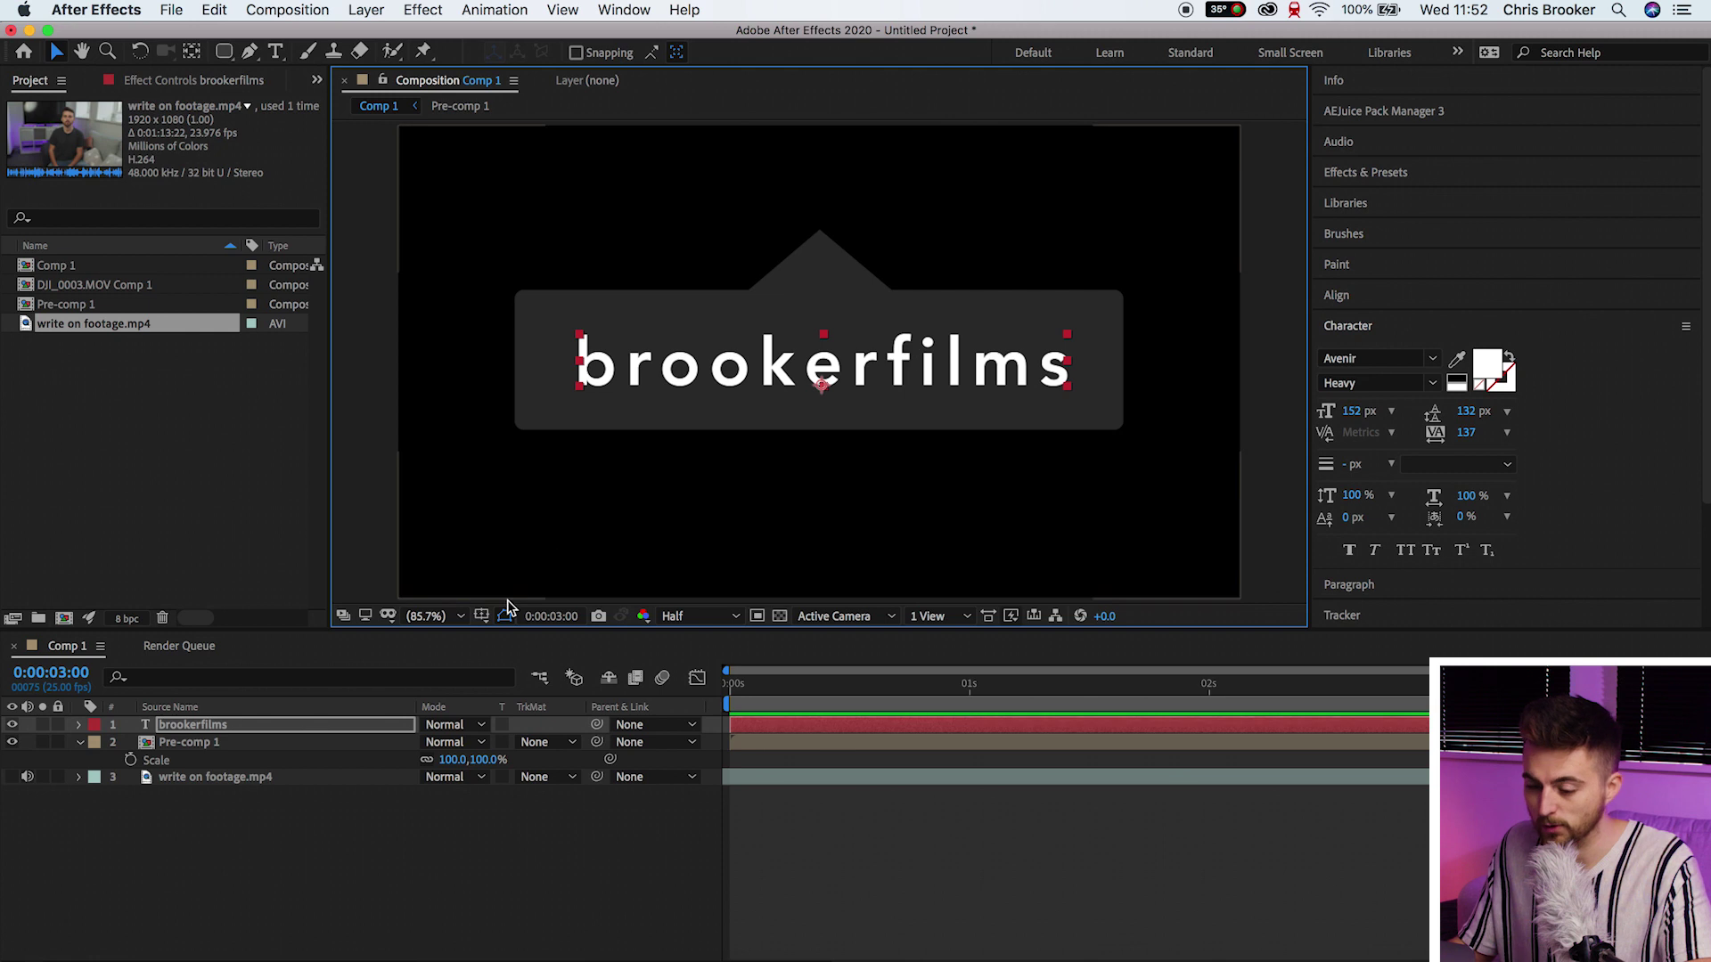
Centre the text on the proportional grid and move the time to 0:00:01:20.
click(481, 615)
click(548, 654)
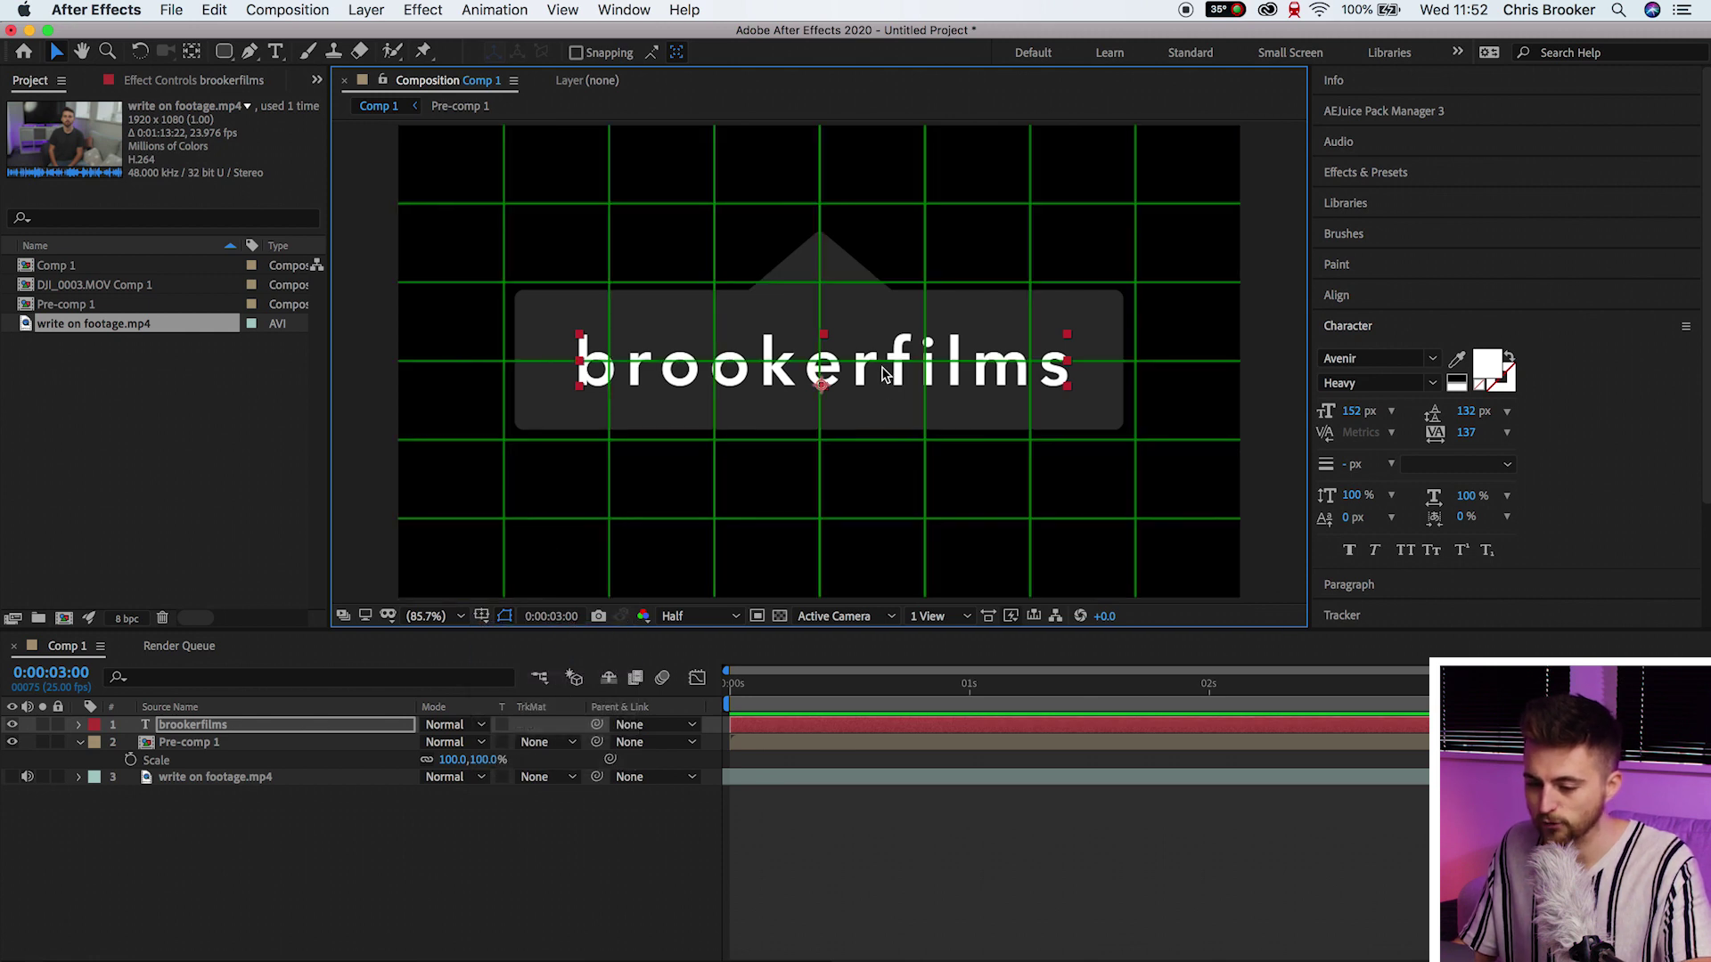
drag(883, 374, 880, 370)
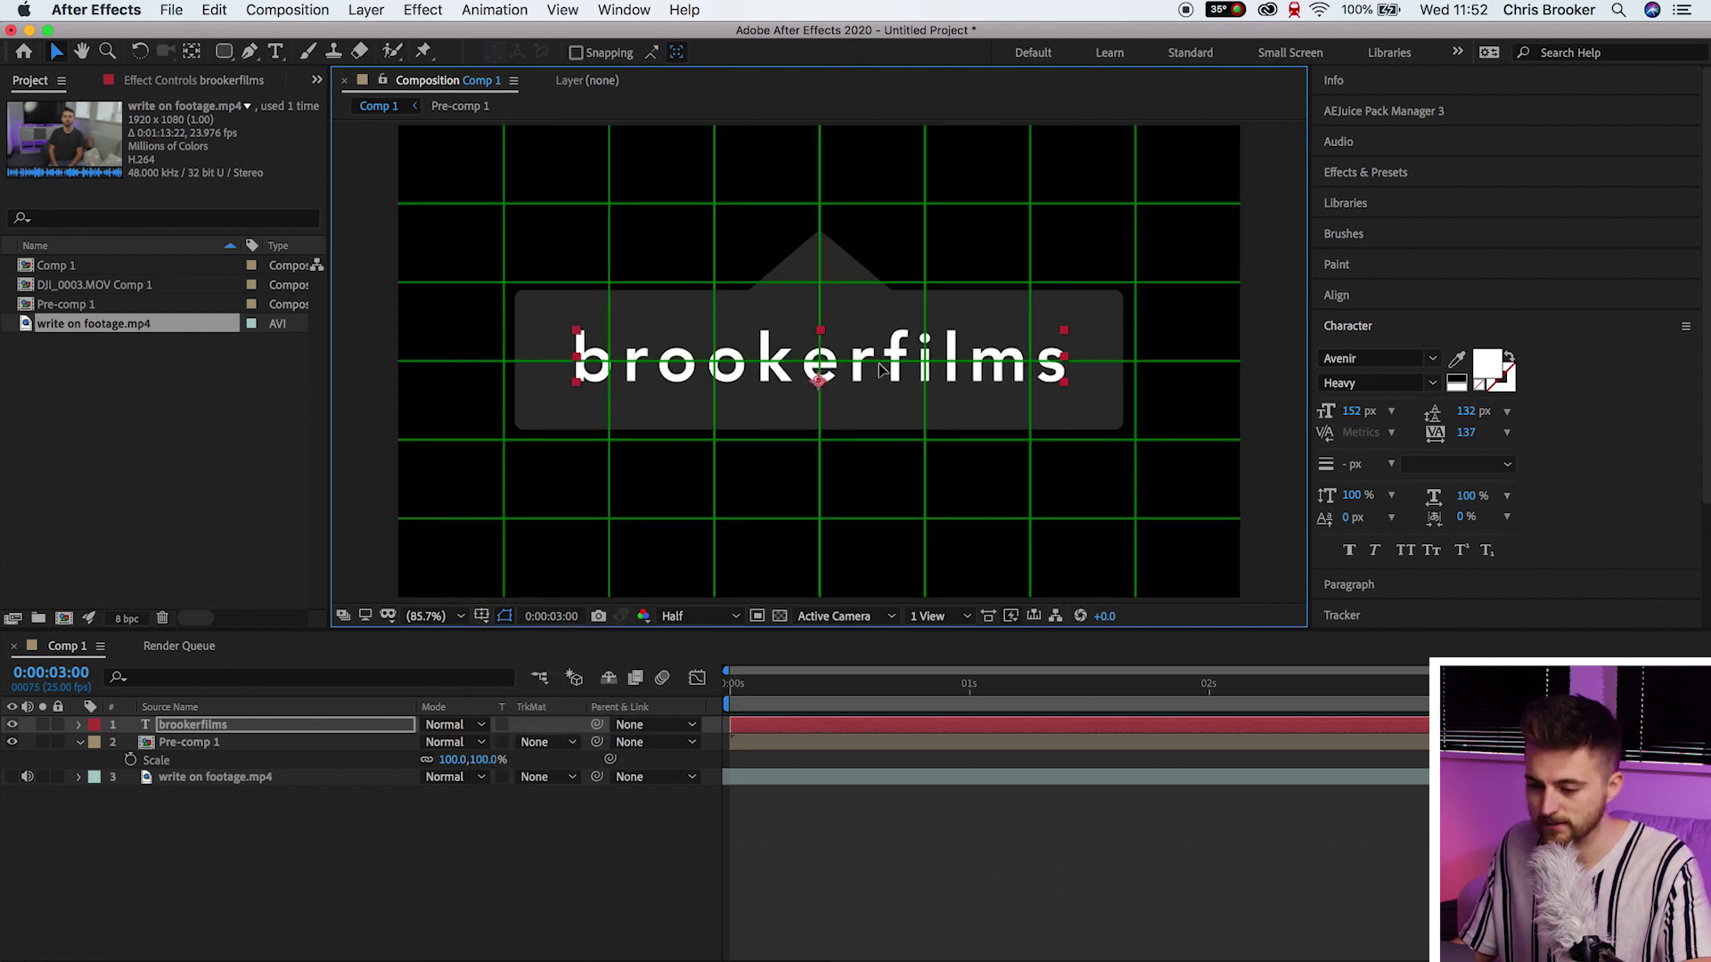
click(481, 616)
click(553, 653)
click(1107, 859)
drag(1219, 690, 365, 686)
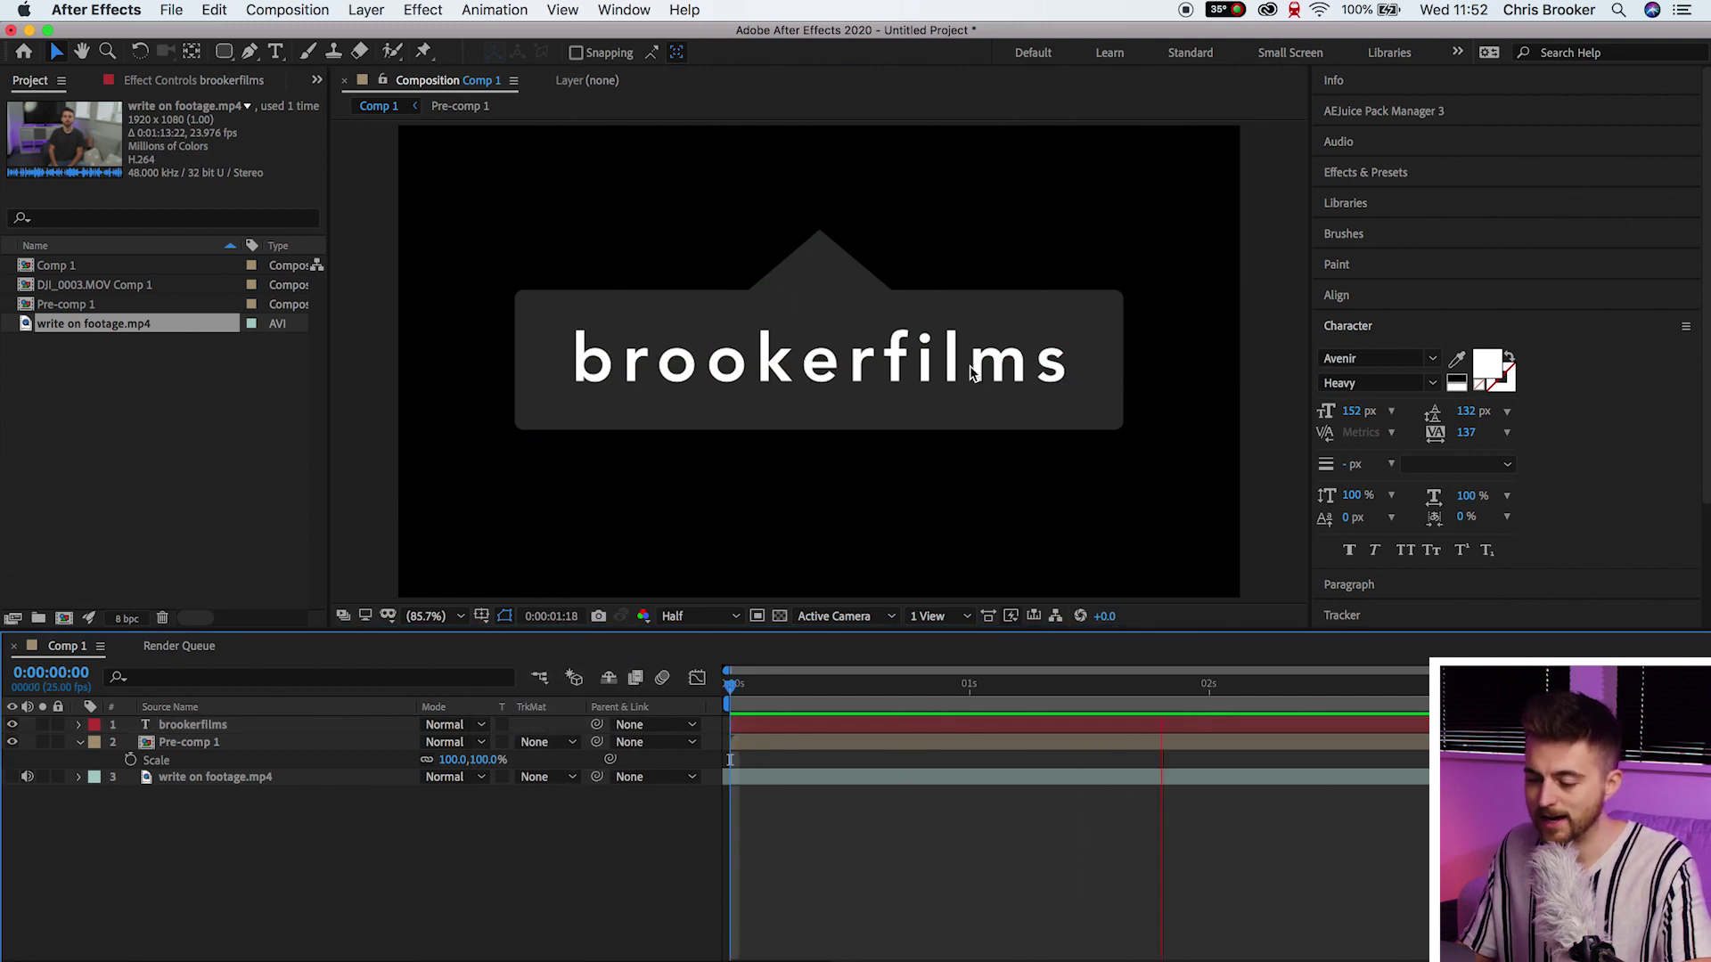
click(1161, 686)
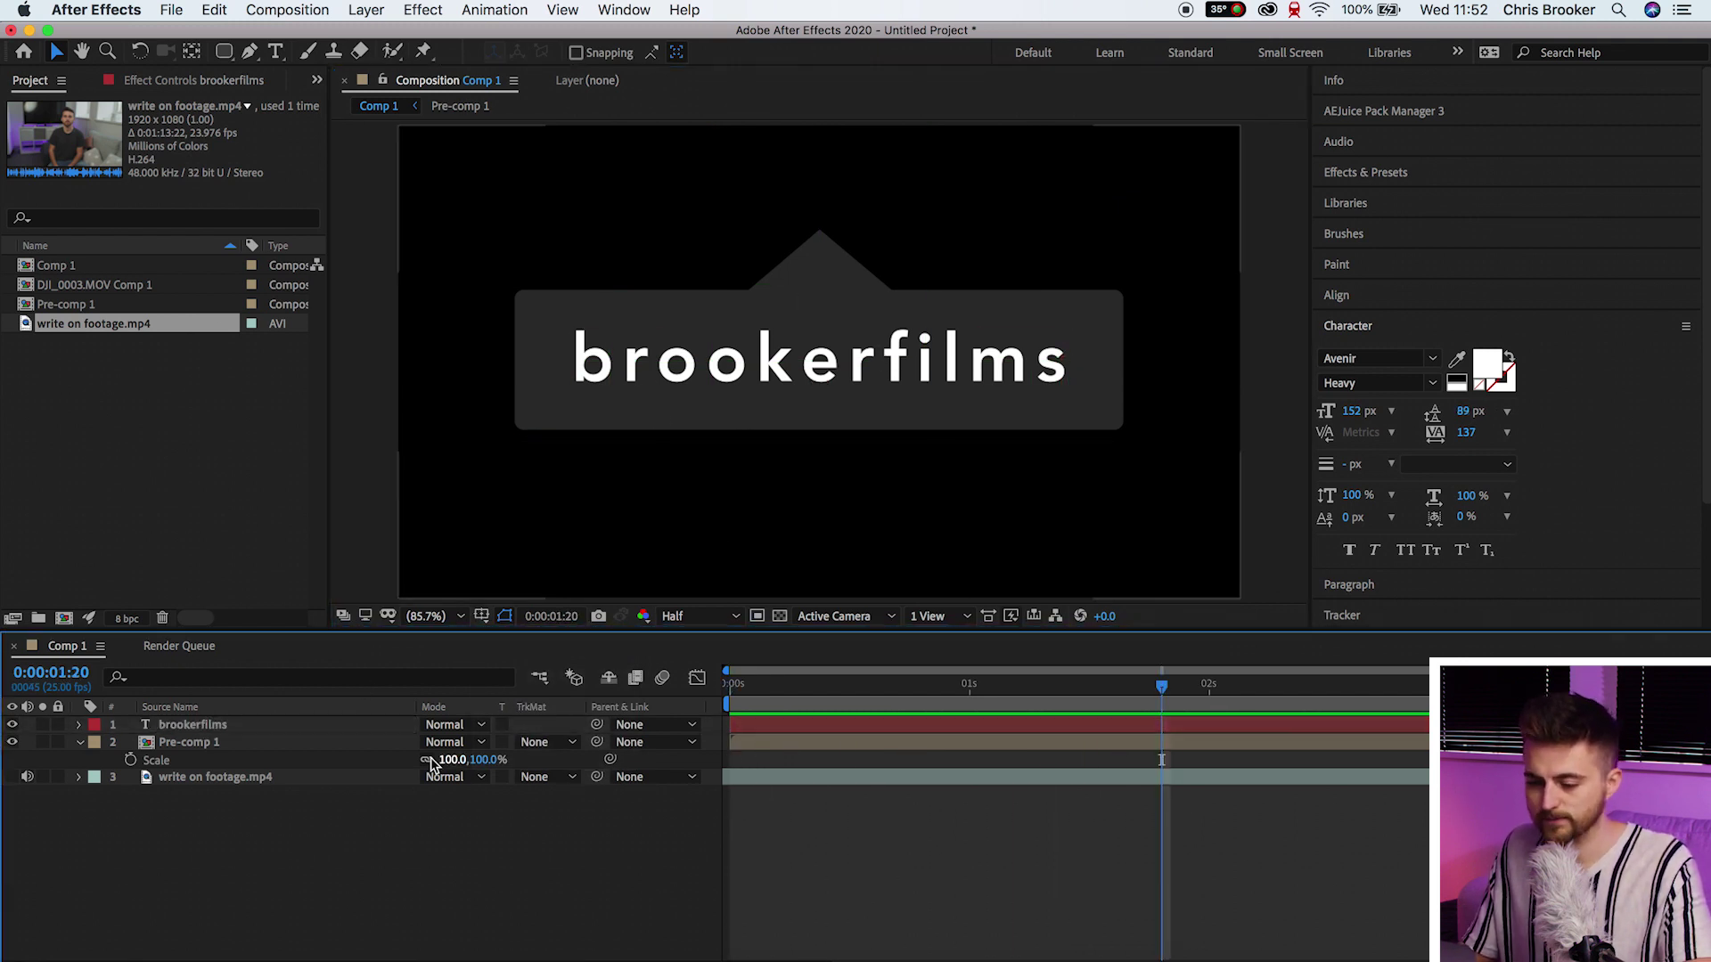
Pre-compose the brookerfilms text and Pre-comp 1 into a Name Tag pre-comp.
click(194, 729)
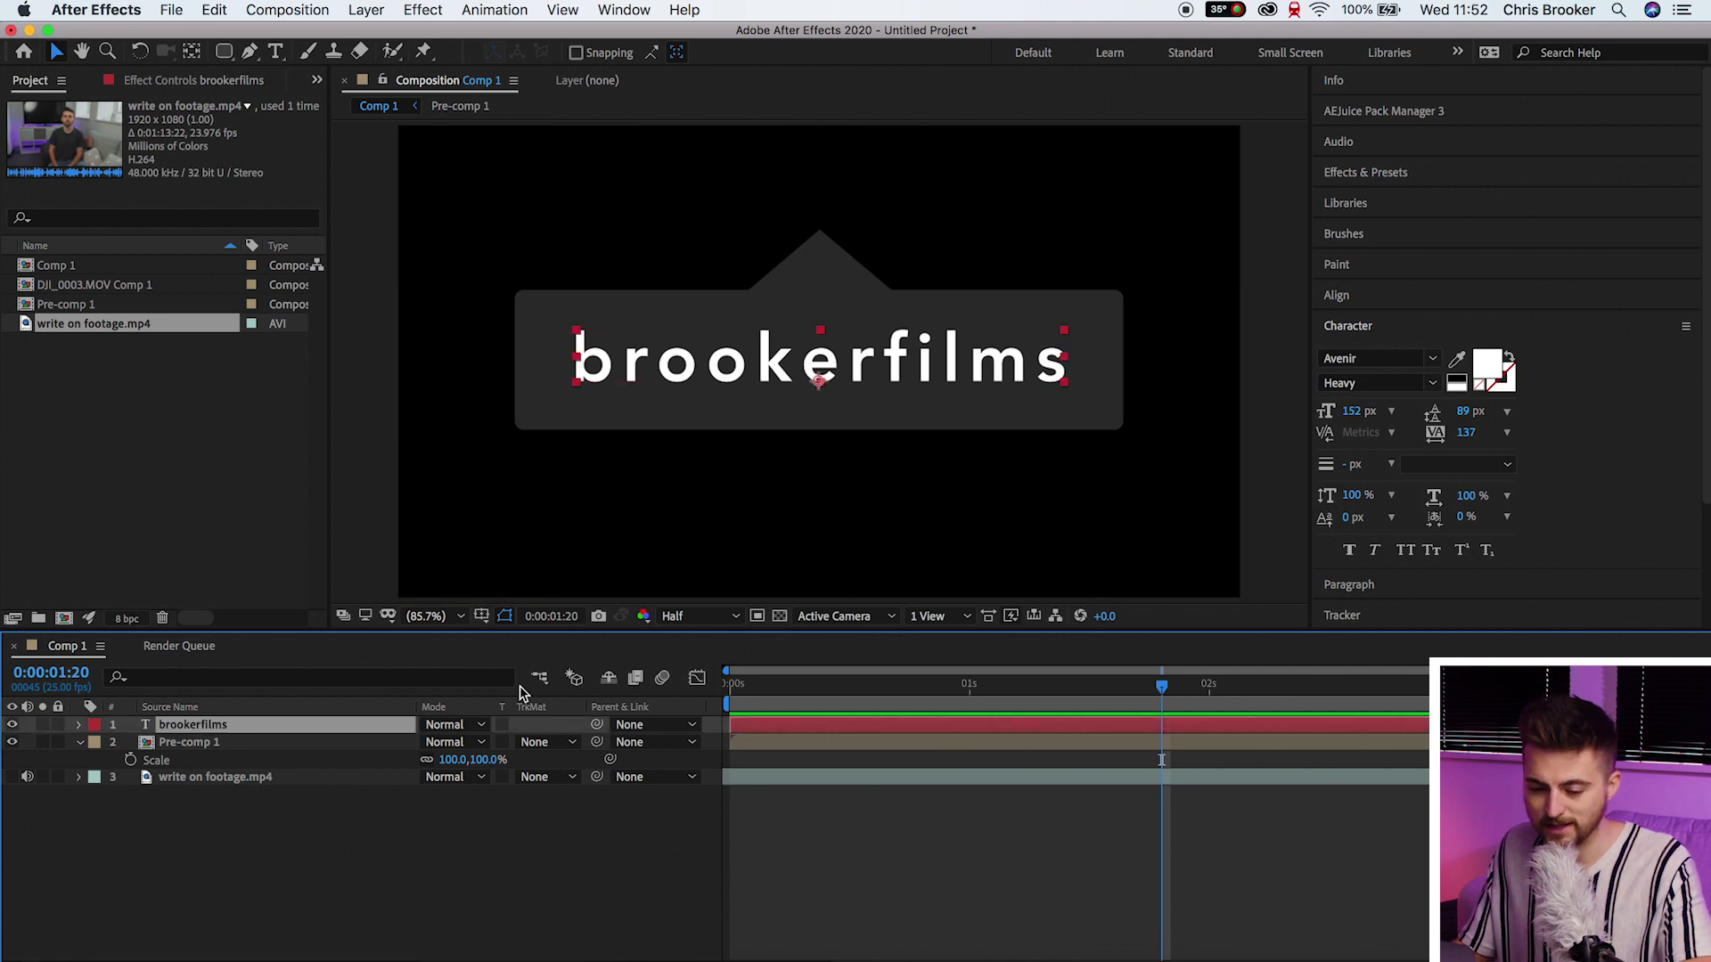
shift+click(195, 743)
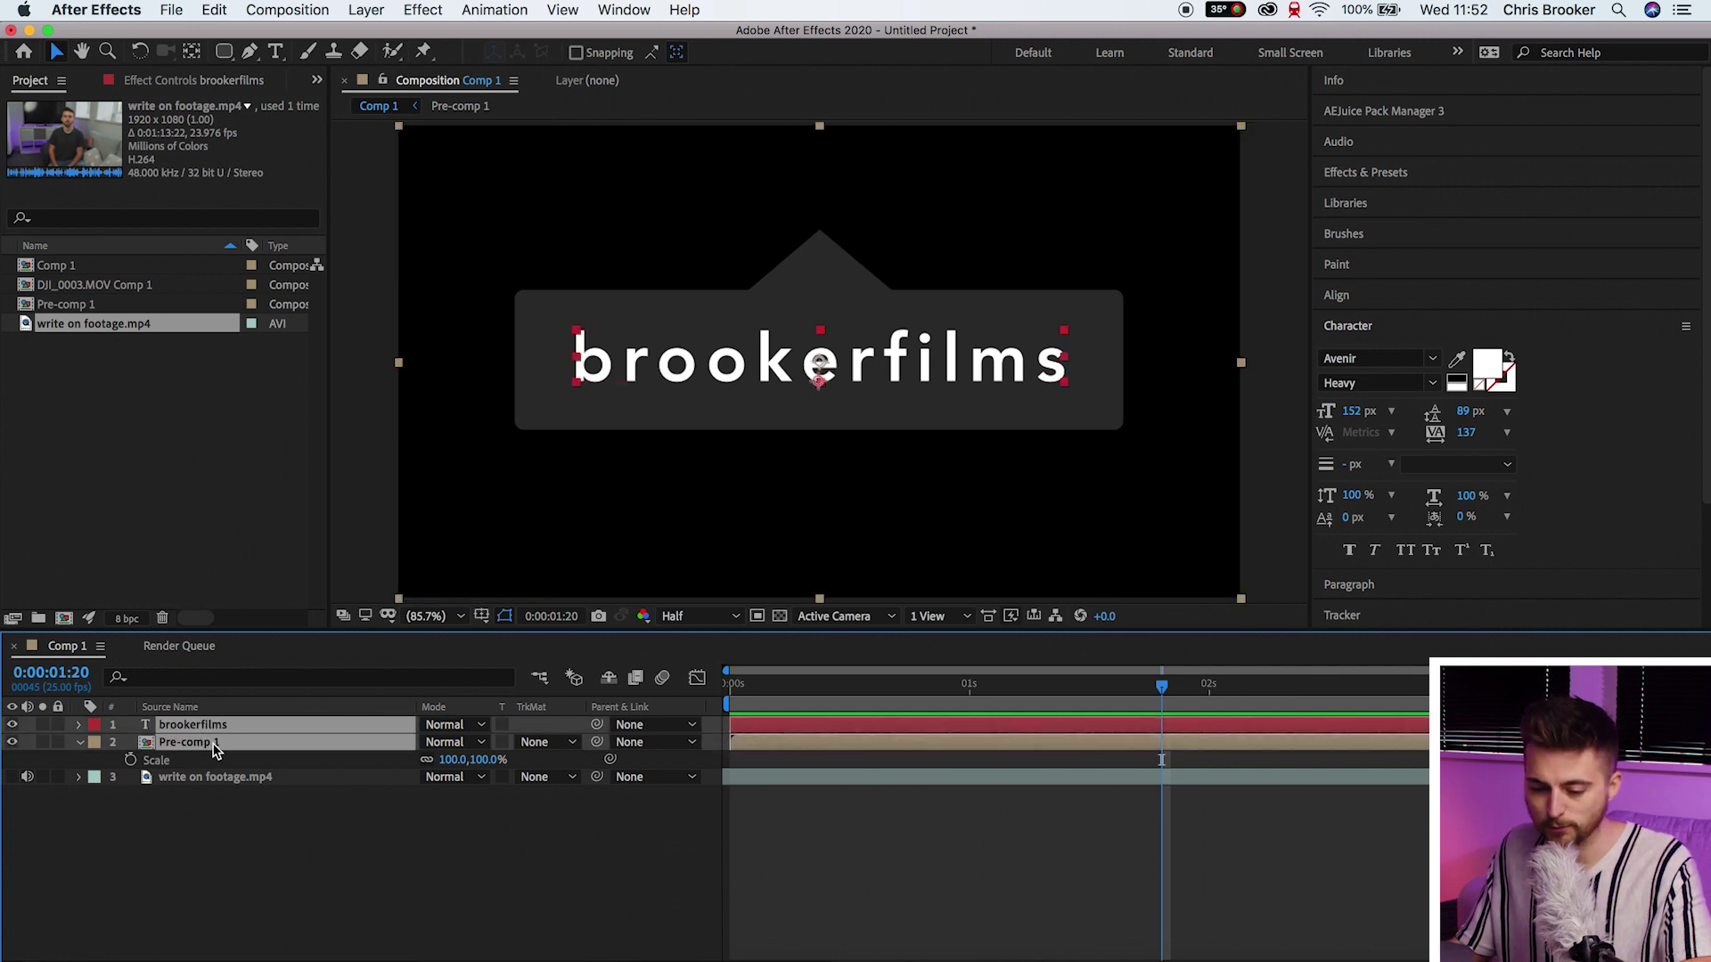
right_click(214, 751)
click(294, 872)
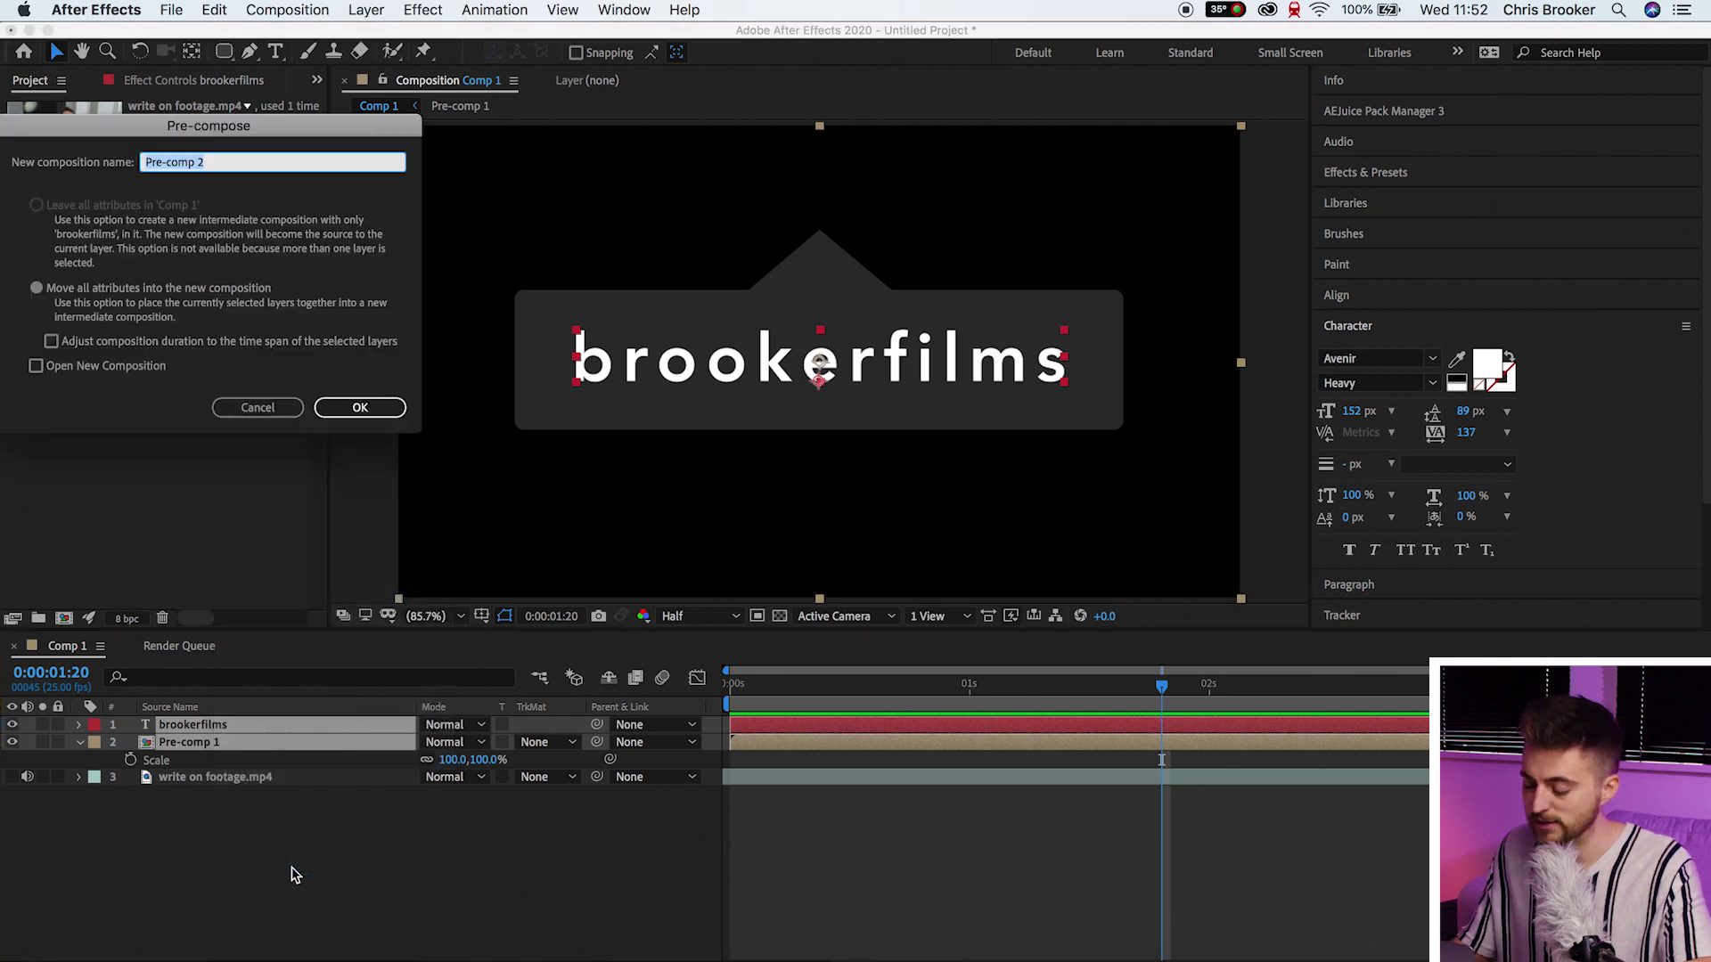
text(Name Tag)
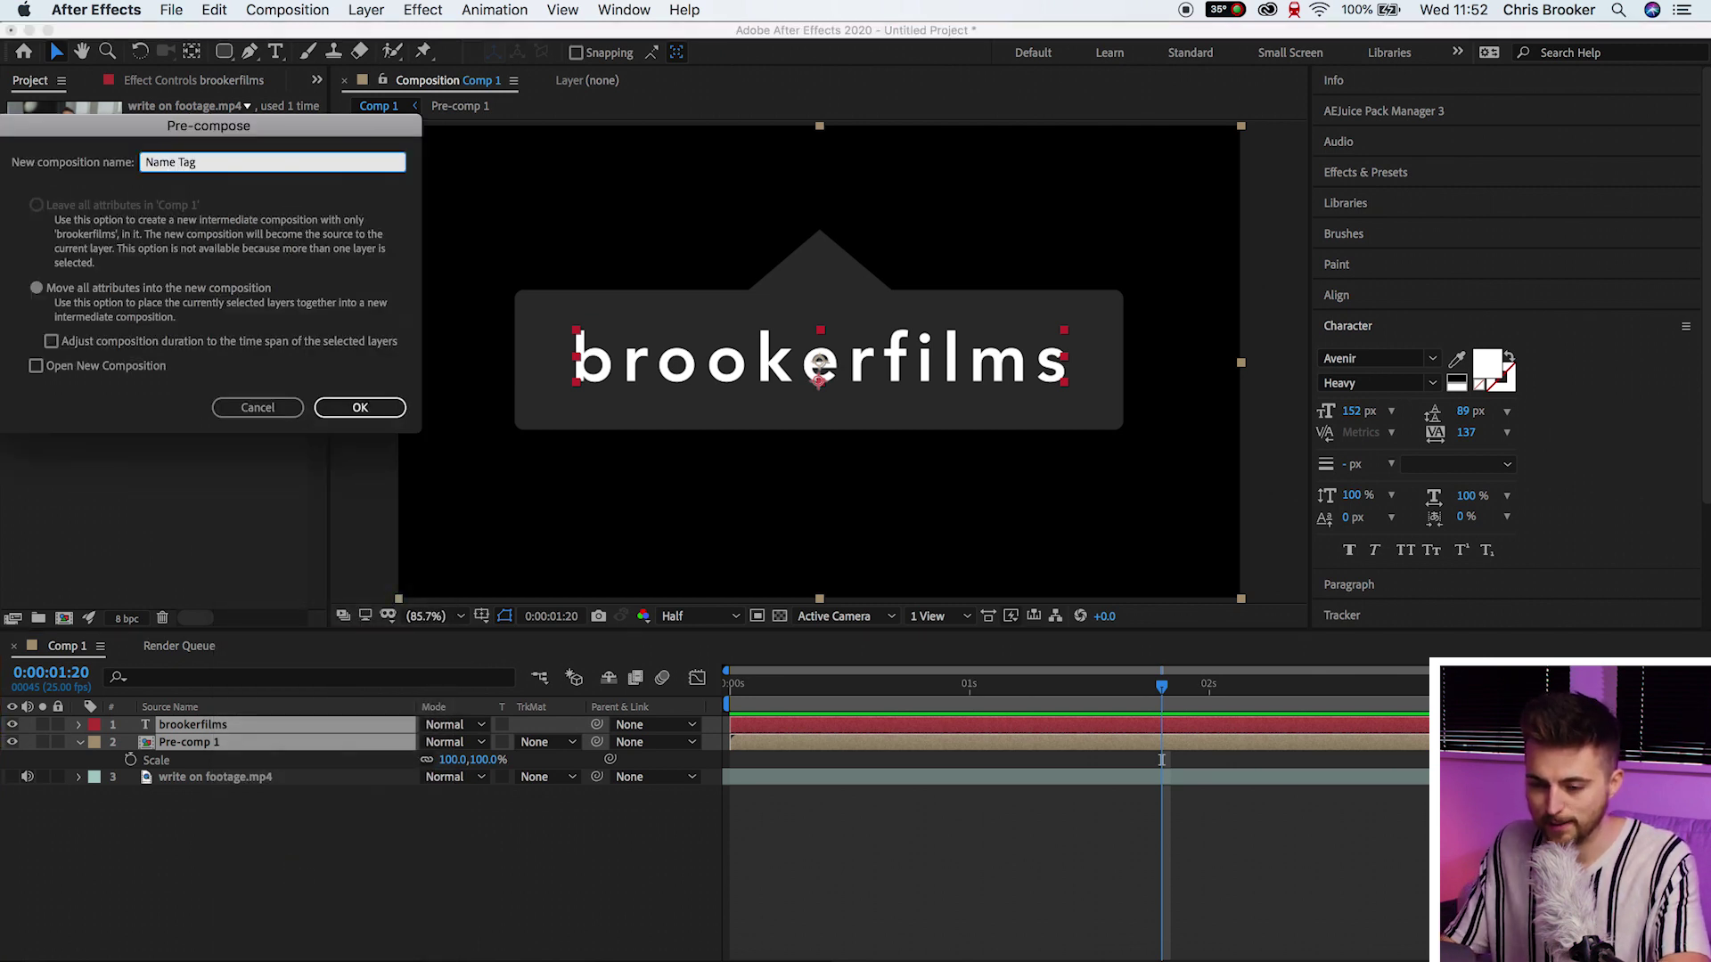
key(Return)
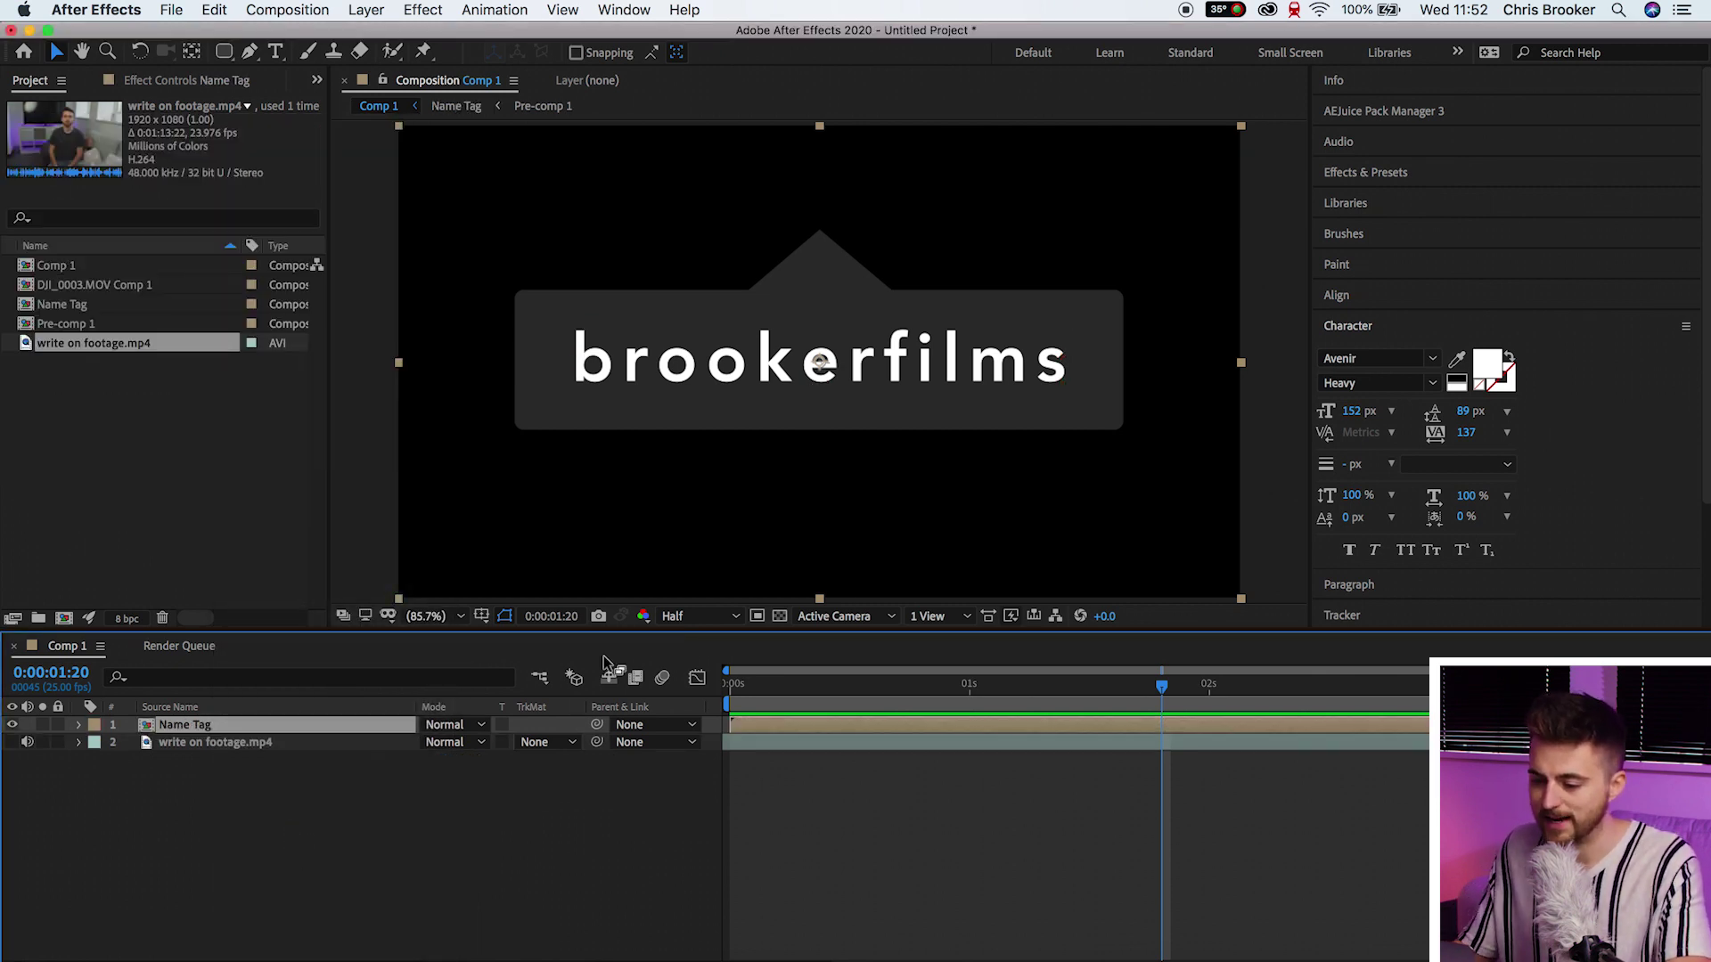
Show the footage layer and move the Name Tag slightly lower over it.
drag(836, 703, 731, 702)
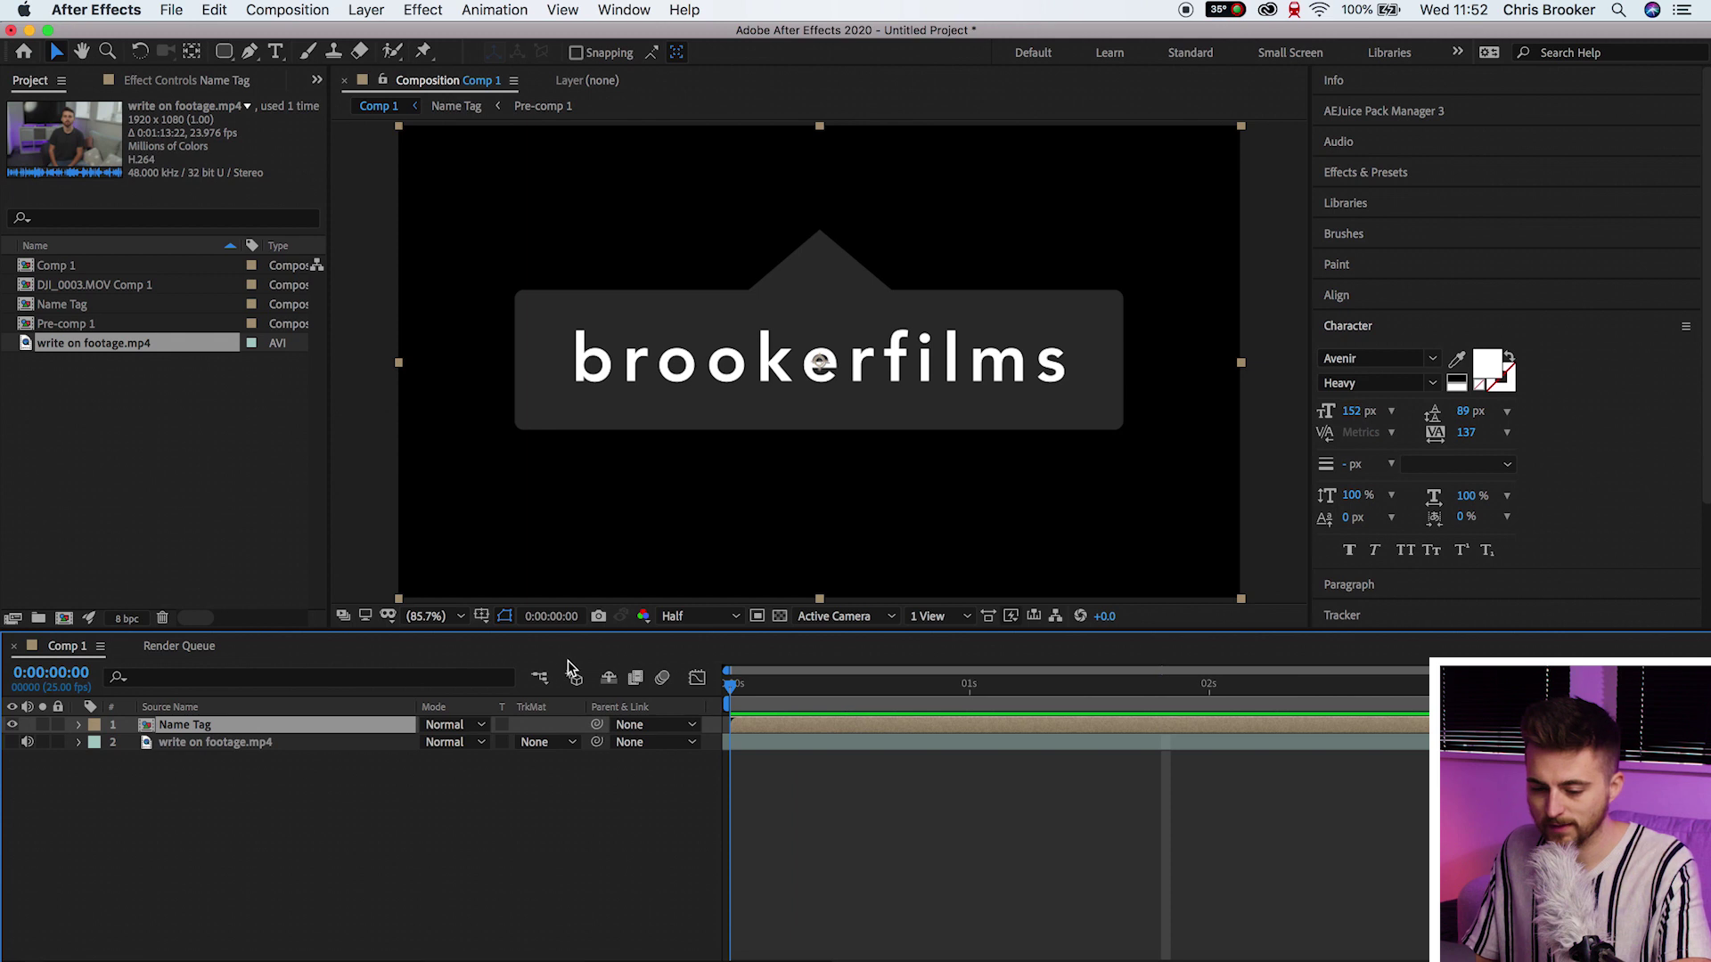
click(13, 742)
click(791, 360)
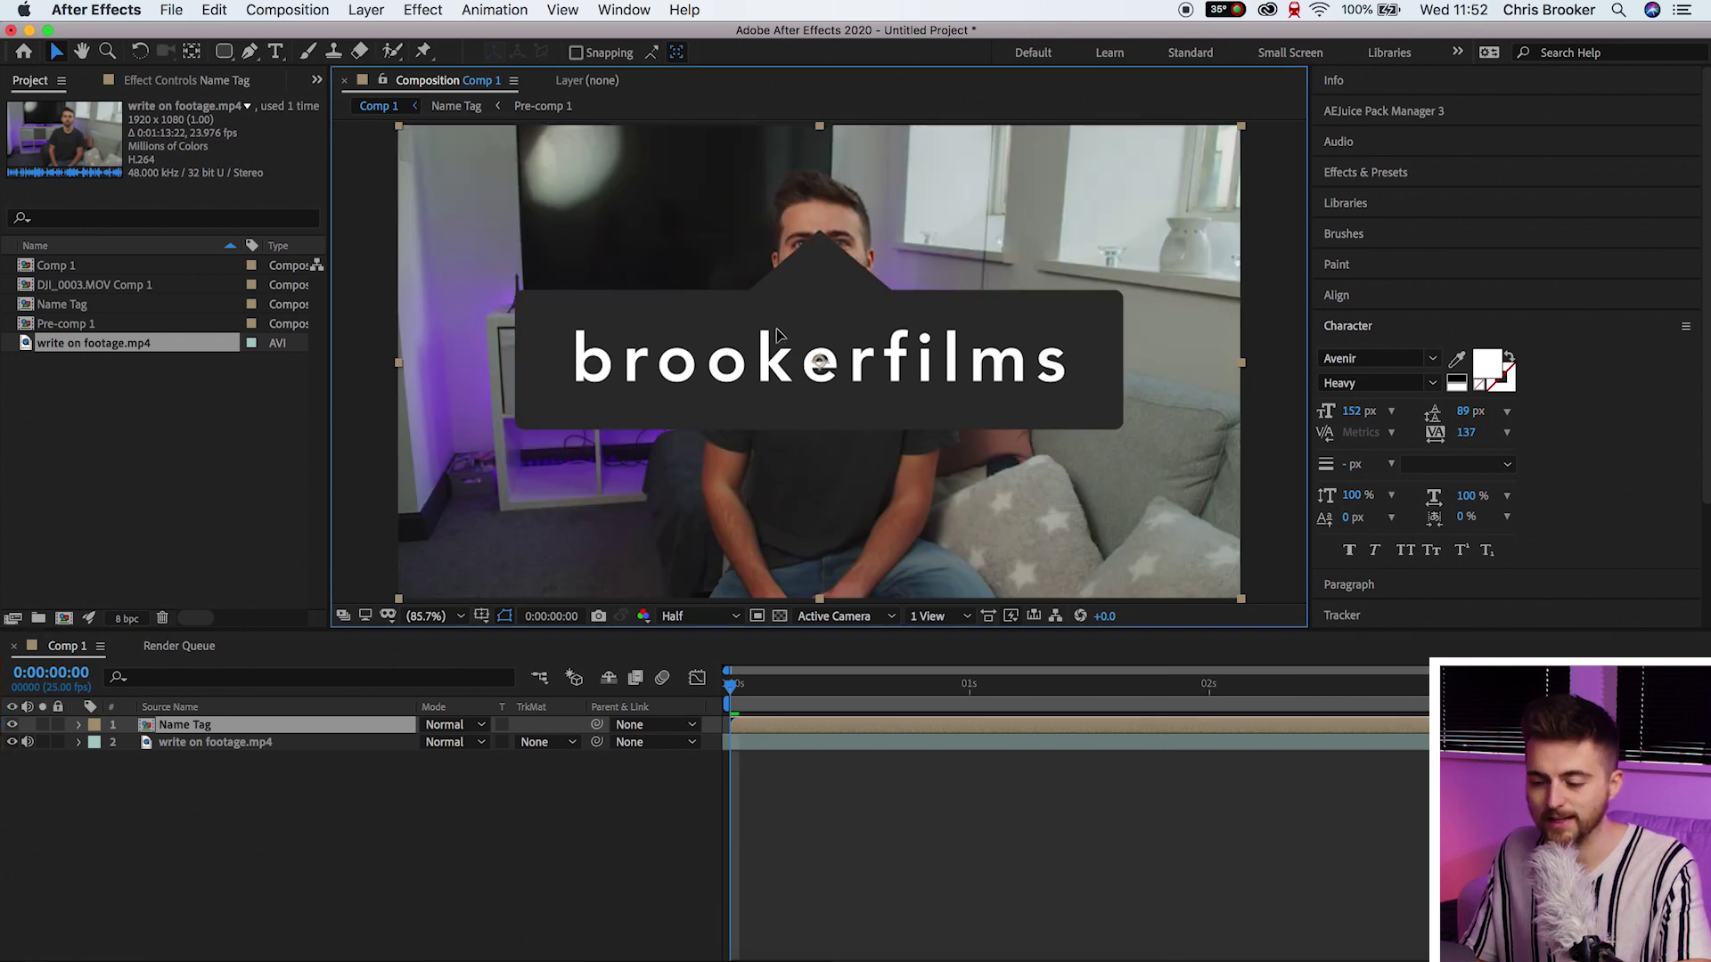
drag(777, 334, 774, 380)
key(Return)
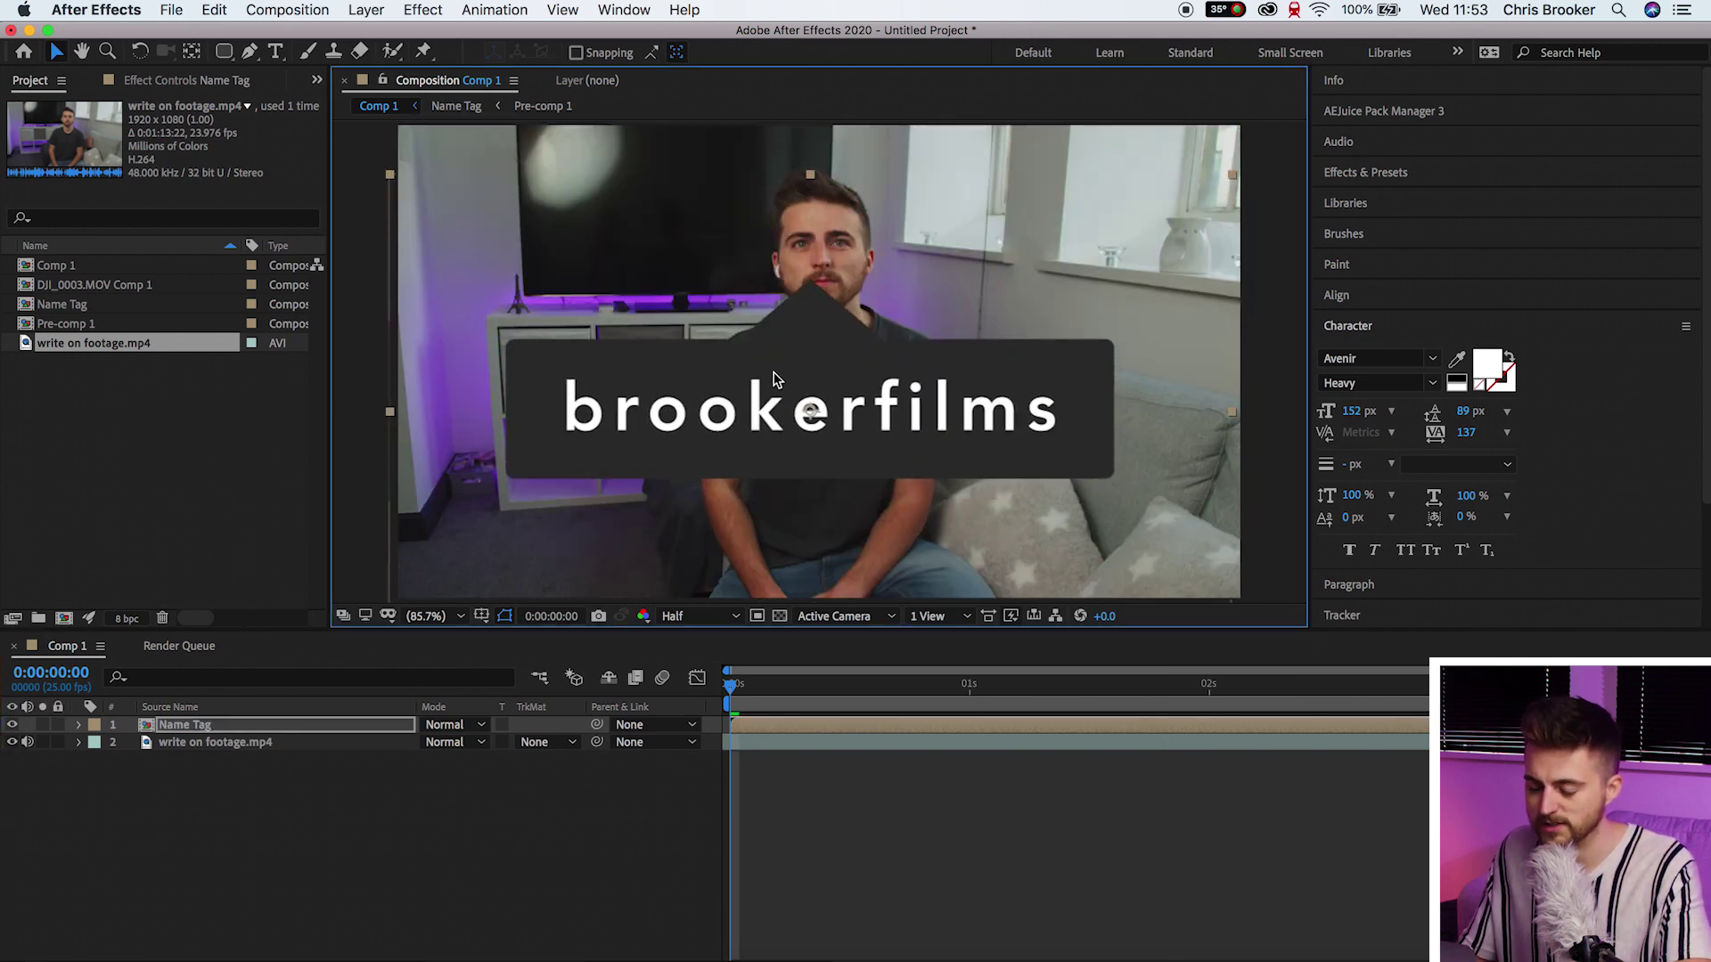
Scale the Name Tag to 37% and nudge it slightly right and down.
key(s)
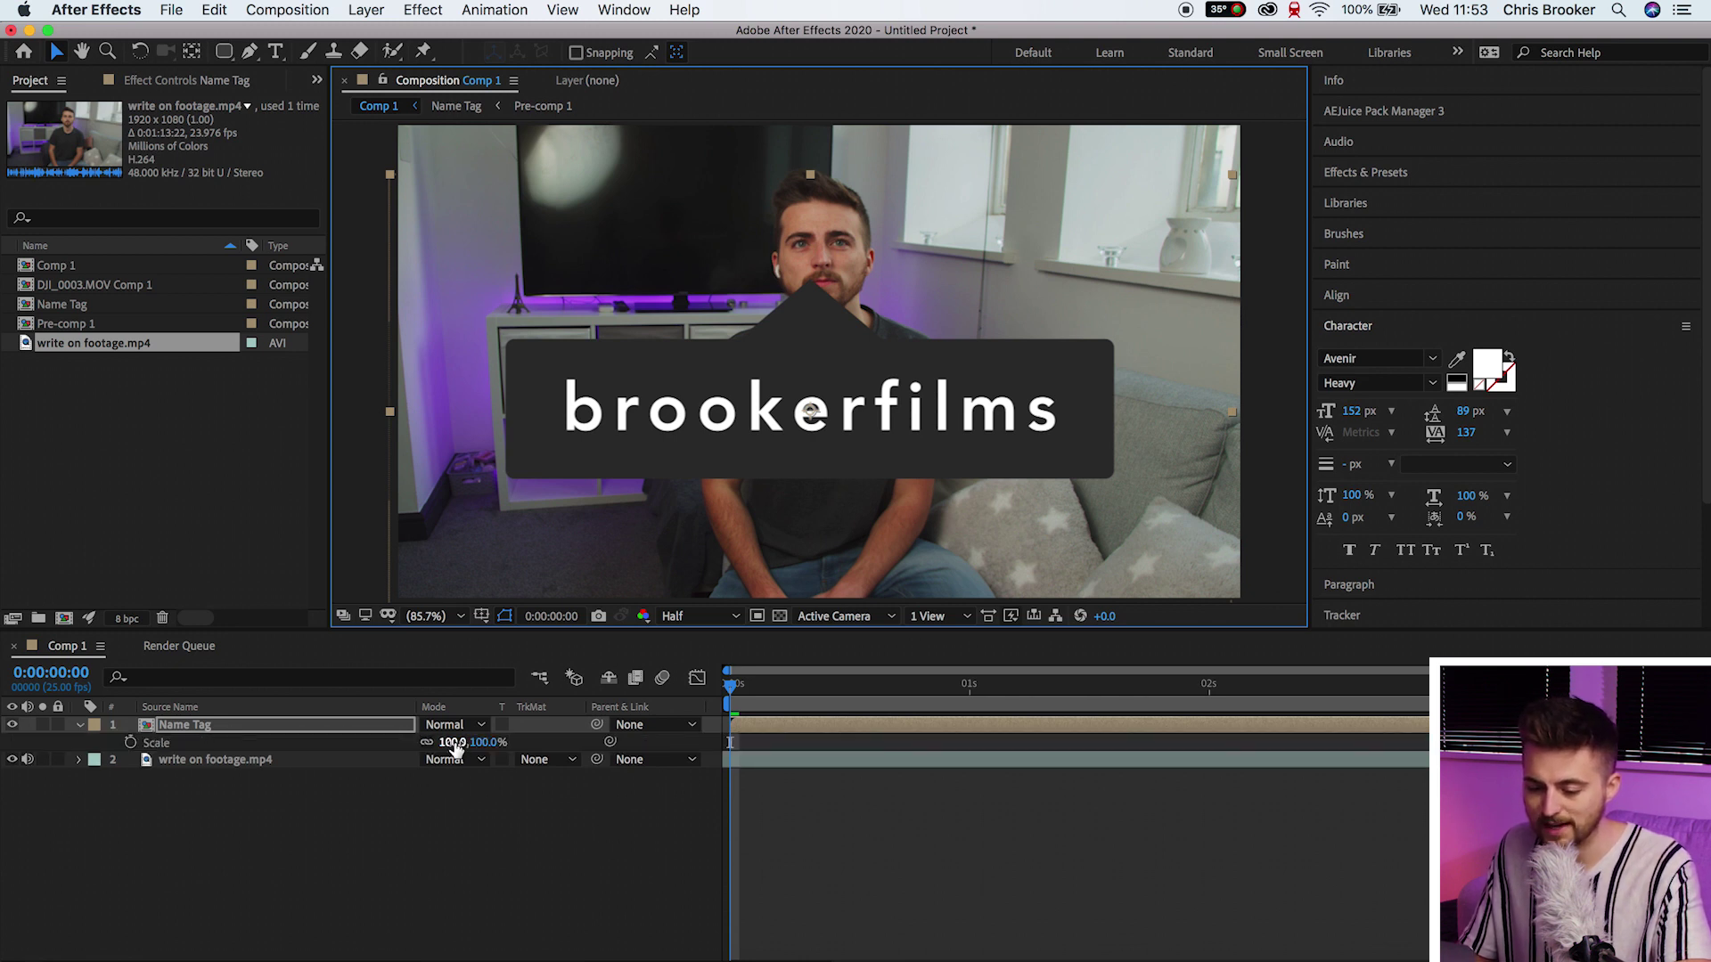
drag(454, 747, 399, 753)
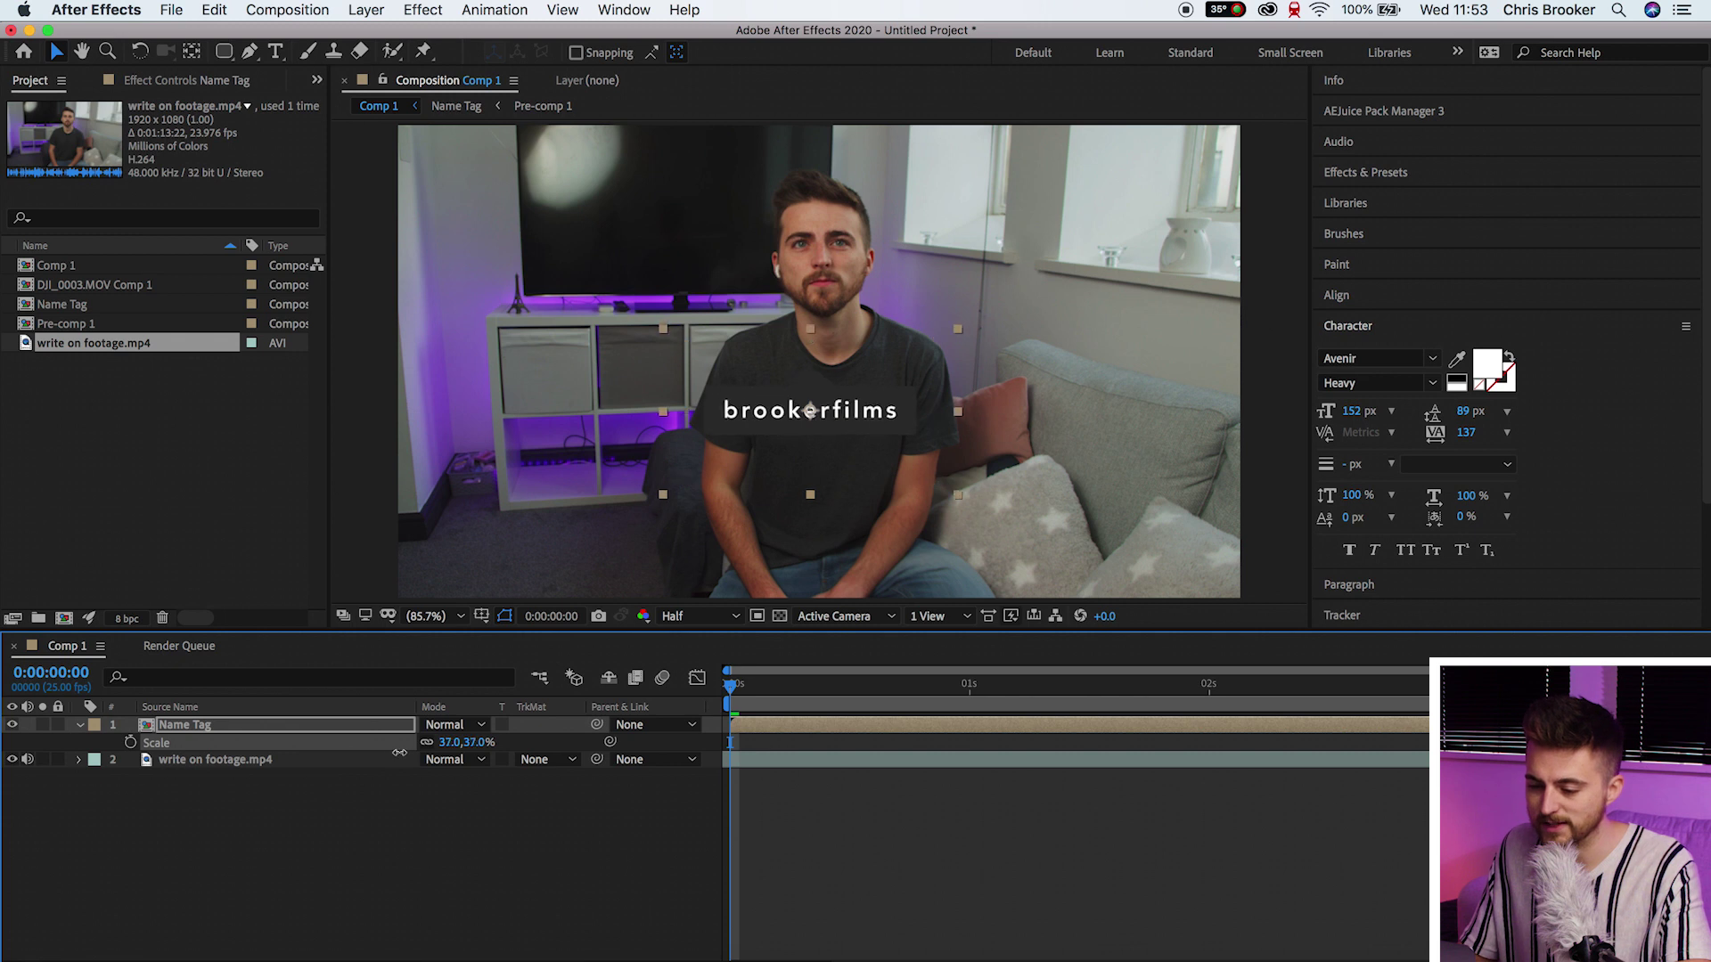
drag(886, 419, 905, 446)
drag(748, 695, 893, 702)
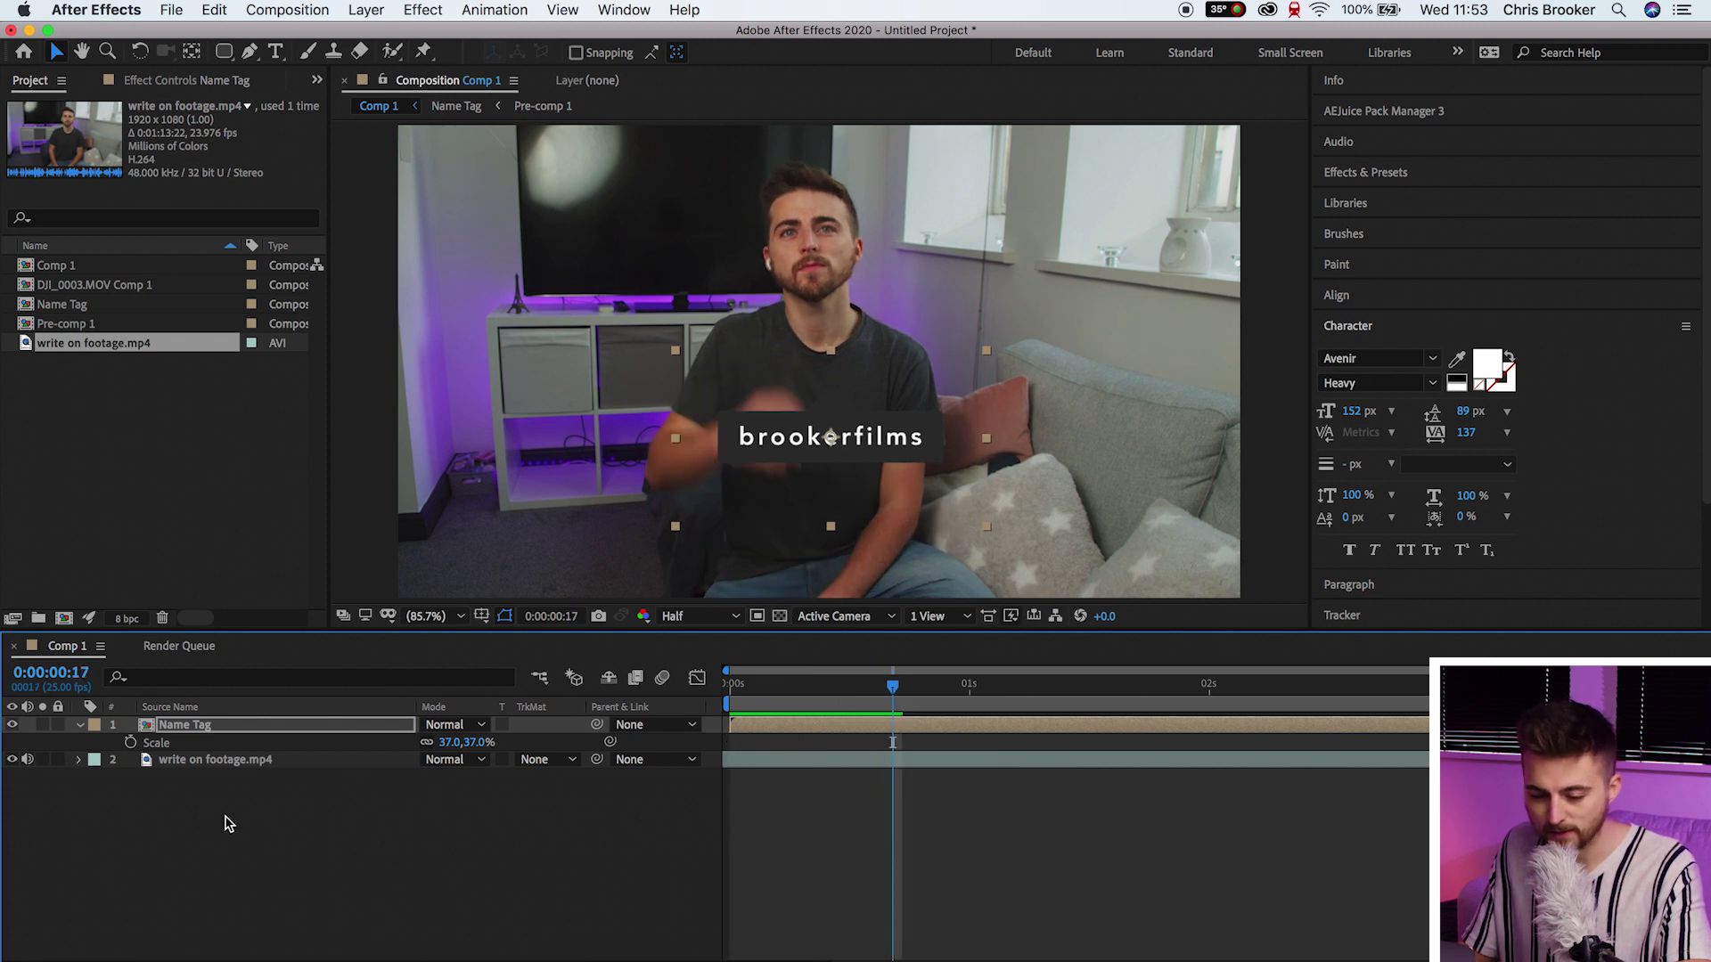
Keyframe Scale at 37% on frame 17 and 42% on frame 13.
click(131, 744)
click(928, 798)
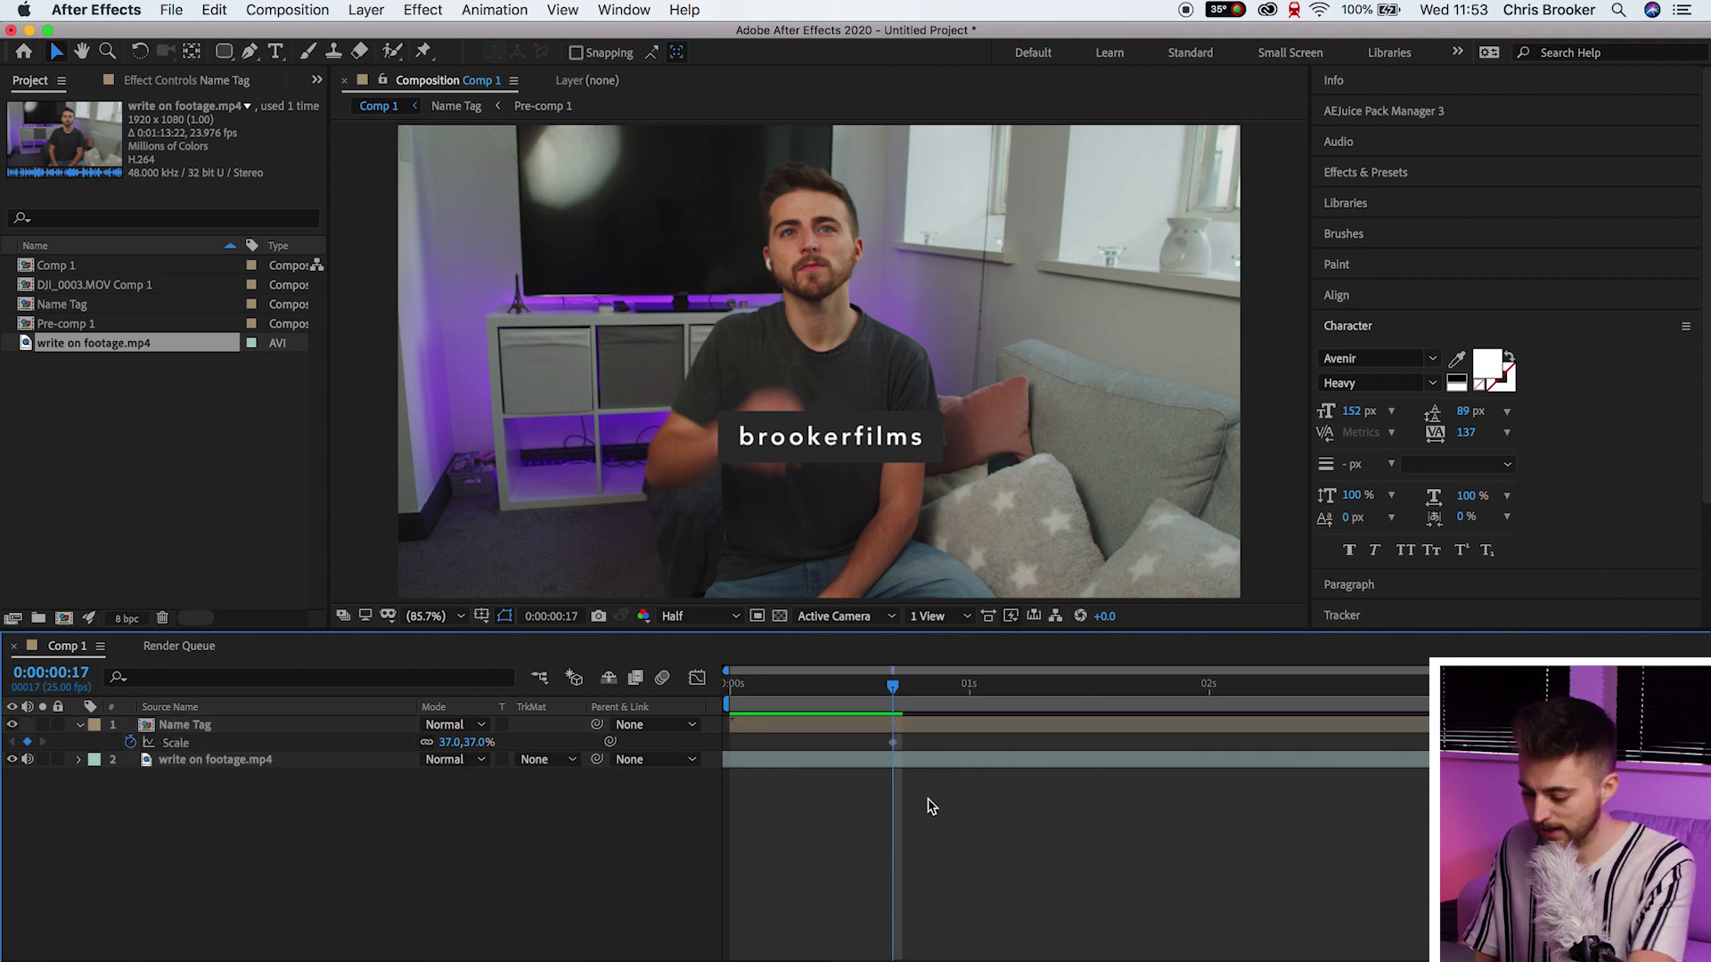
key(equal)
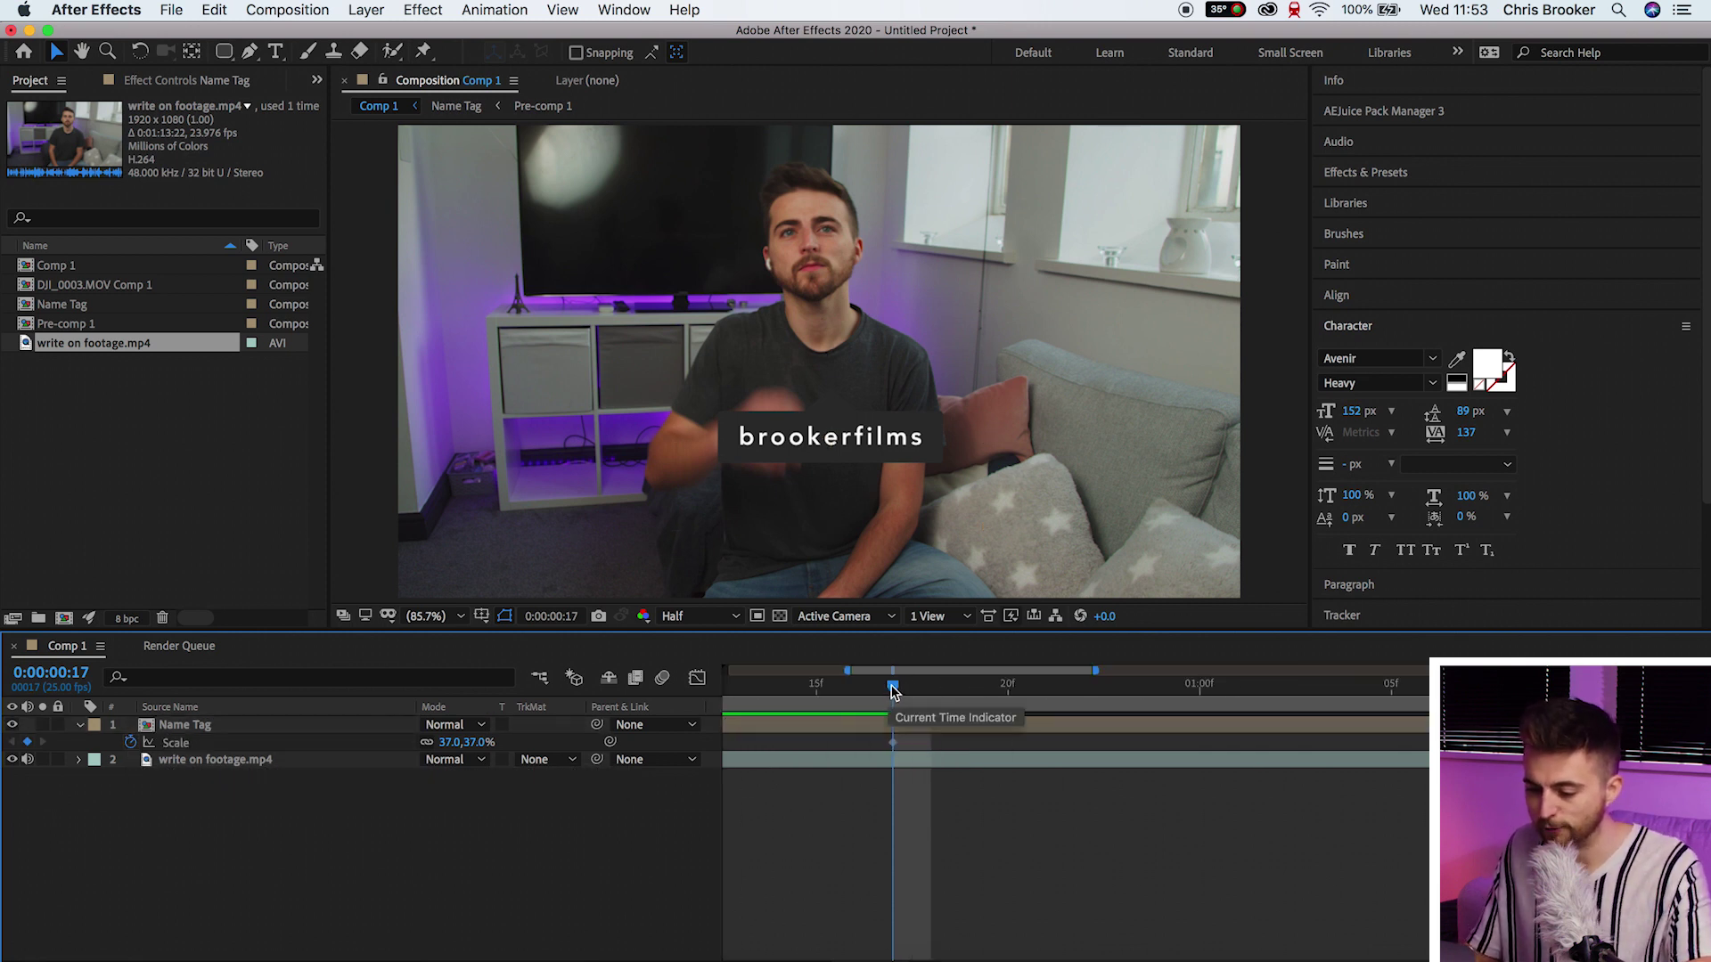
drag(873, 688, 749, 695)
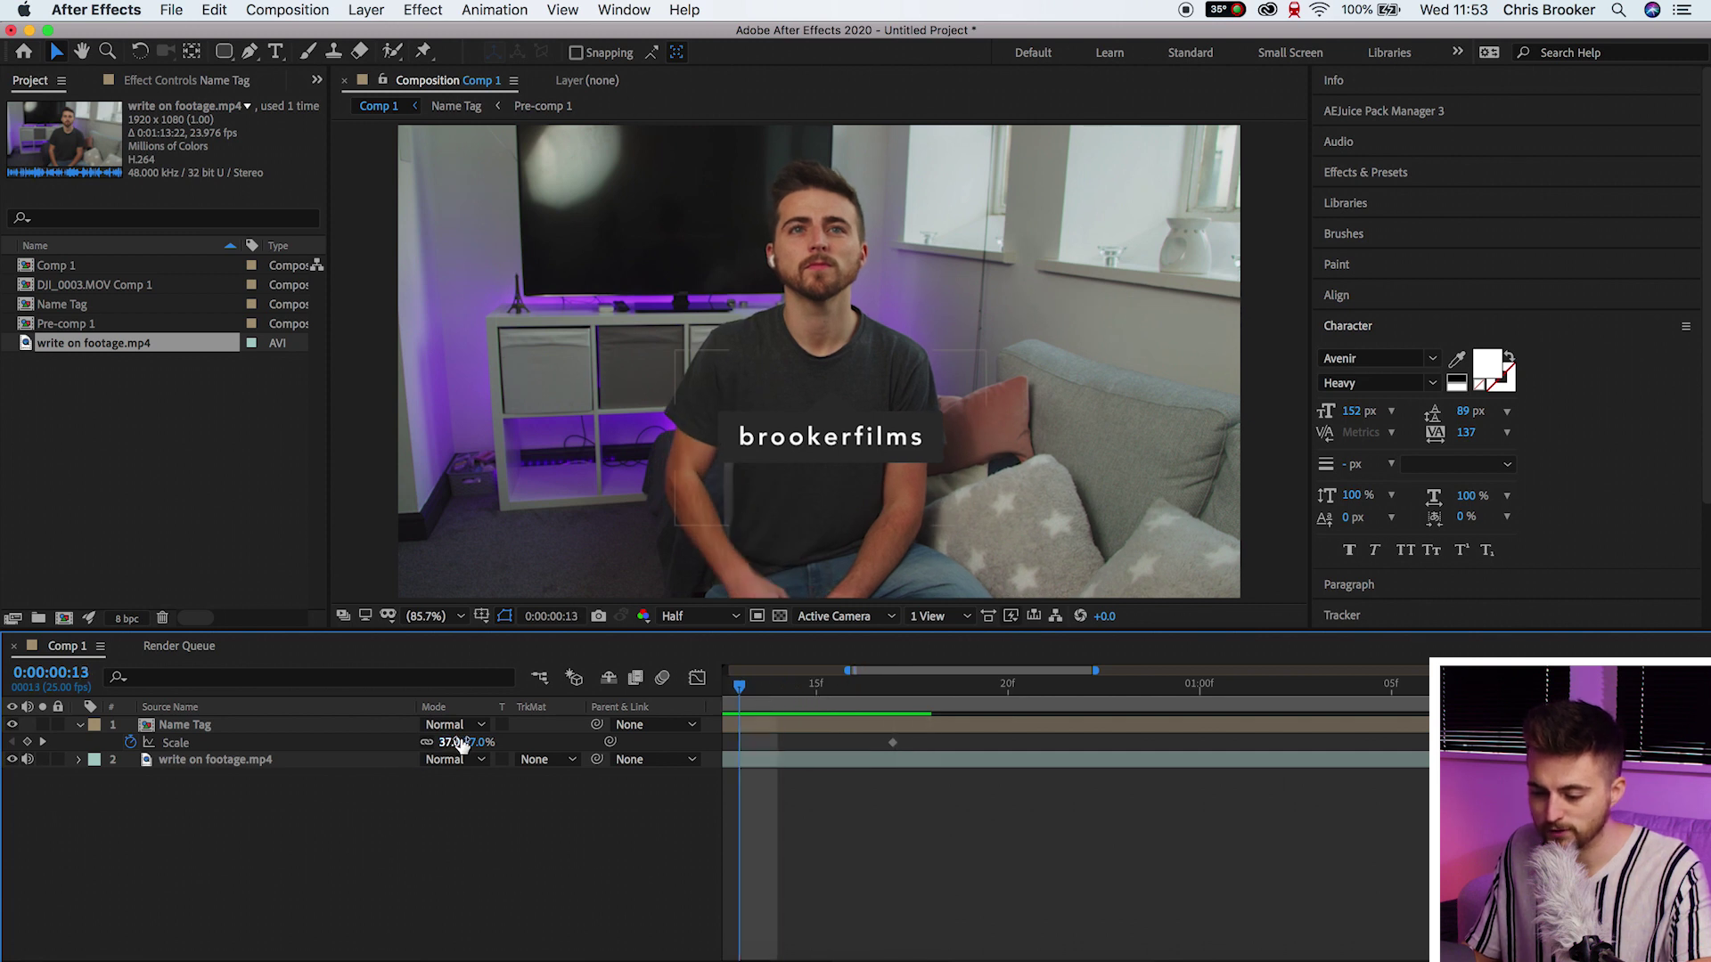
drag(444, 741, 456, 748)
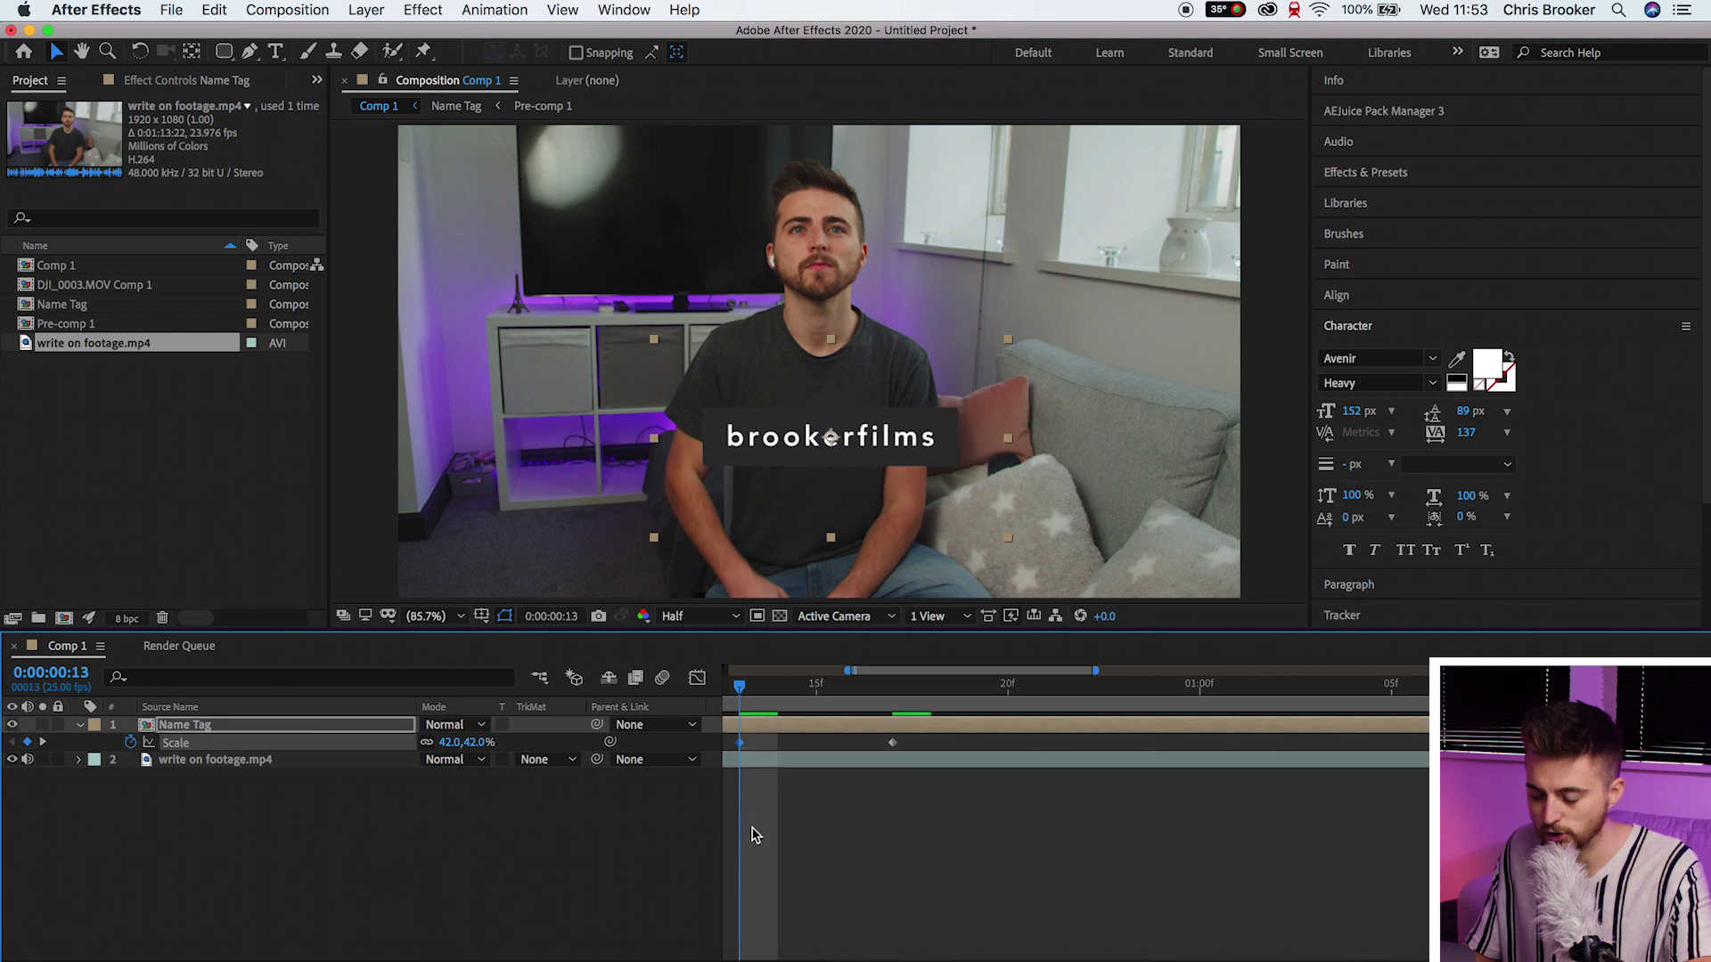
scroll(1062, 691, left, 5)
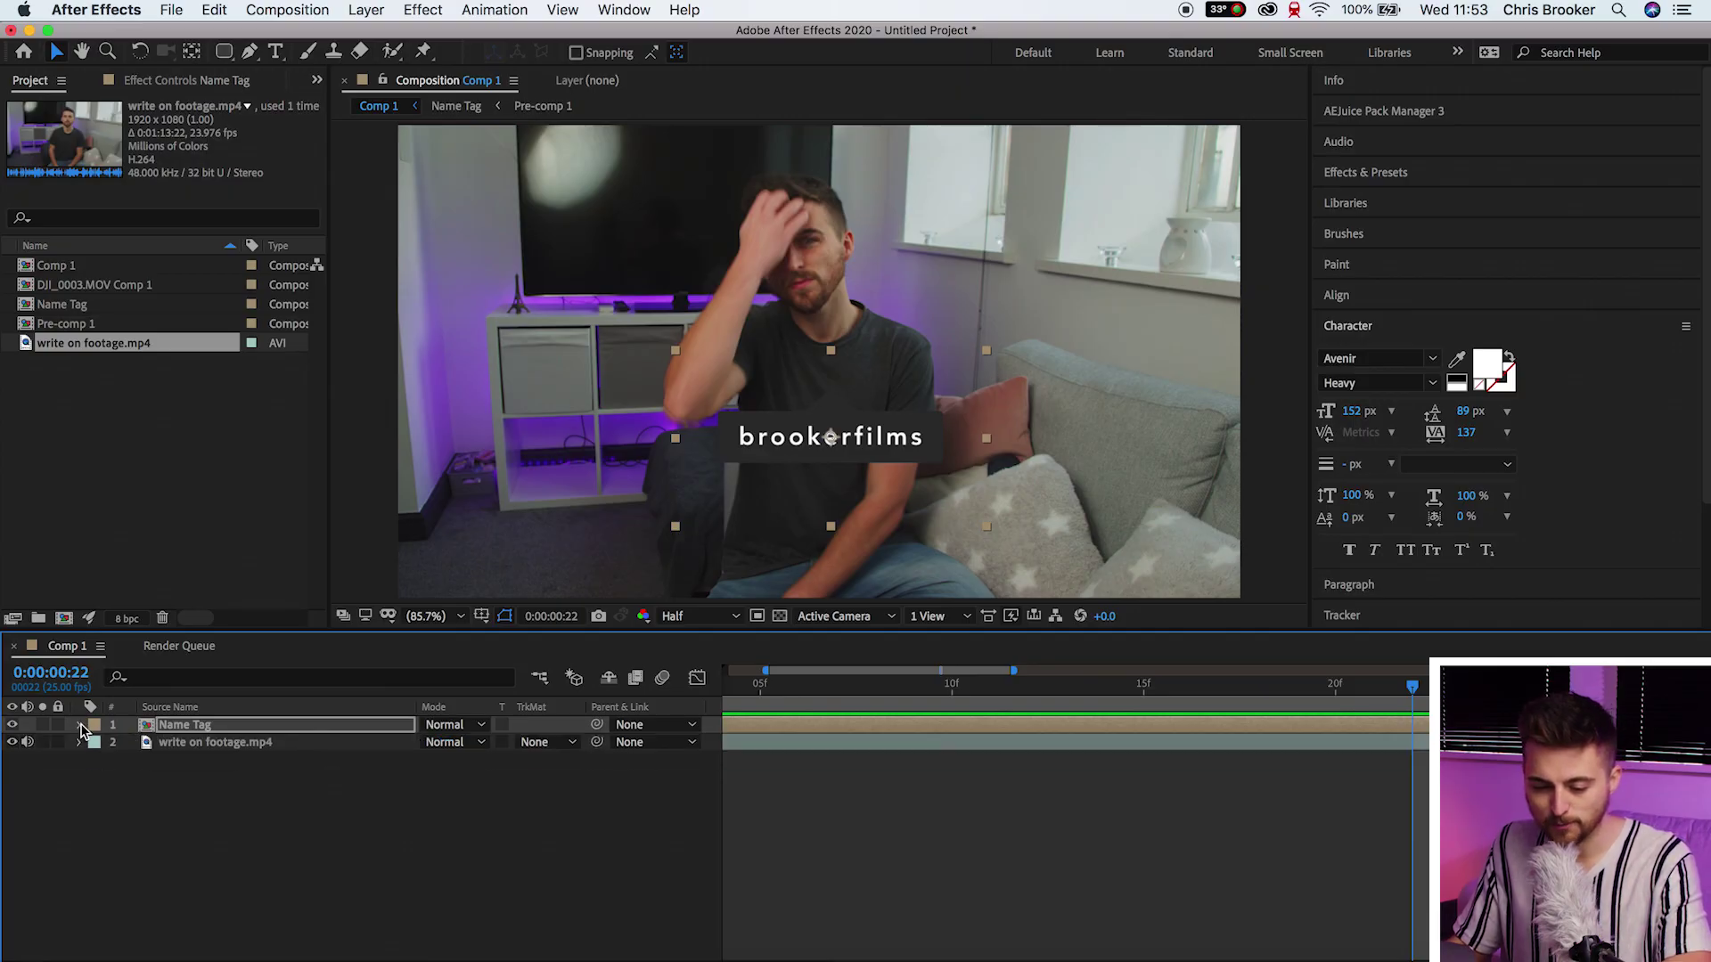
click(81, 724)
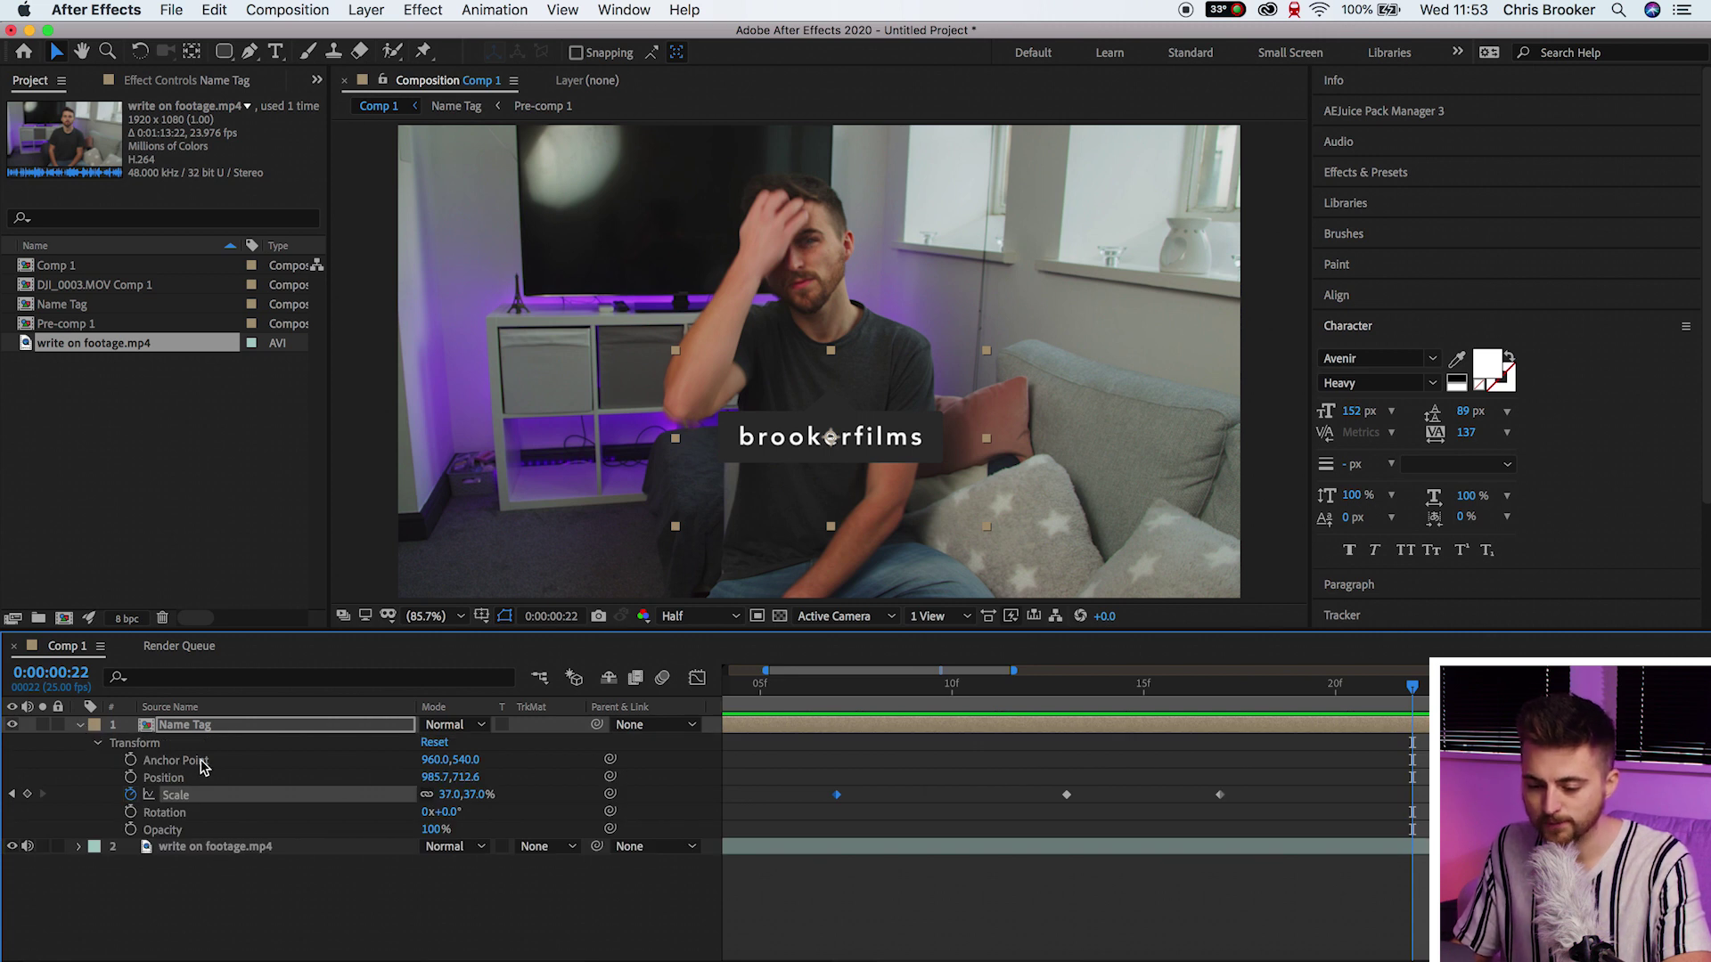
Move the Name Tag's anchor point to 960, 259 at the tag's top.
click(316, 760)
scroll(824, 456, up, 2)
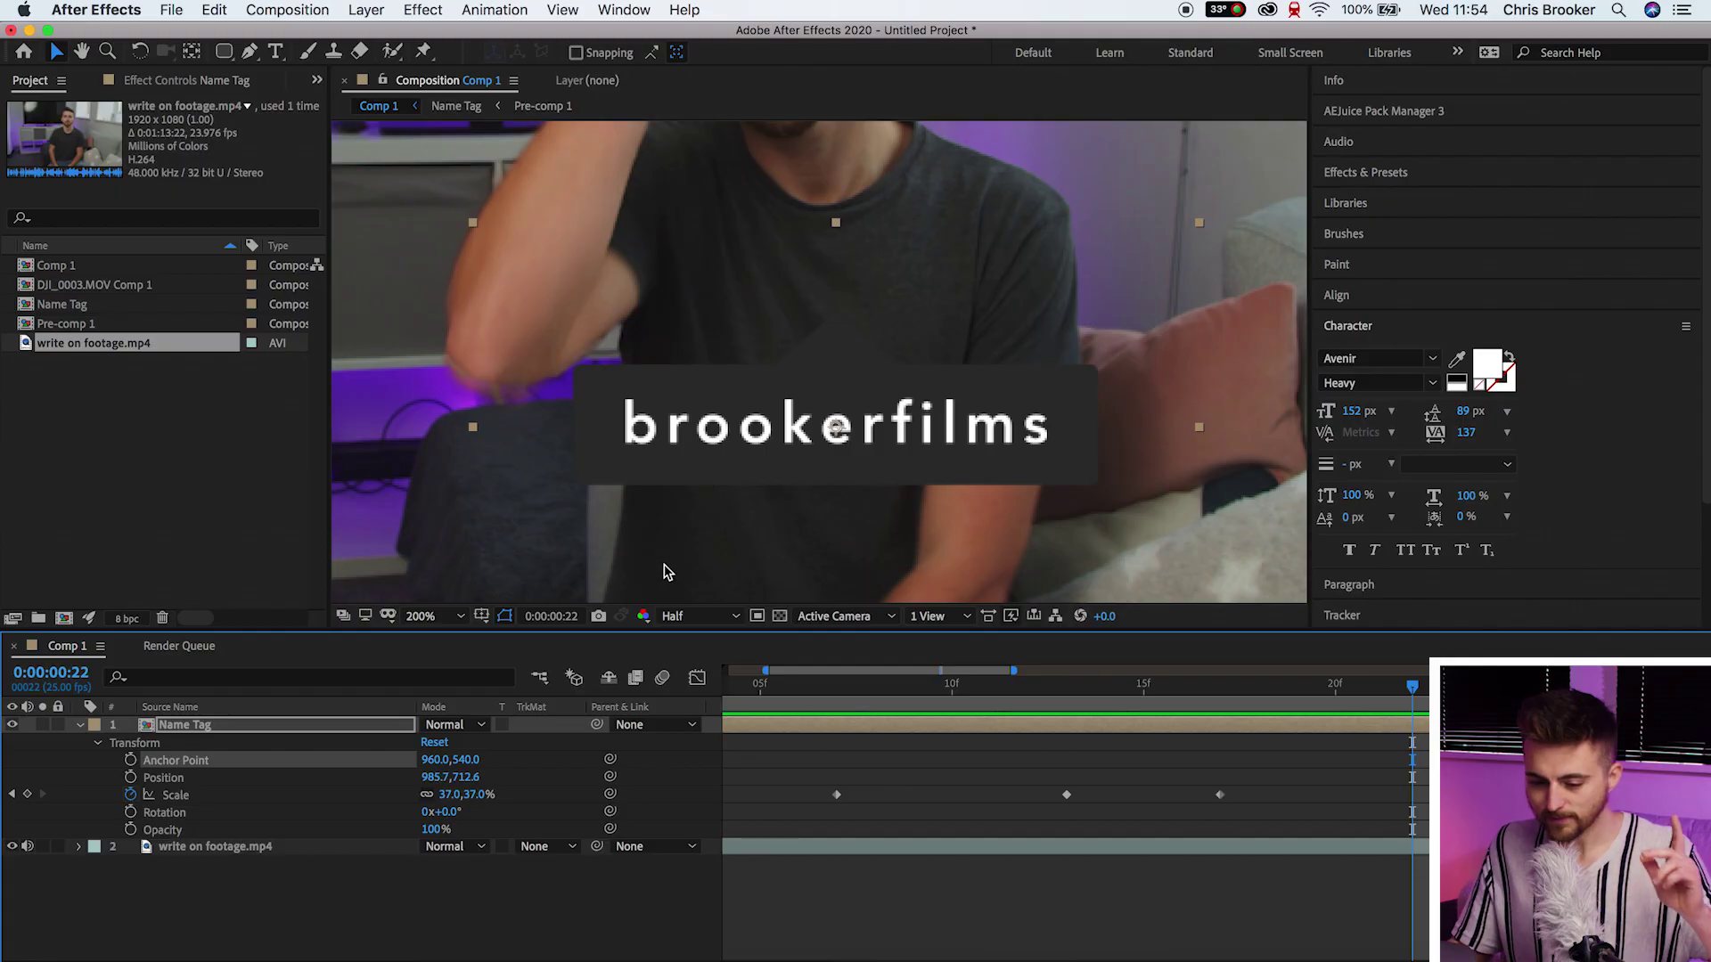
drag(466, 759, 115, 826)
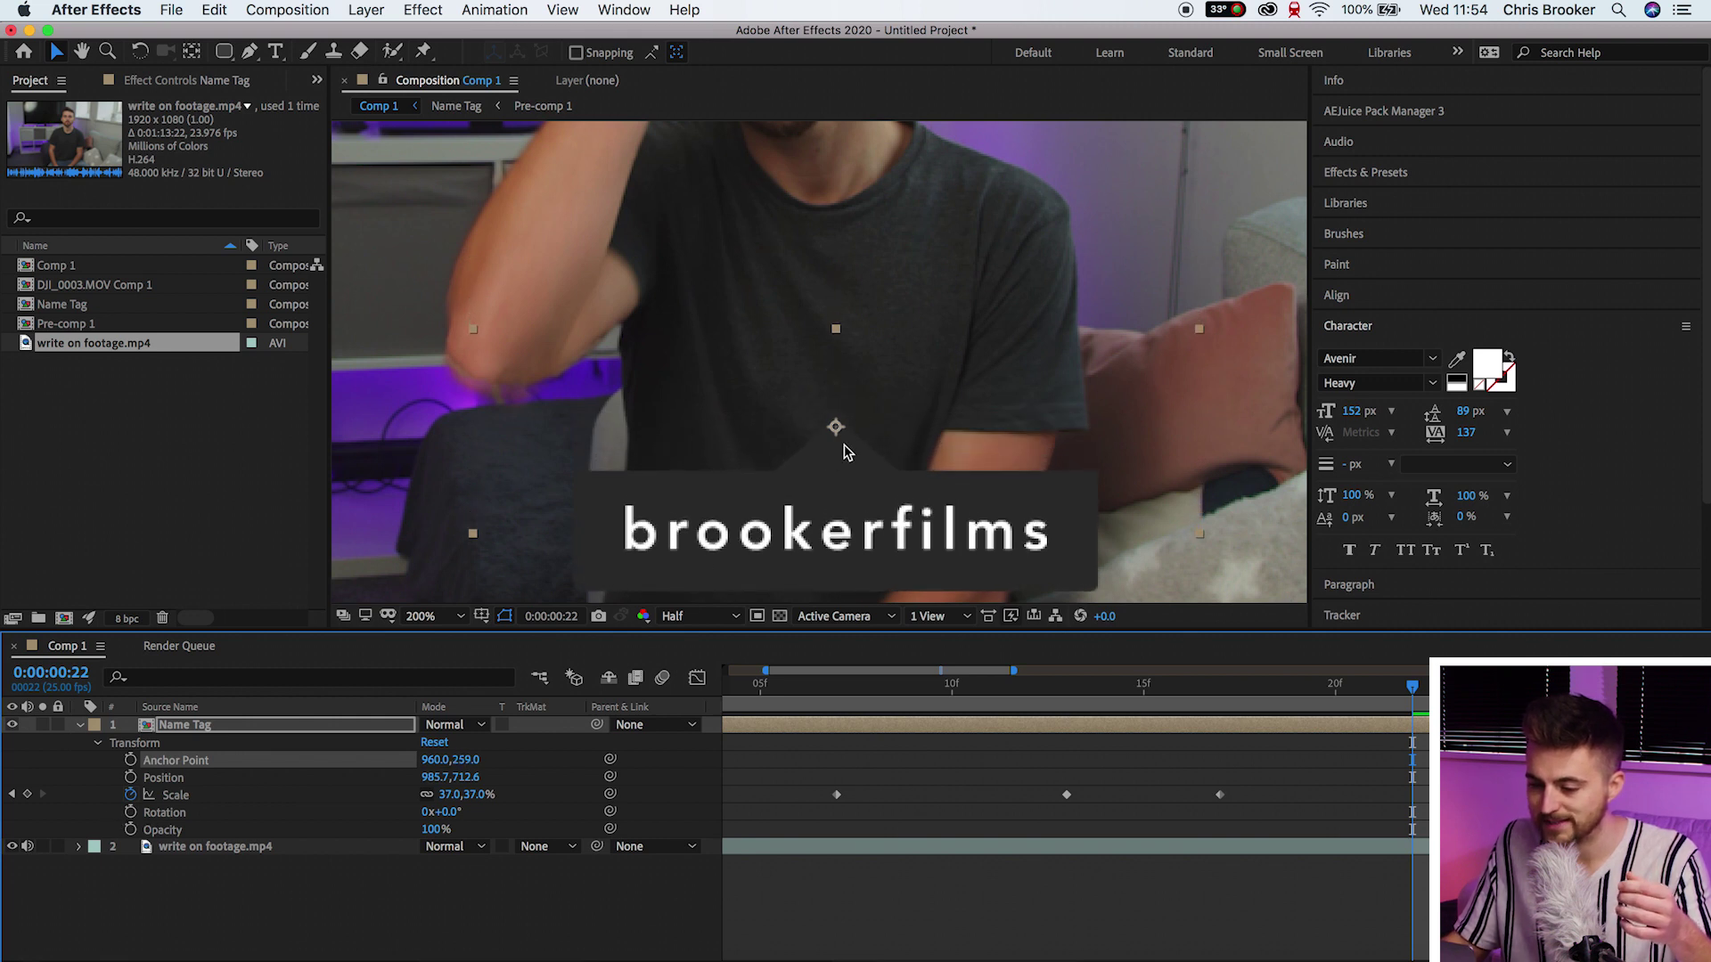
Preview the pop-in from frame 8 and show the whole composition in the timeline.
drag(1334, 701, 882, 675)
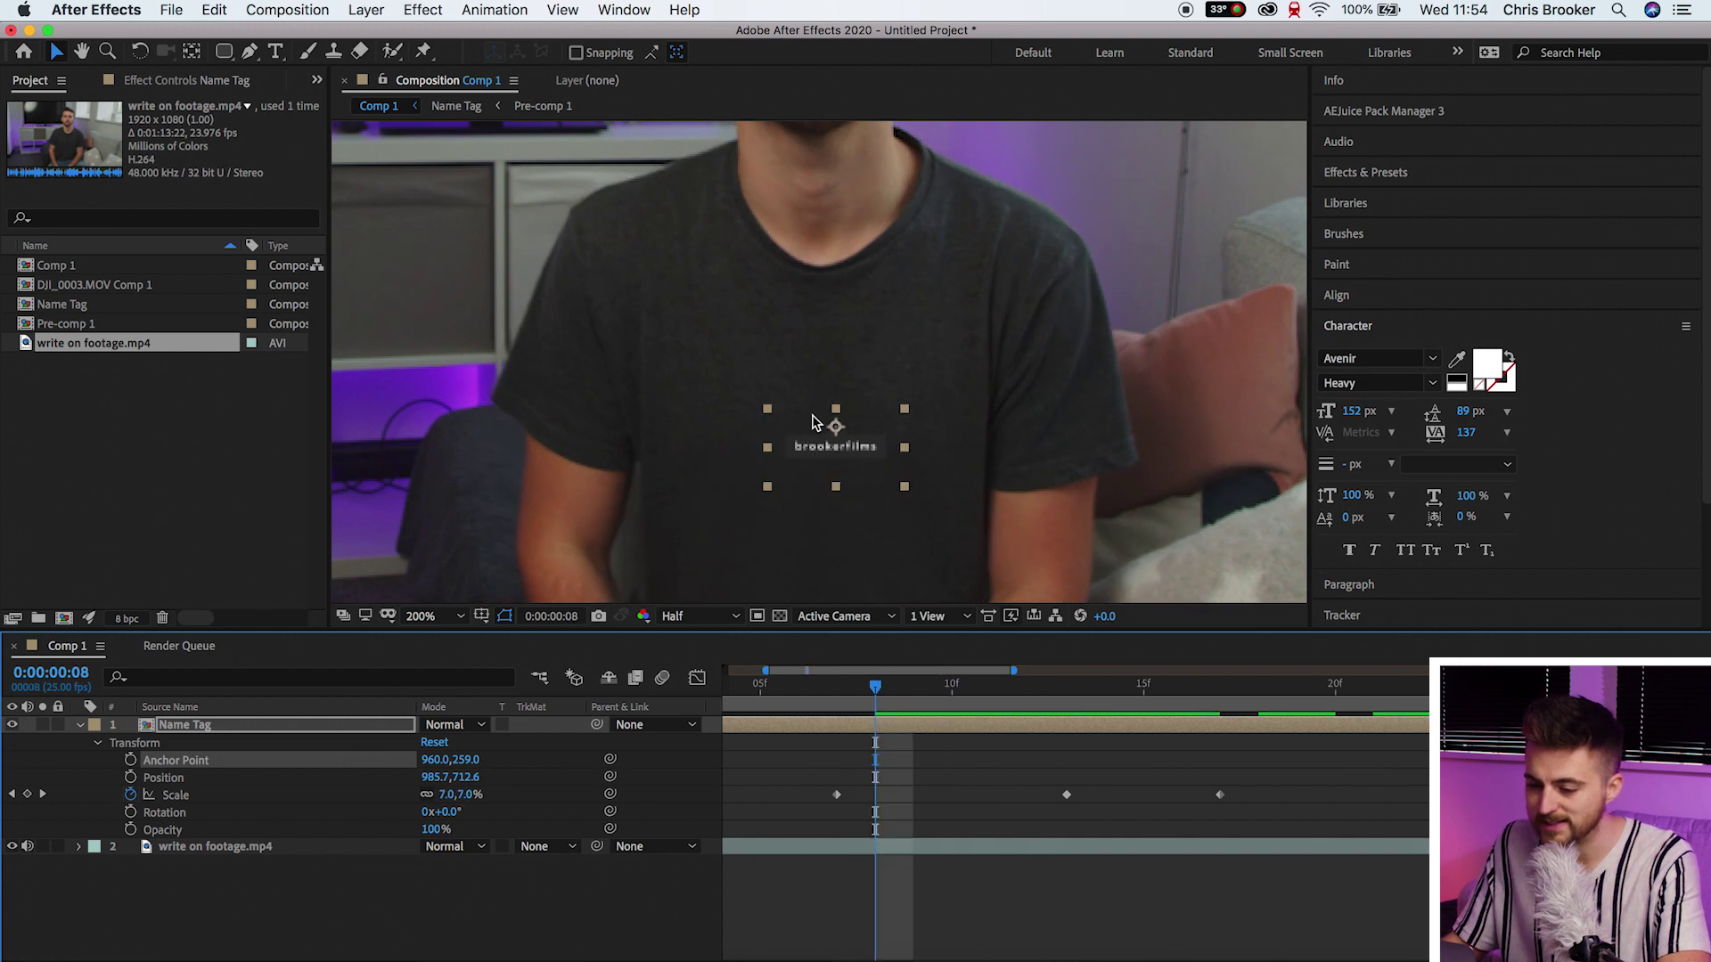
key(space)
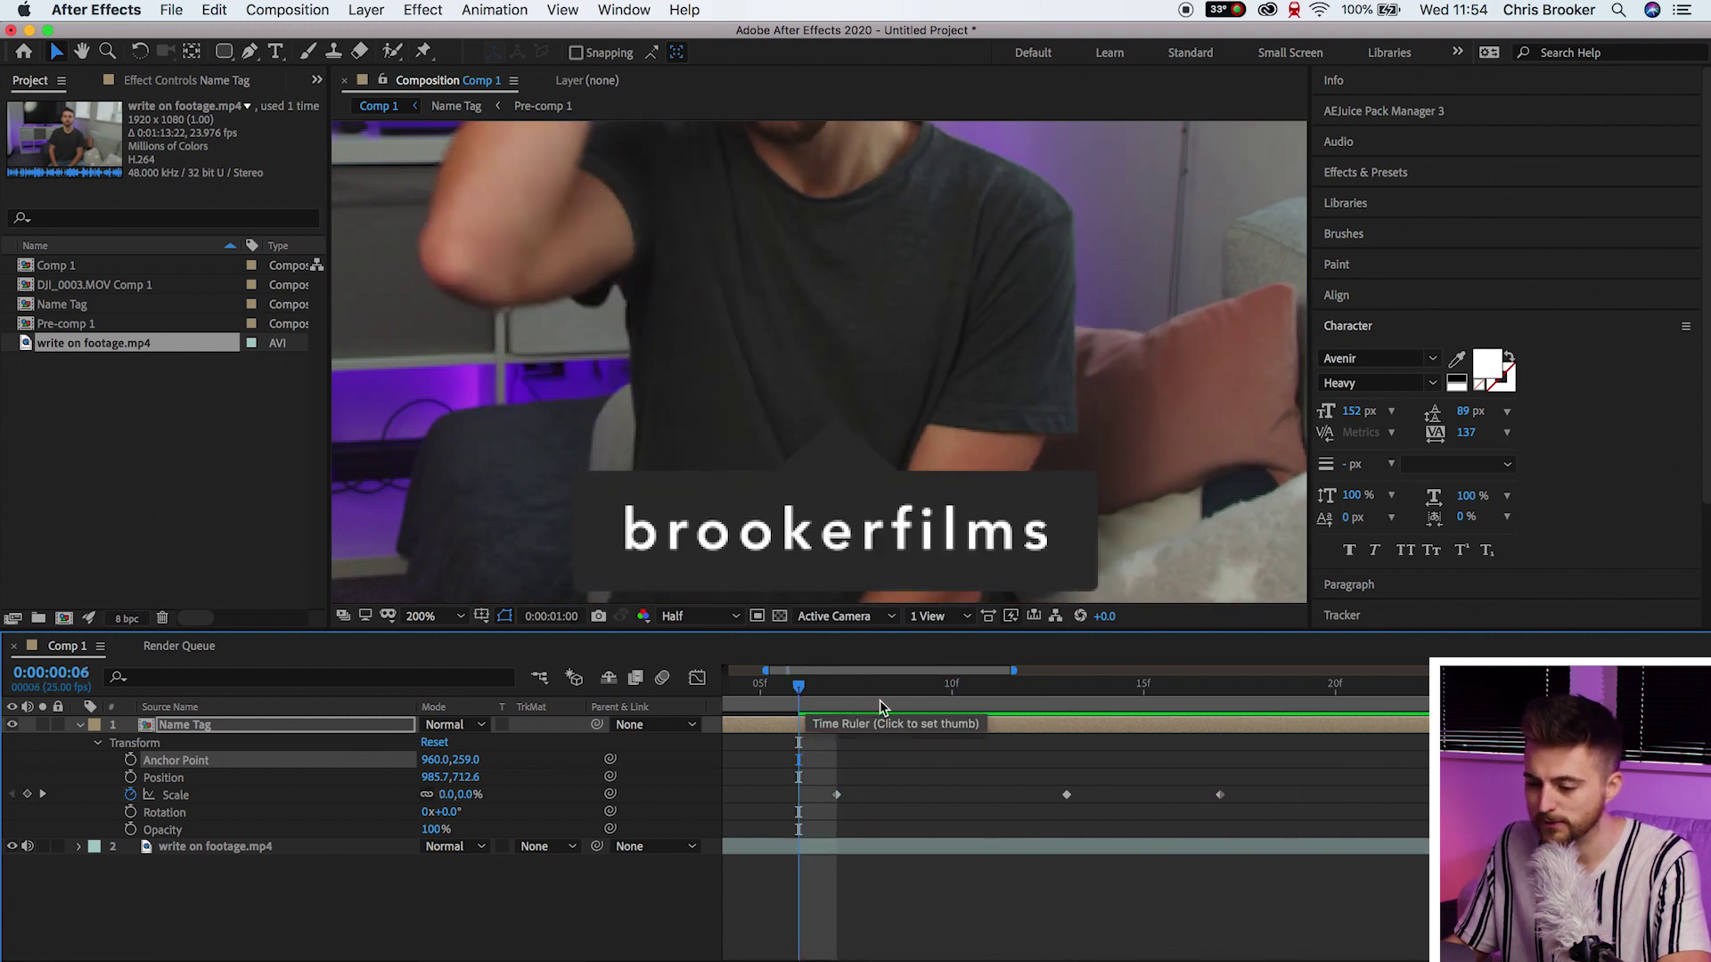
key(shift+slash)
key(semicolon)
Play the pop-in animation from the start of the composition.
key(Home)
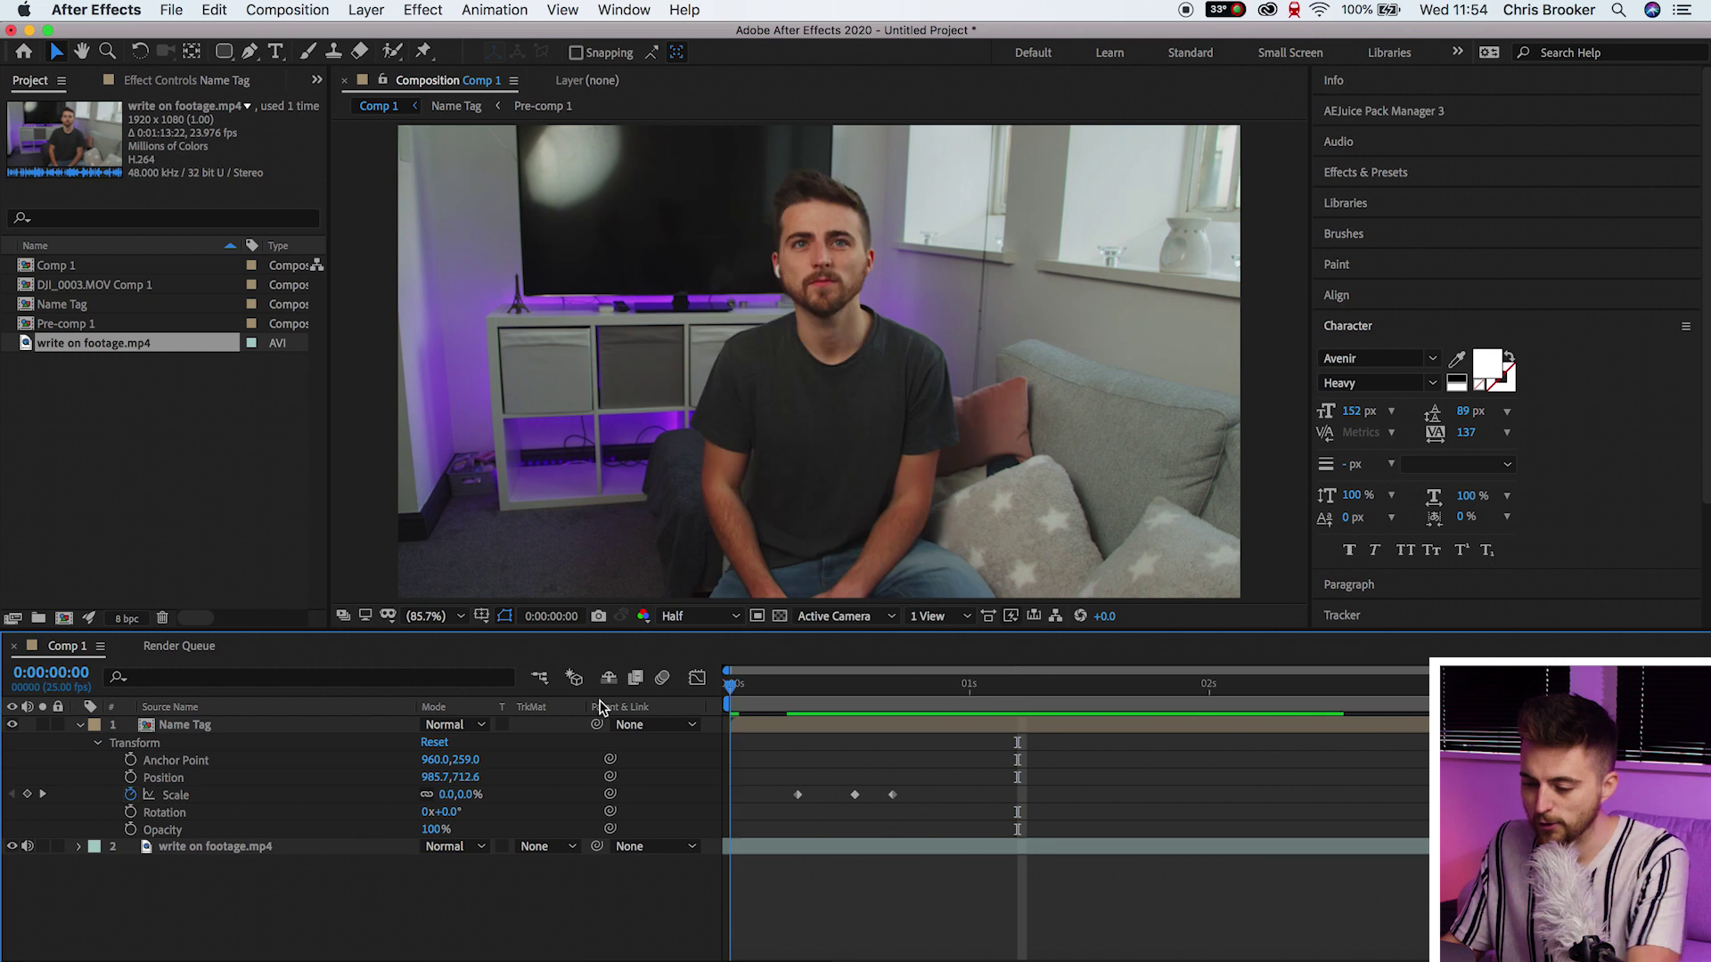
key(space)
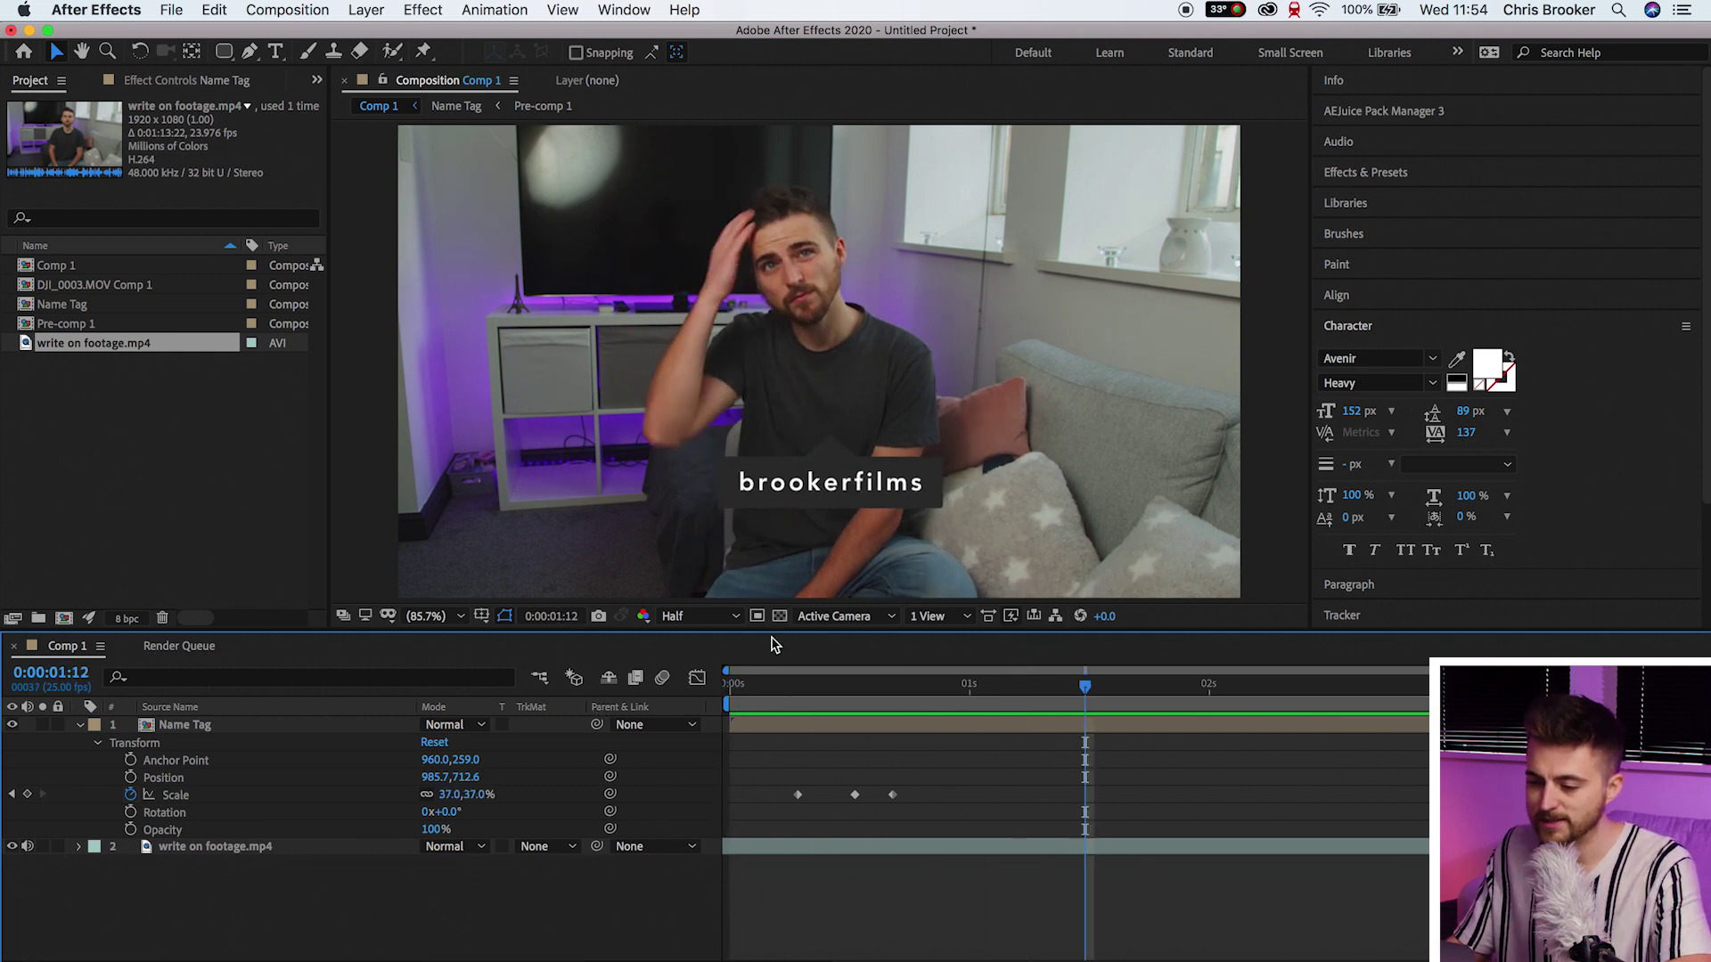
key(space)
key(space)
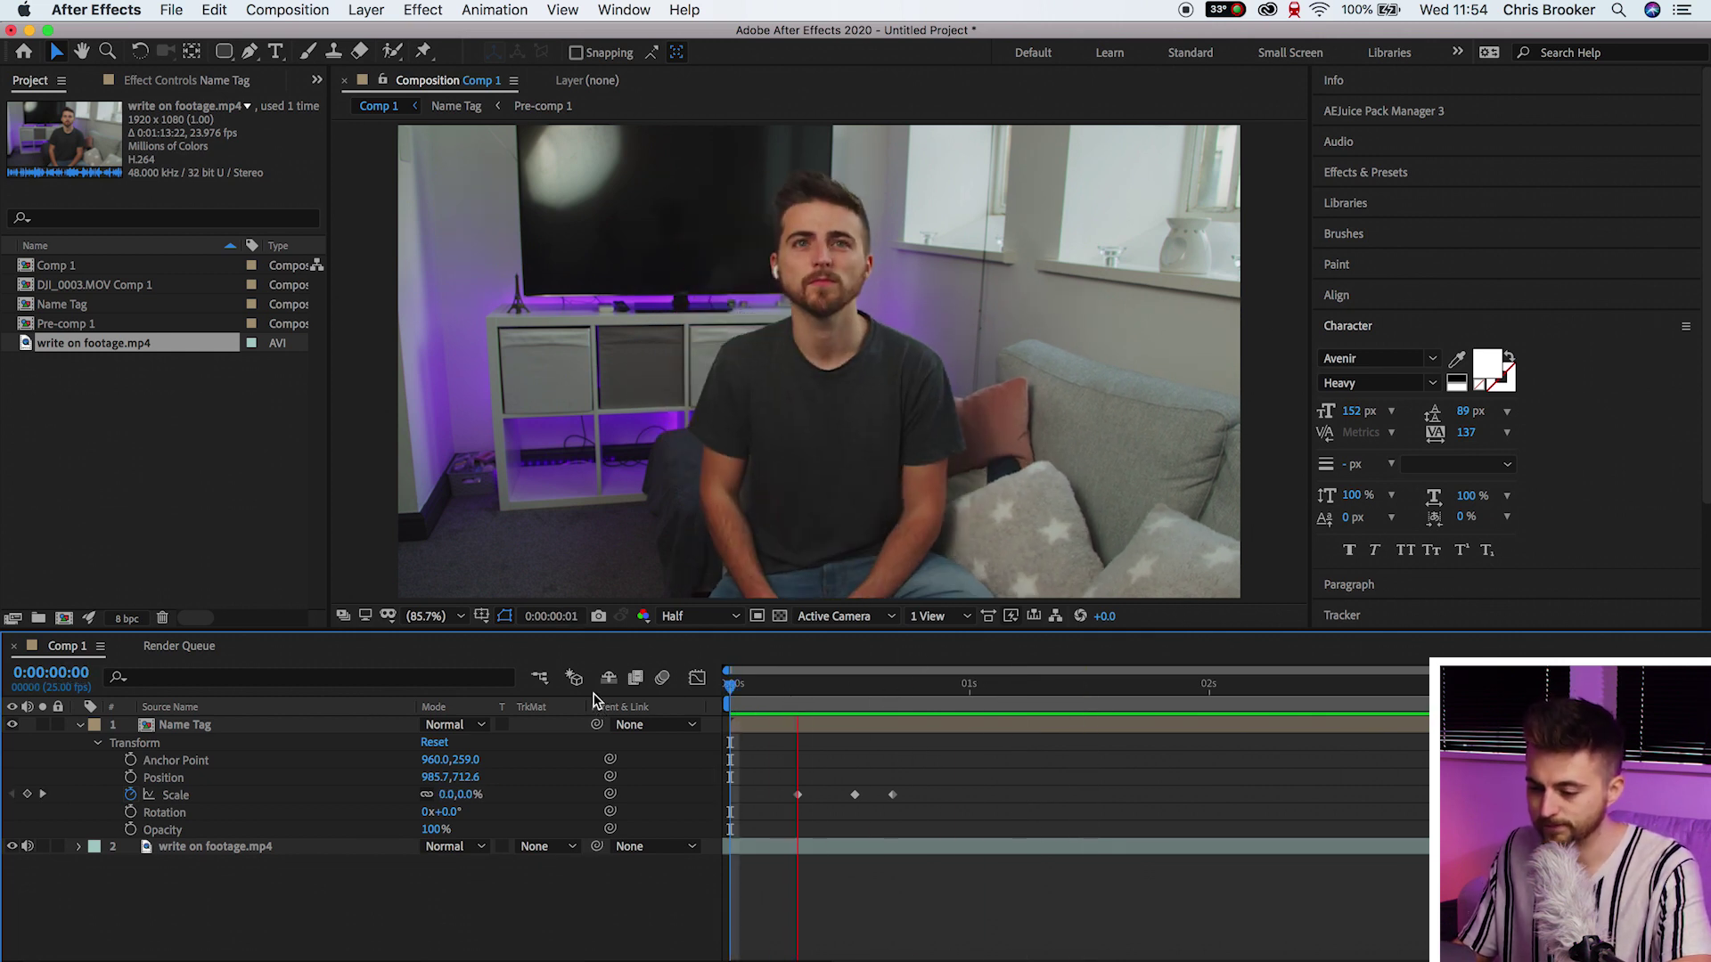
key(space)
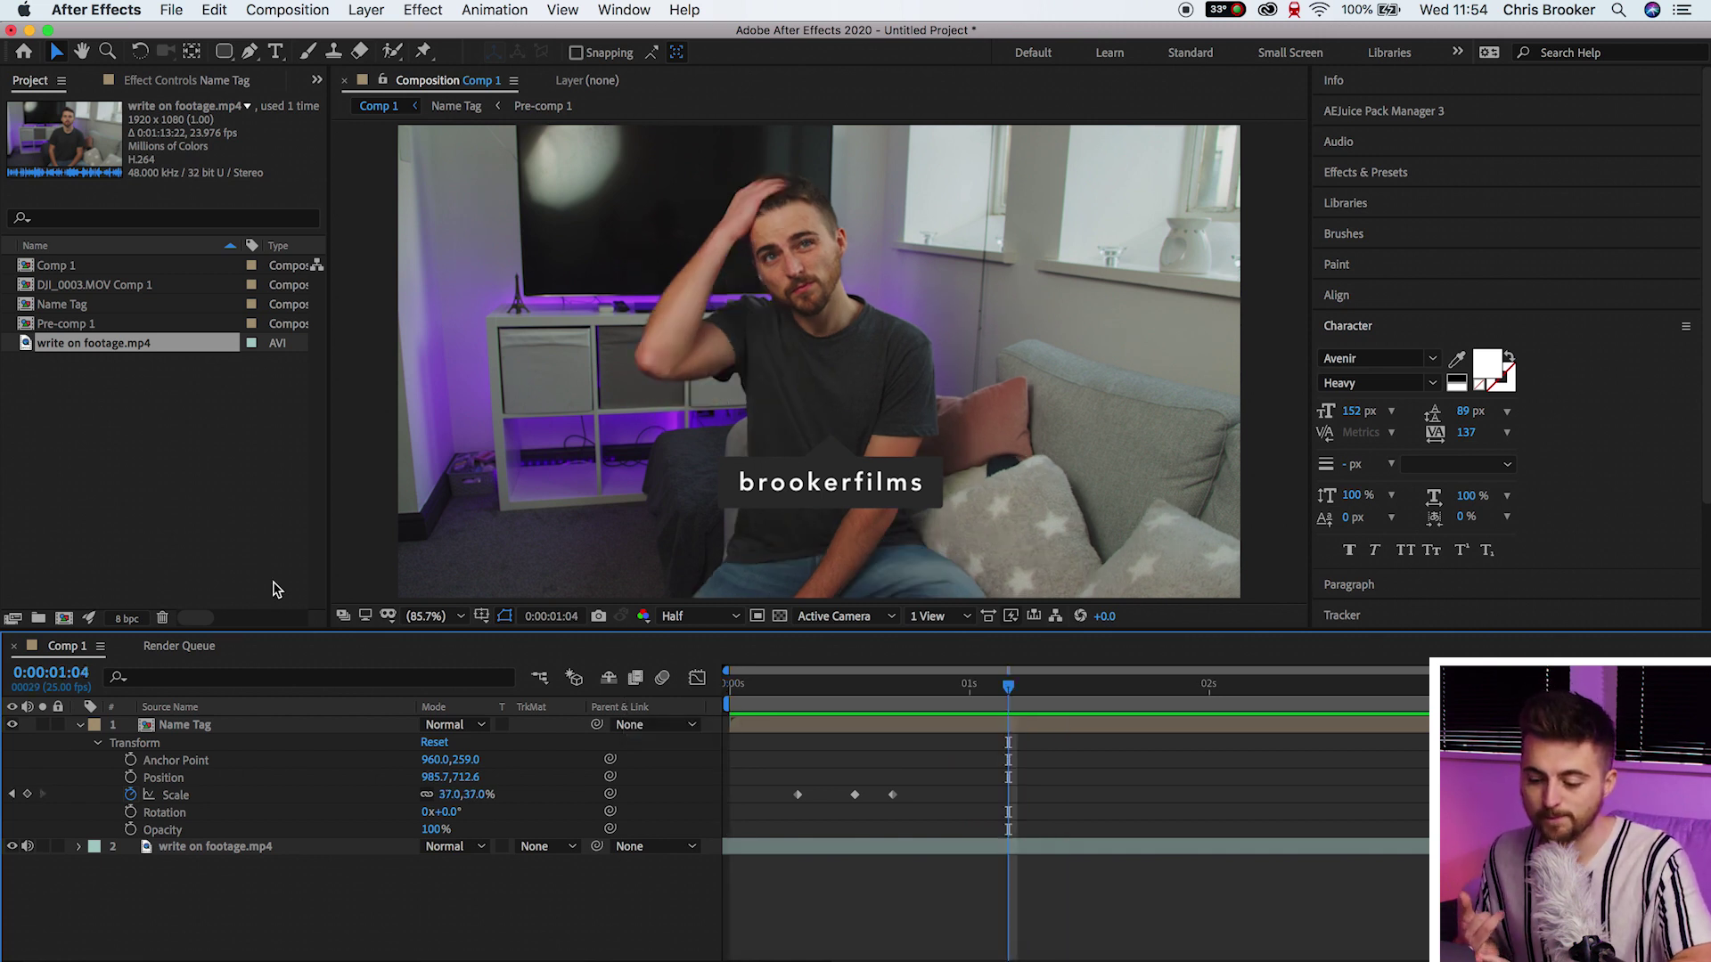
Apply Easy Ease to all three Scale keyframes and preview the smoother pop-in.
drag(775, 772, 932, 811)
right_click(891, 794)
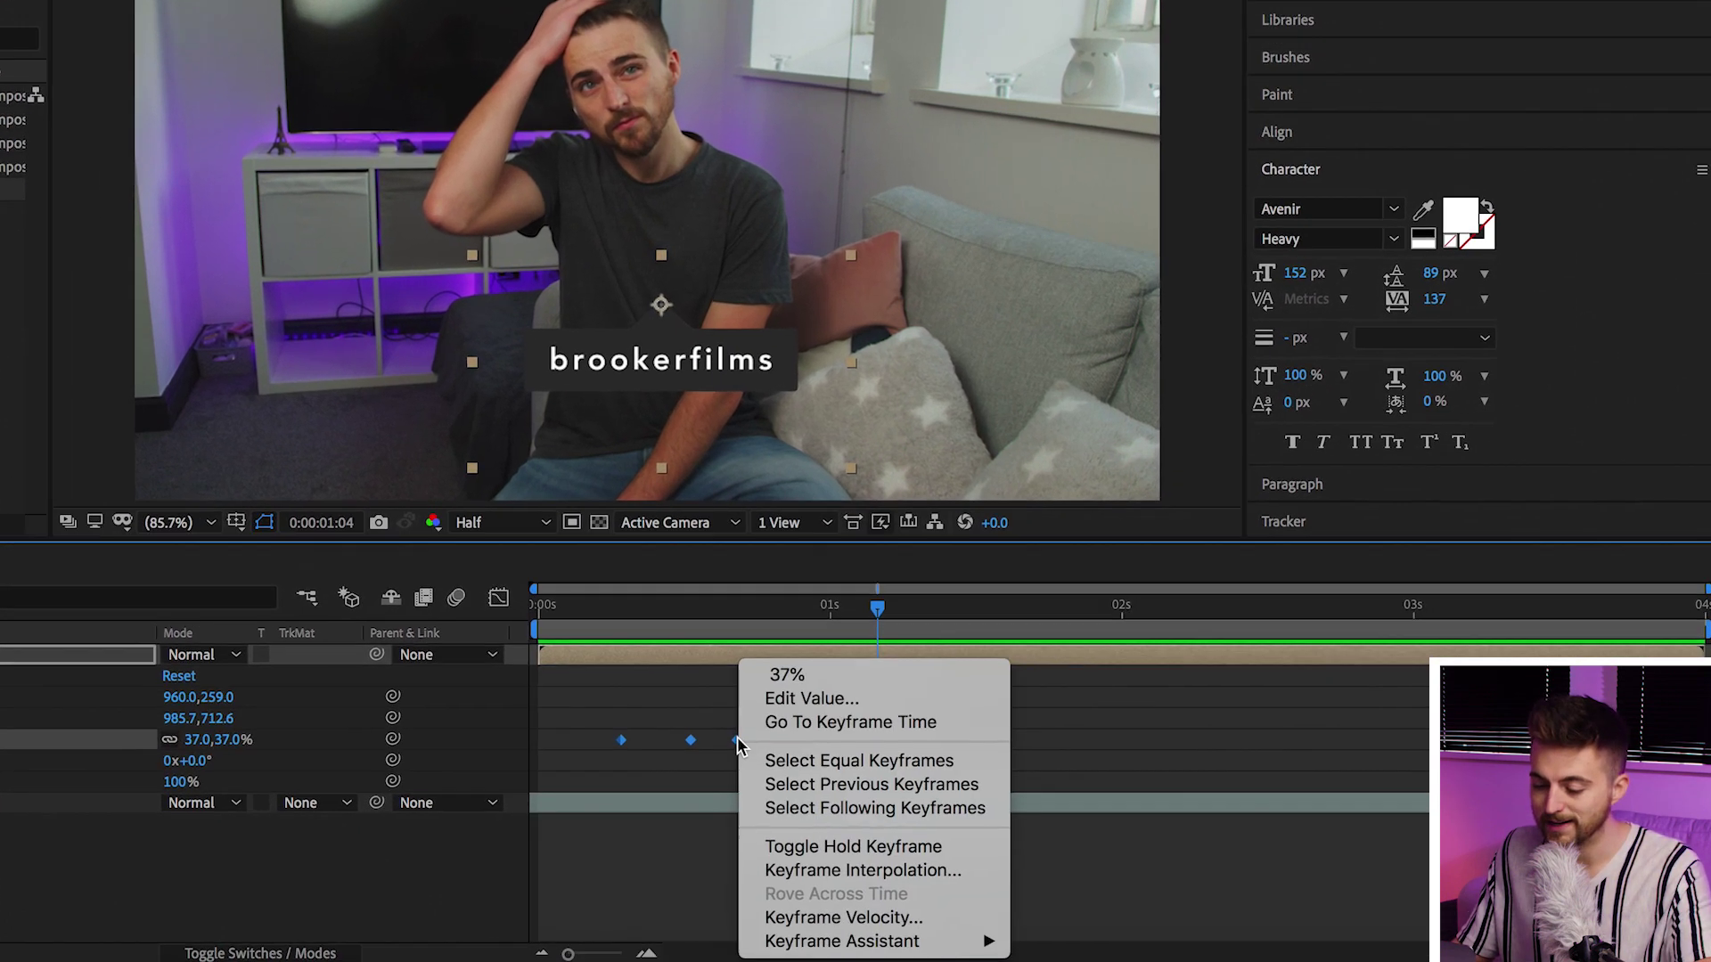
mouse_move(1040, 956)
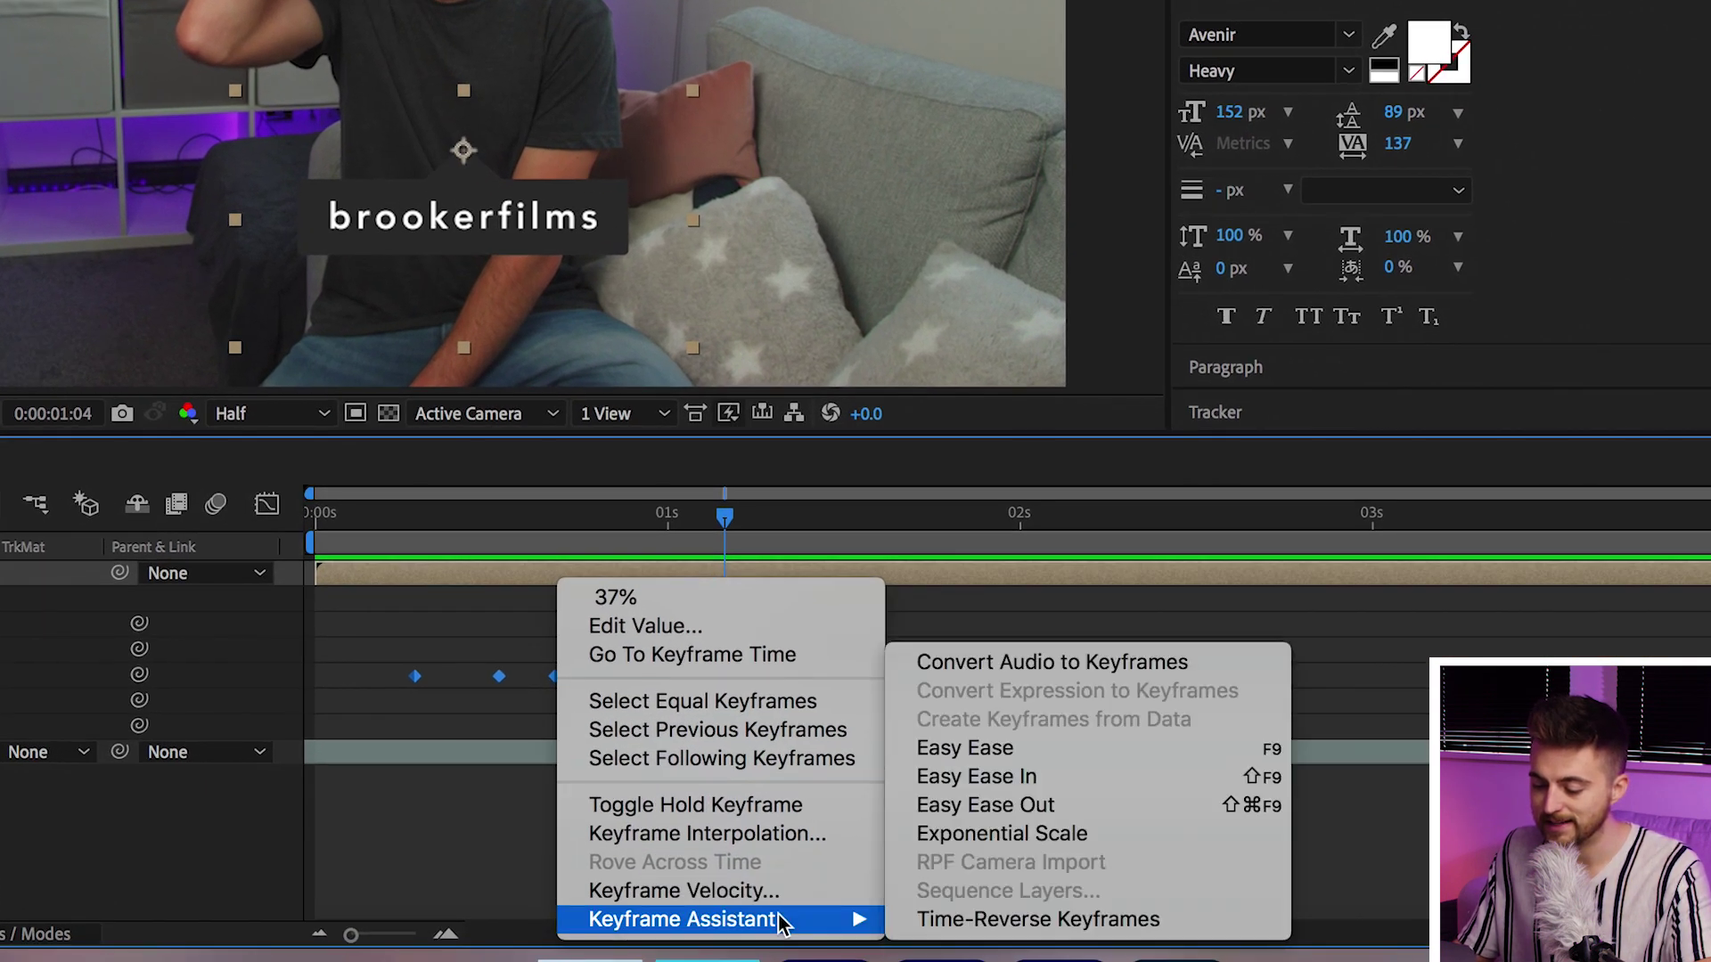
click(980, 748)
drag(670, 516, 287, 541)
key(space)
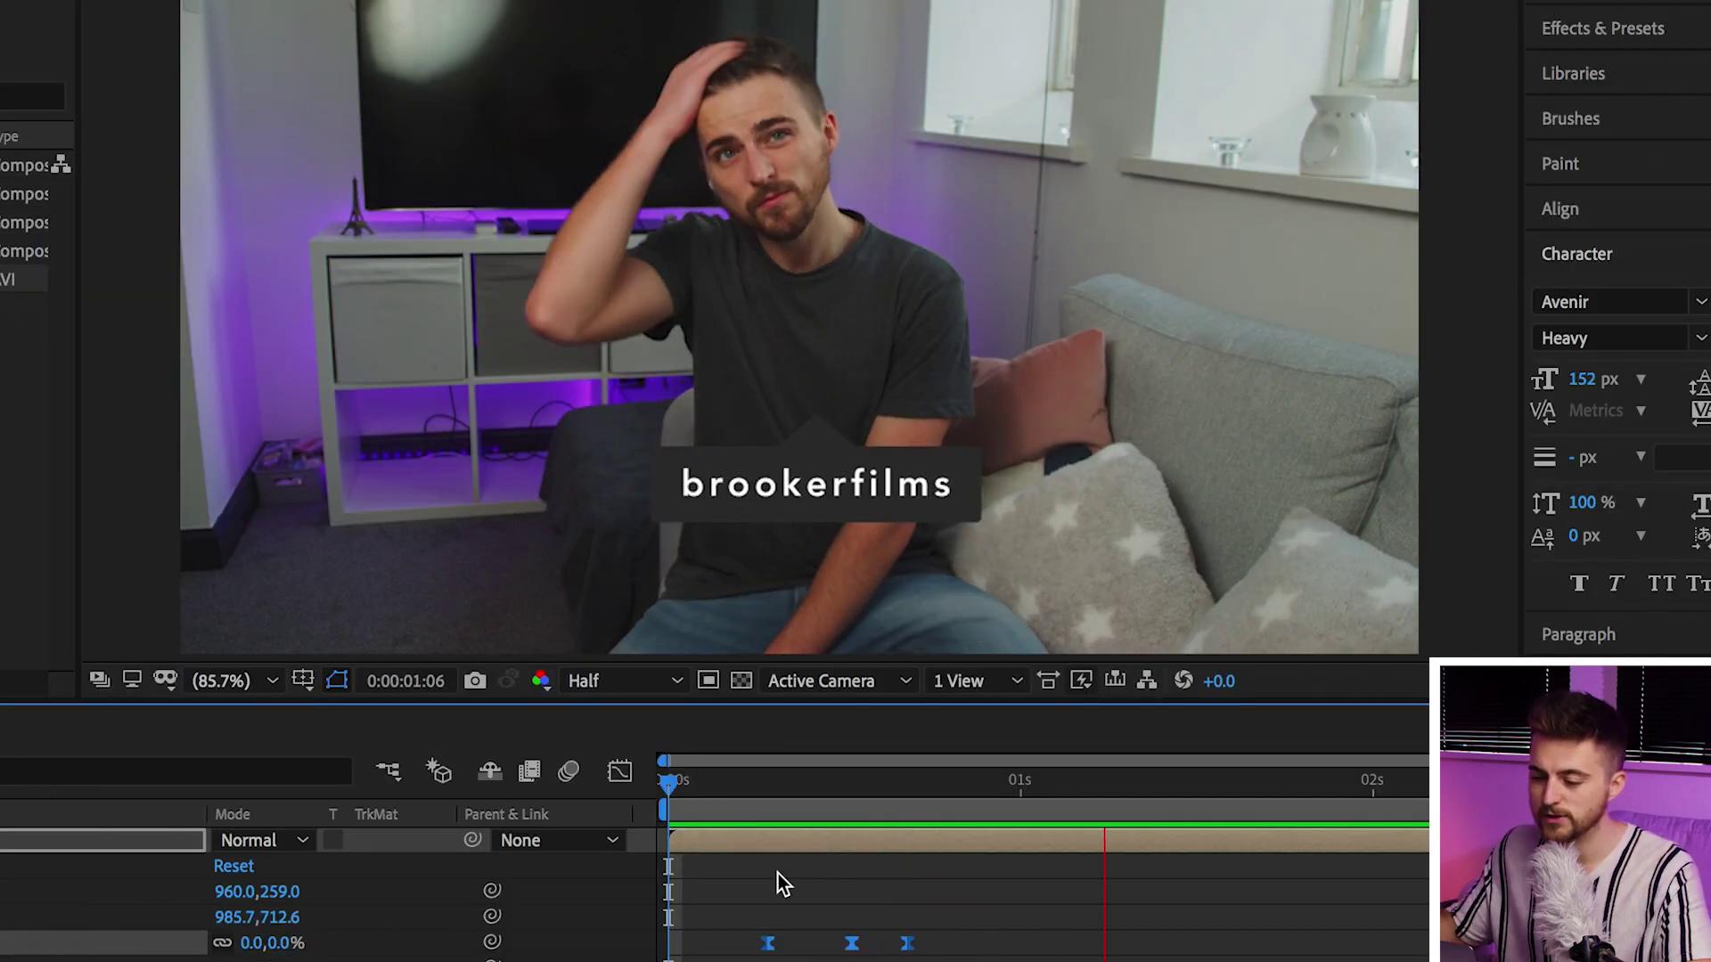
click(749, 797)
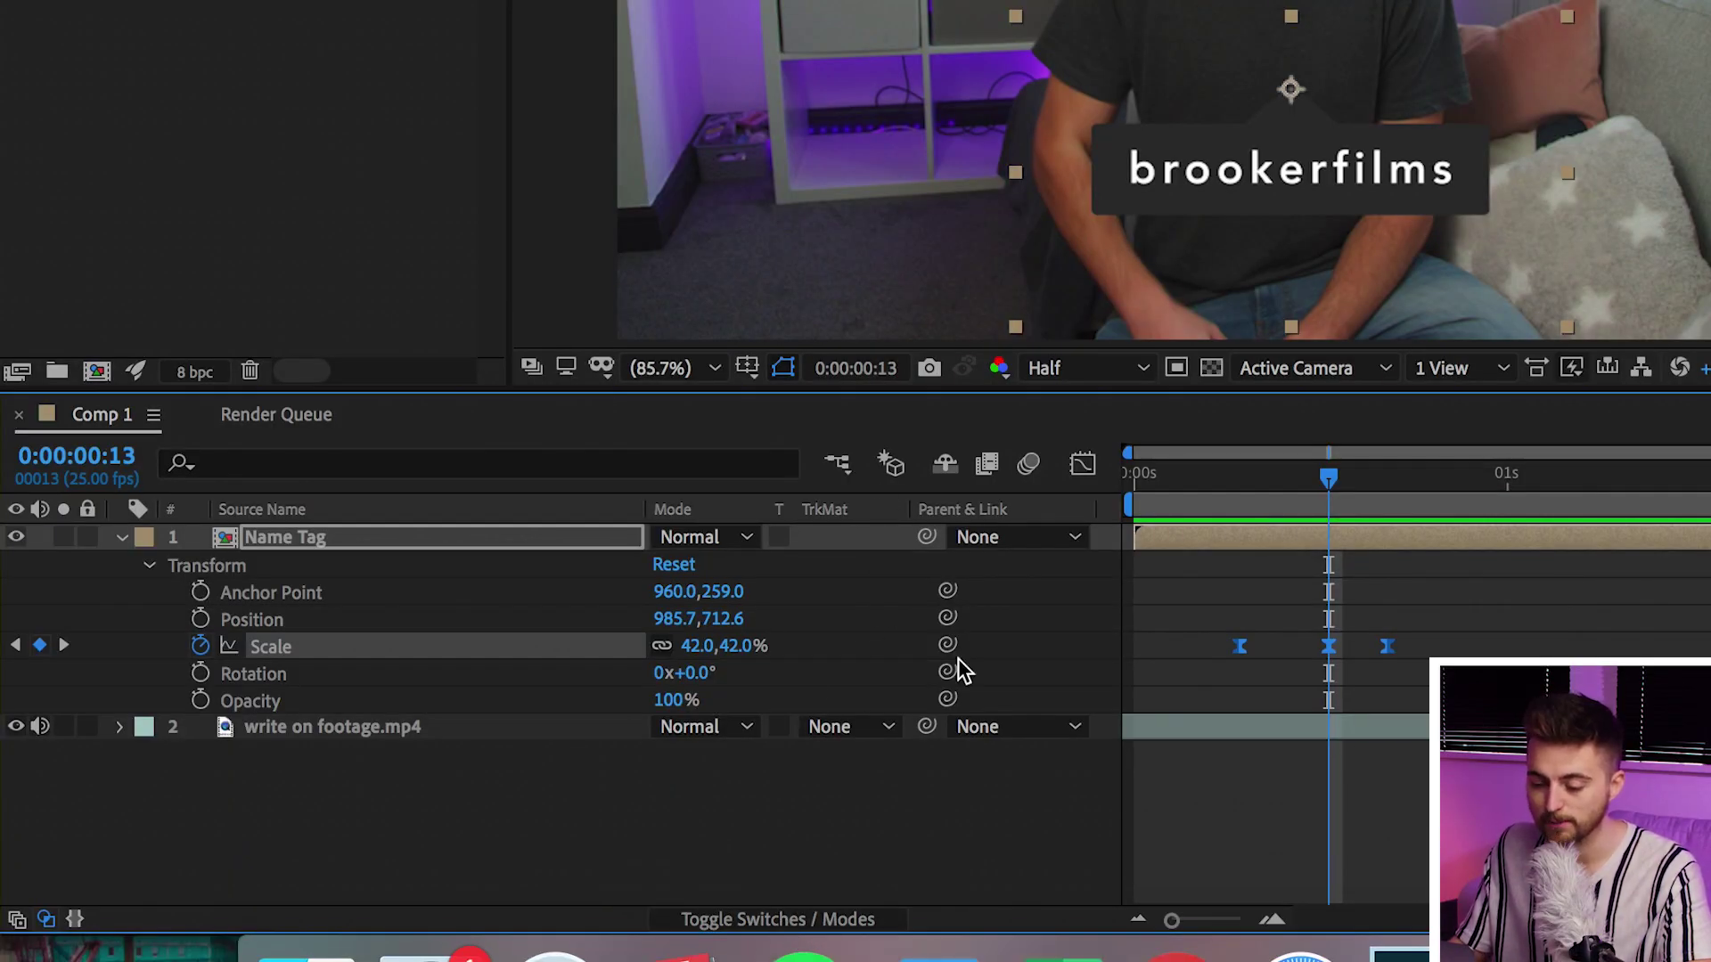
click(846, 920)
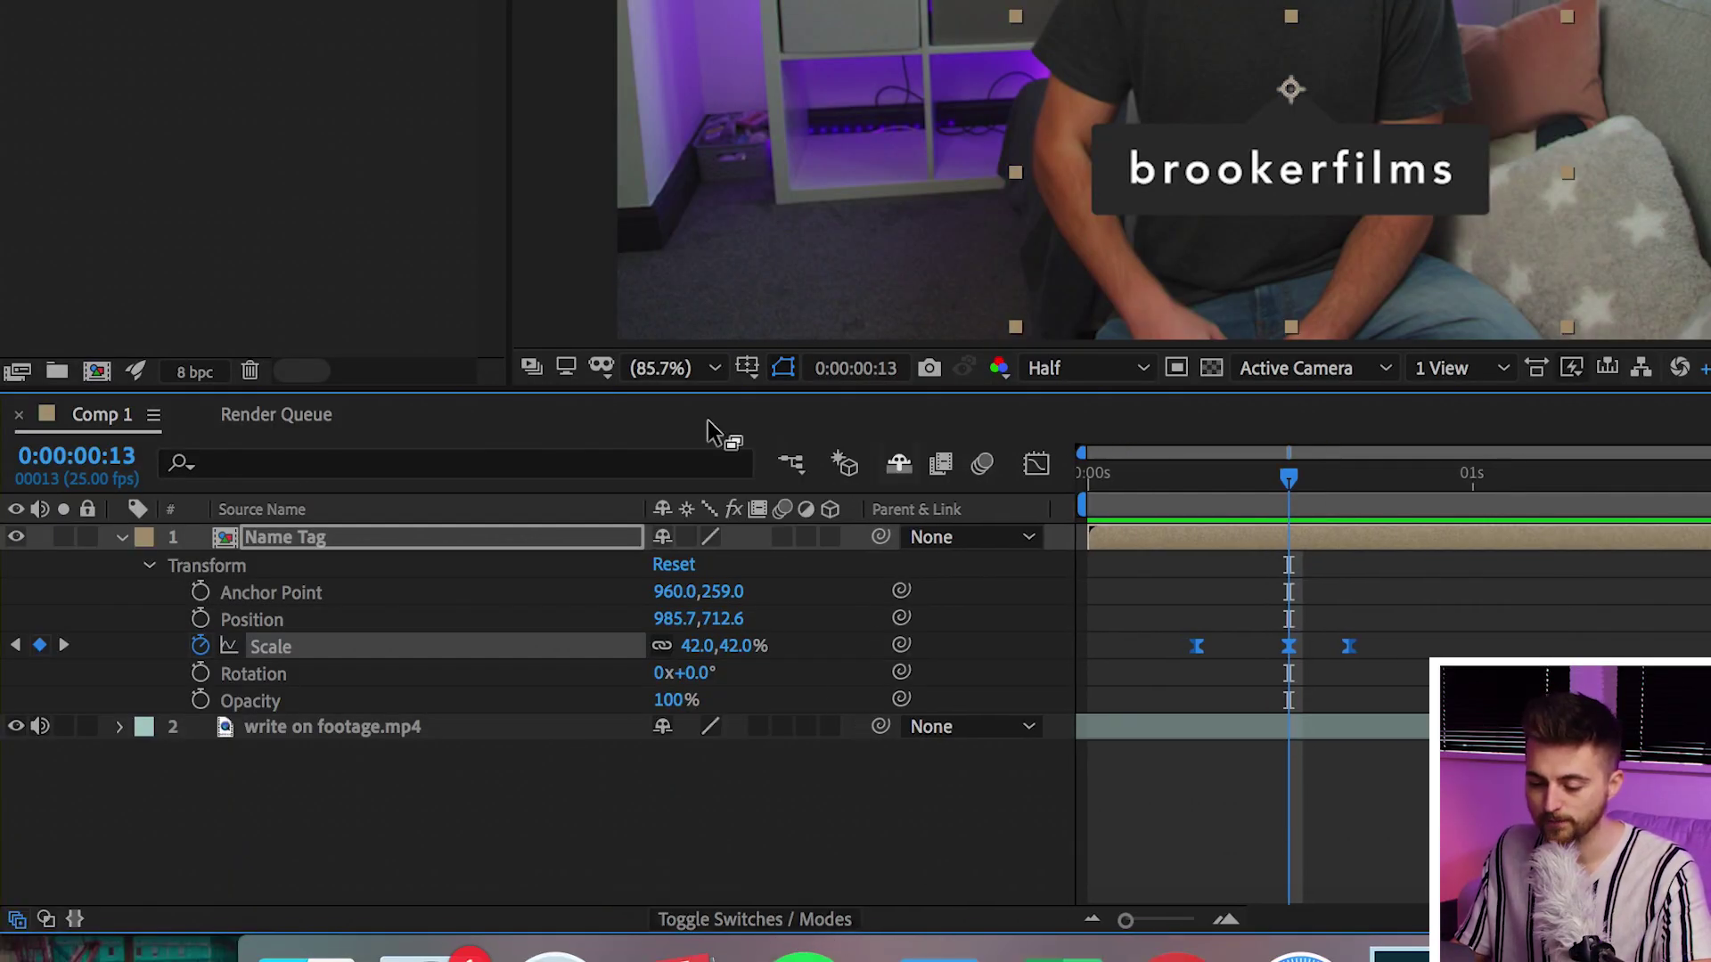
Enable motion blur on the Name Tag layer and the composition, then preview from the start.
click(782, 536)
click(983, 470)
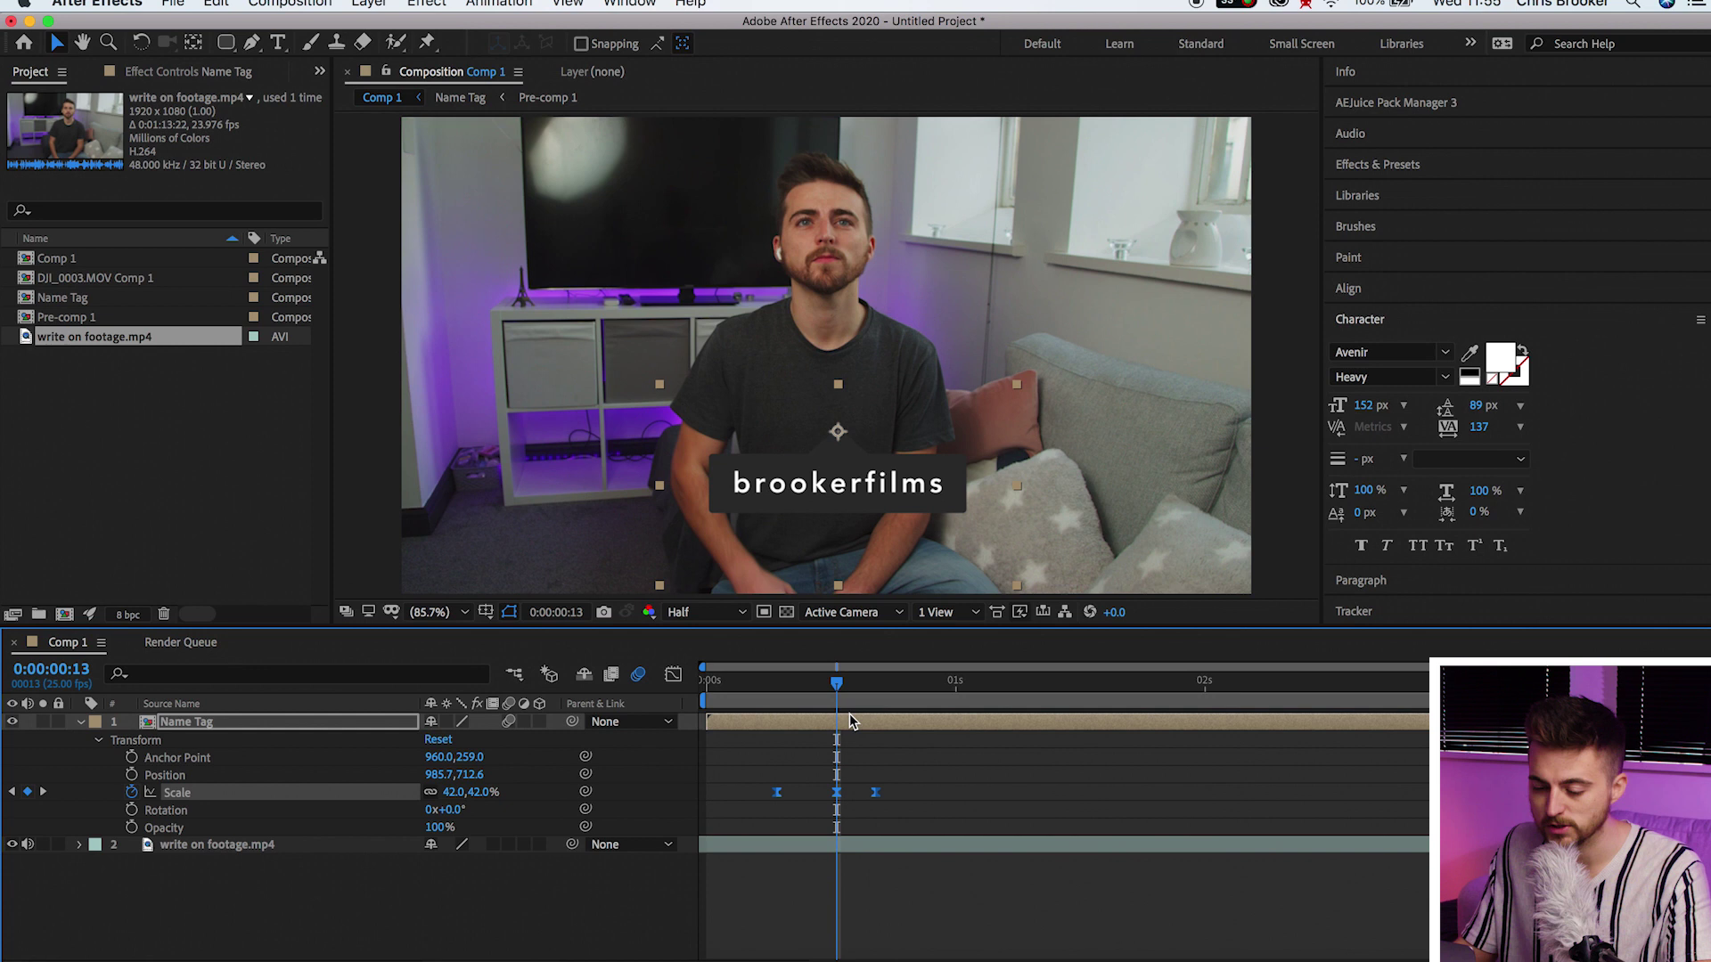
key(Home)
key(space)
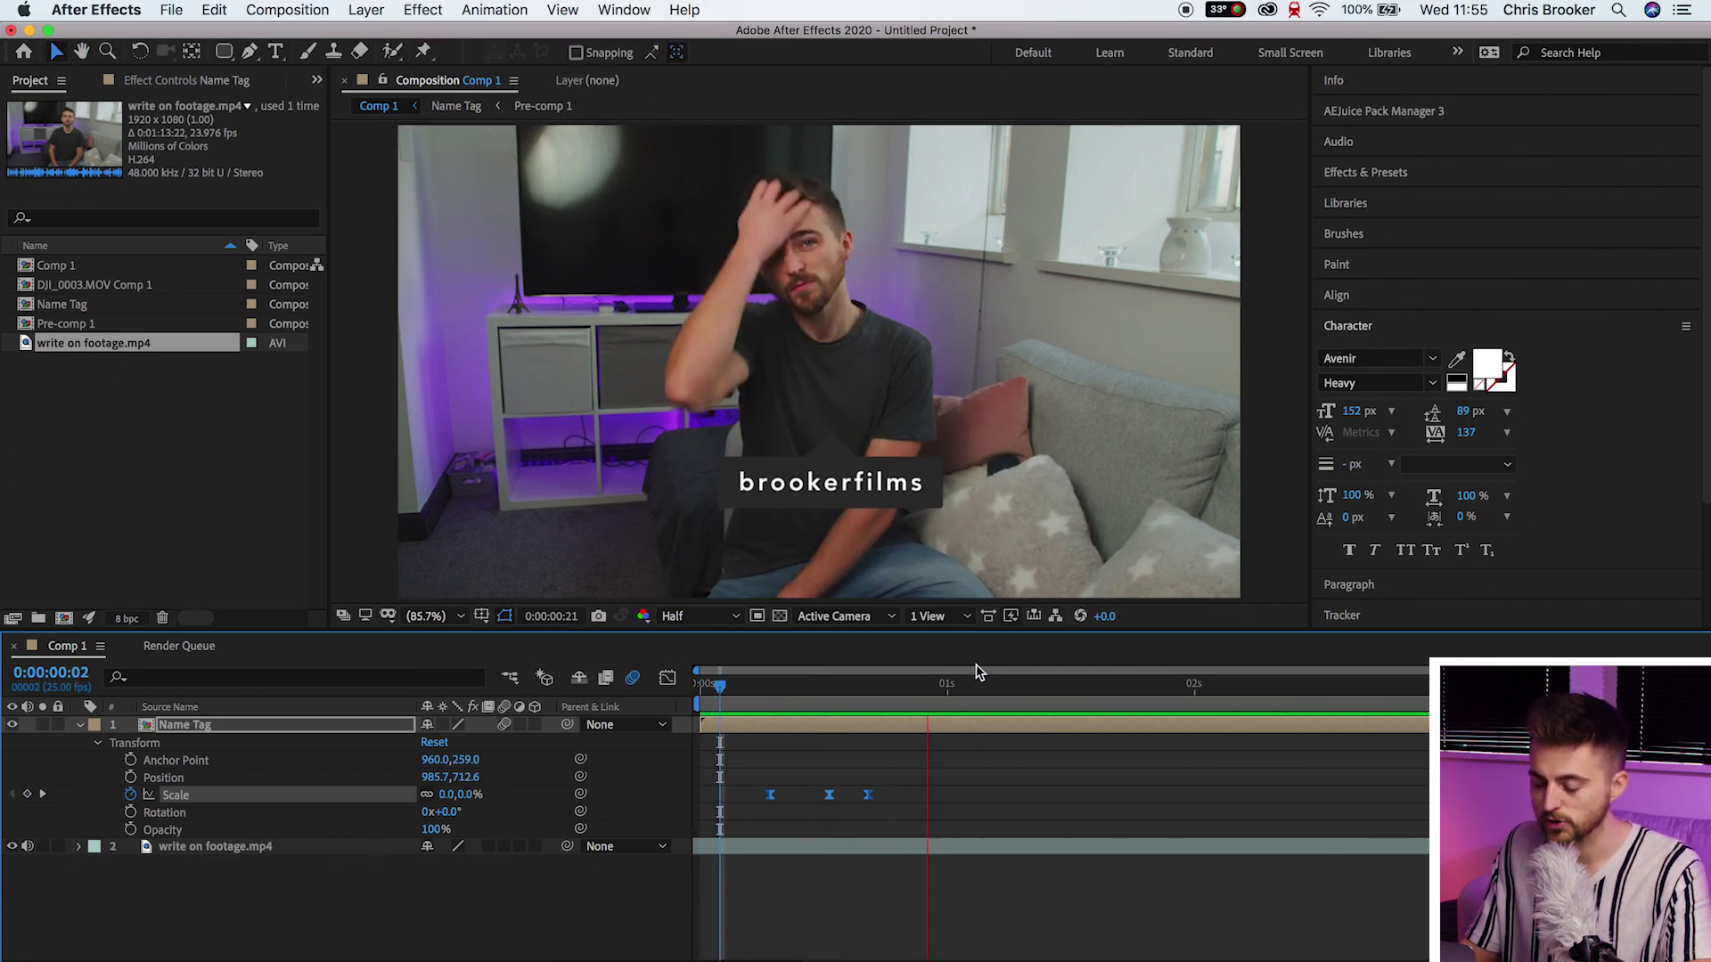
Replay the Name Tag pop-in from the start to check the motion blur.
key(space)
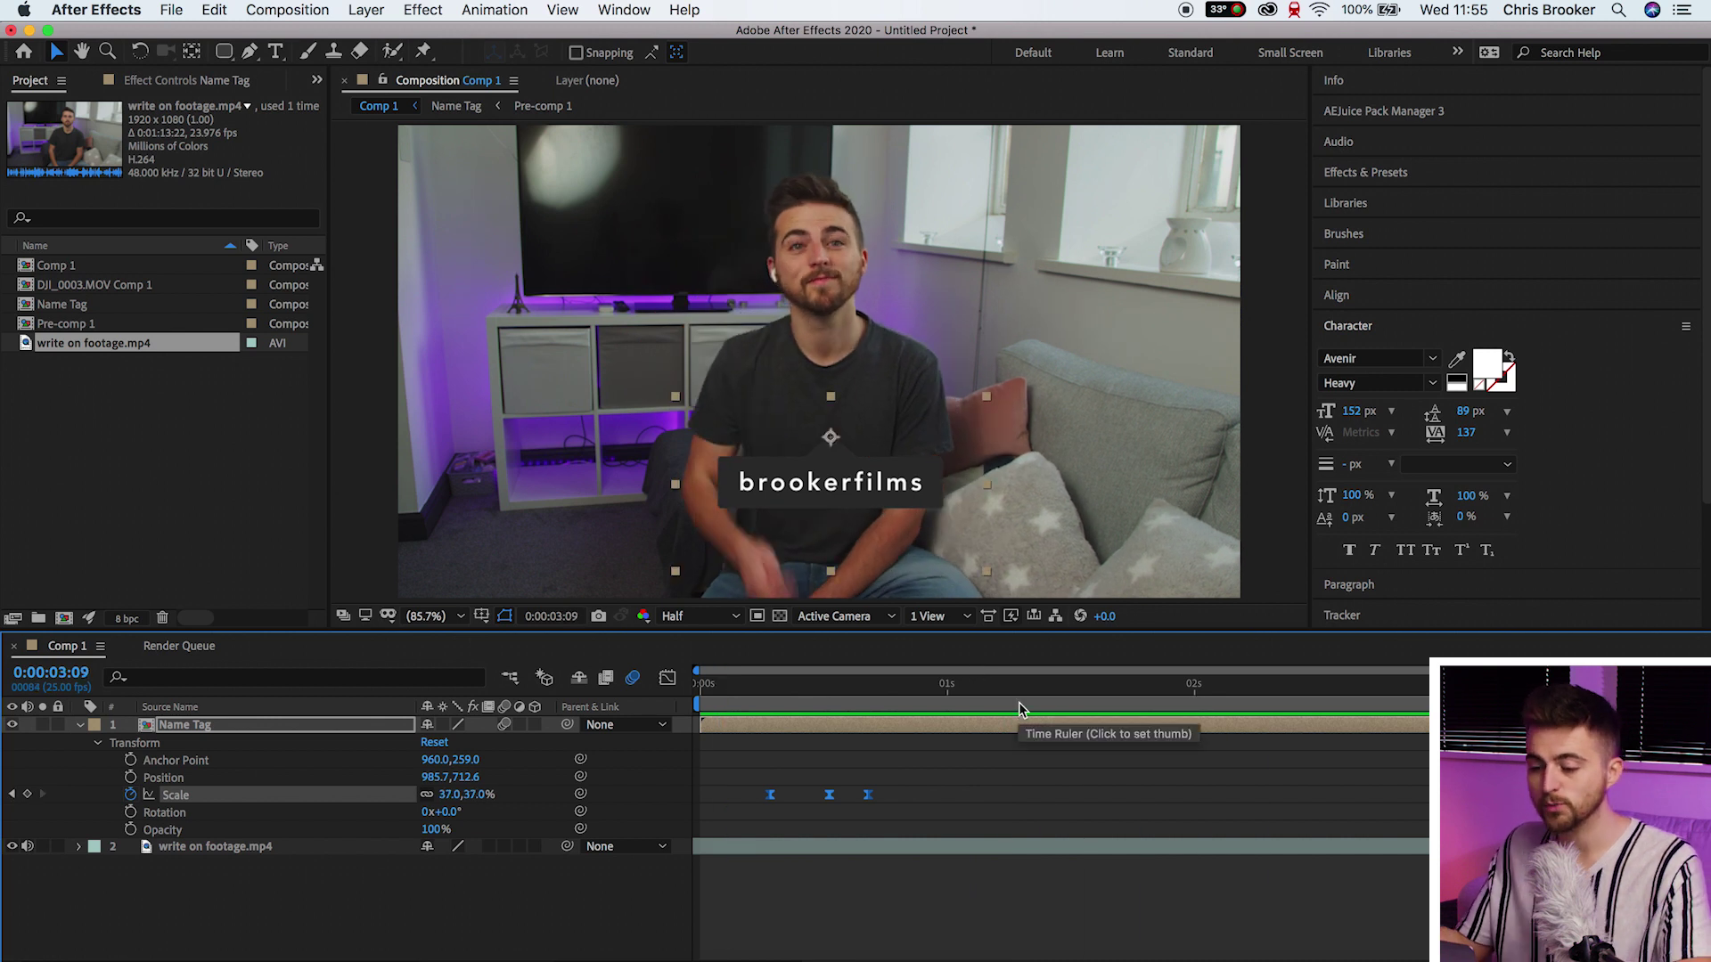
click(702, 702)
key(space)
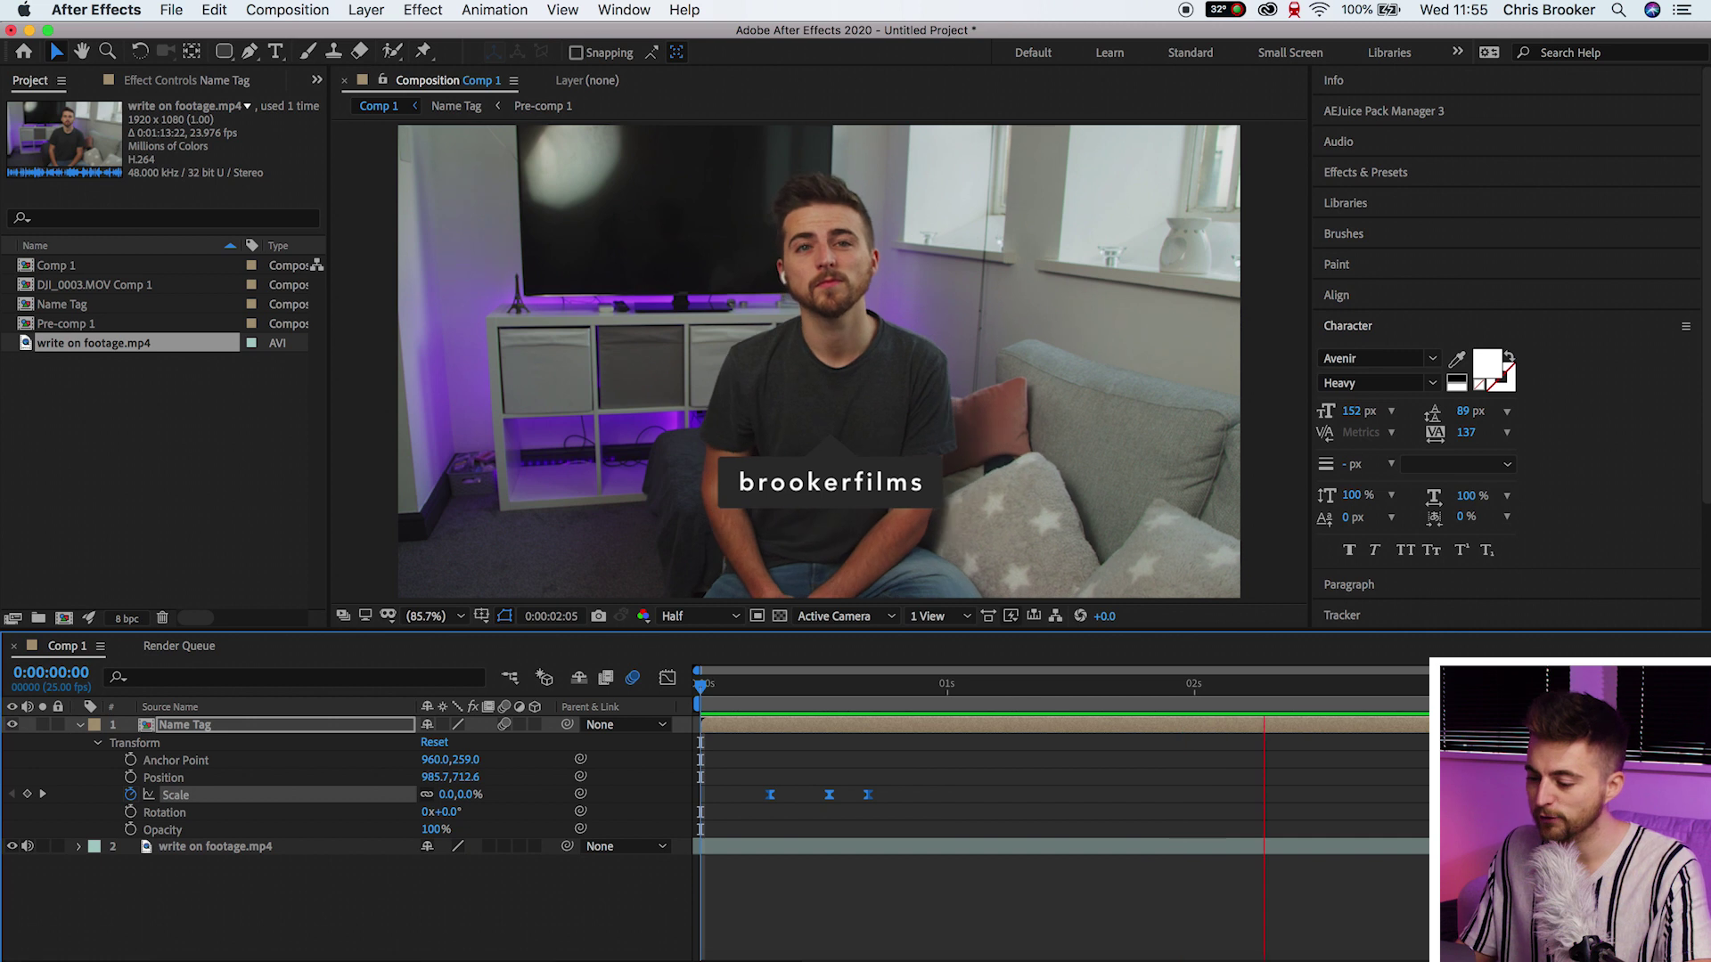
key(space)
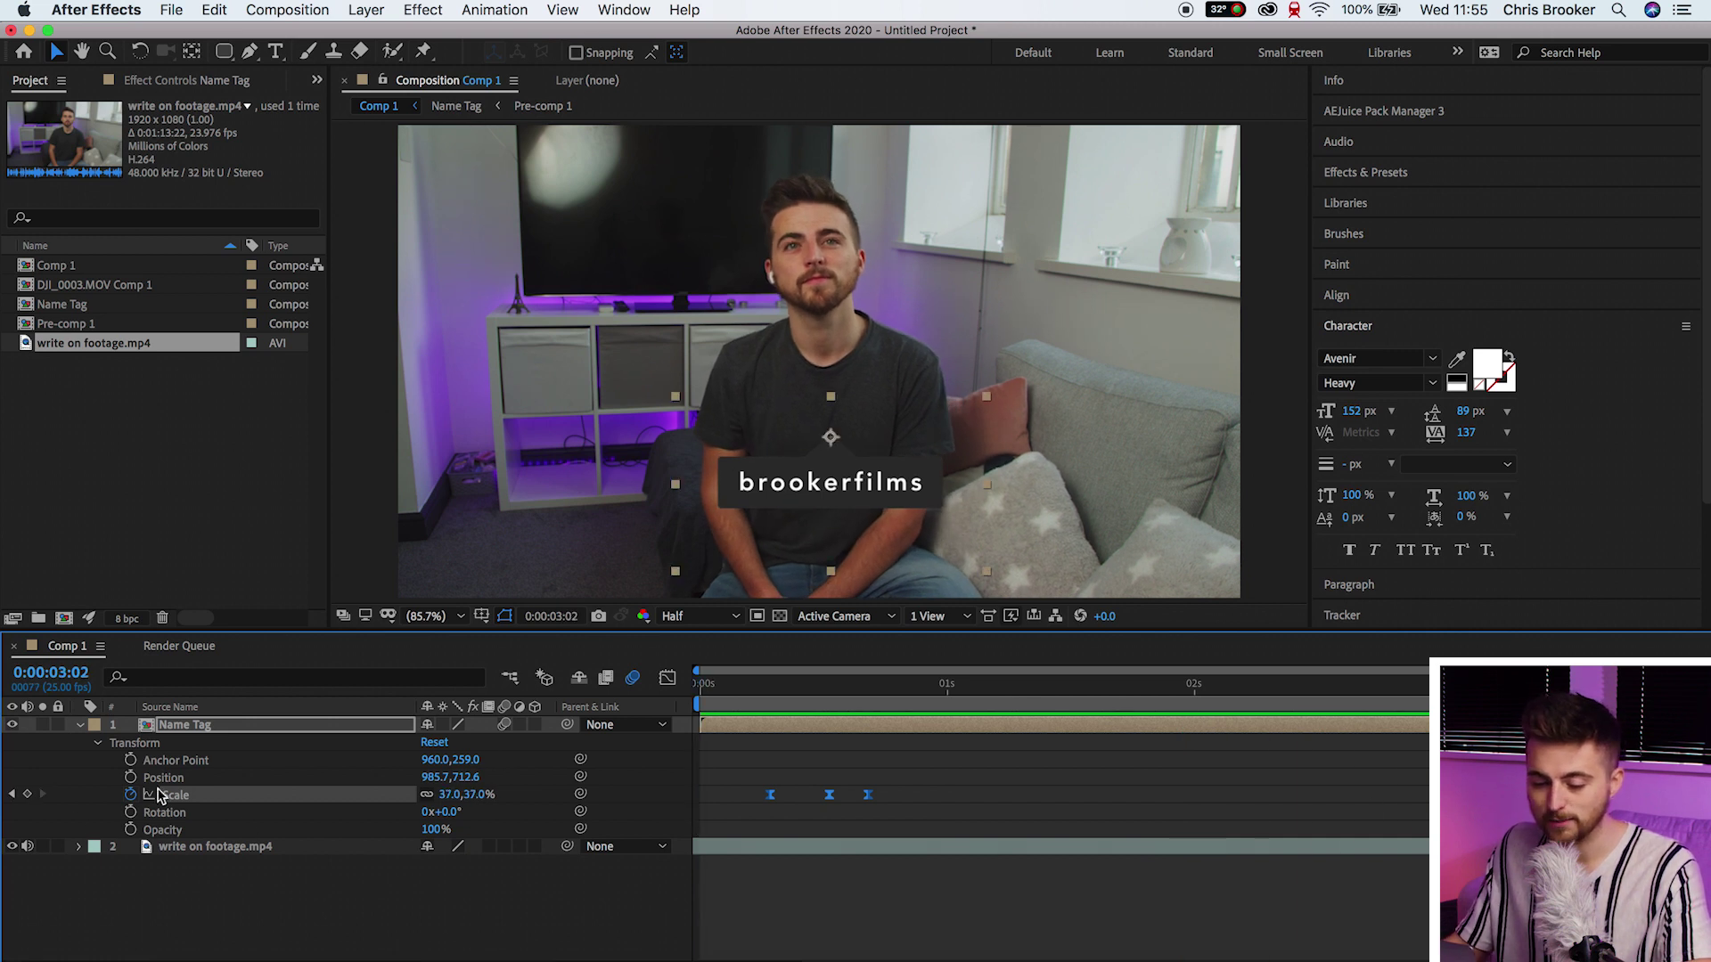
Add a pop-out Scale keyframe at 0% and preview, stopping at 0:00:01:23.
key(u)
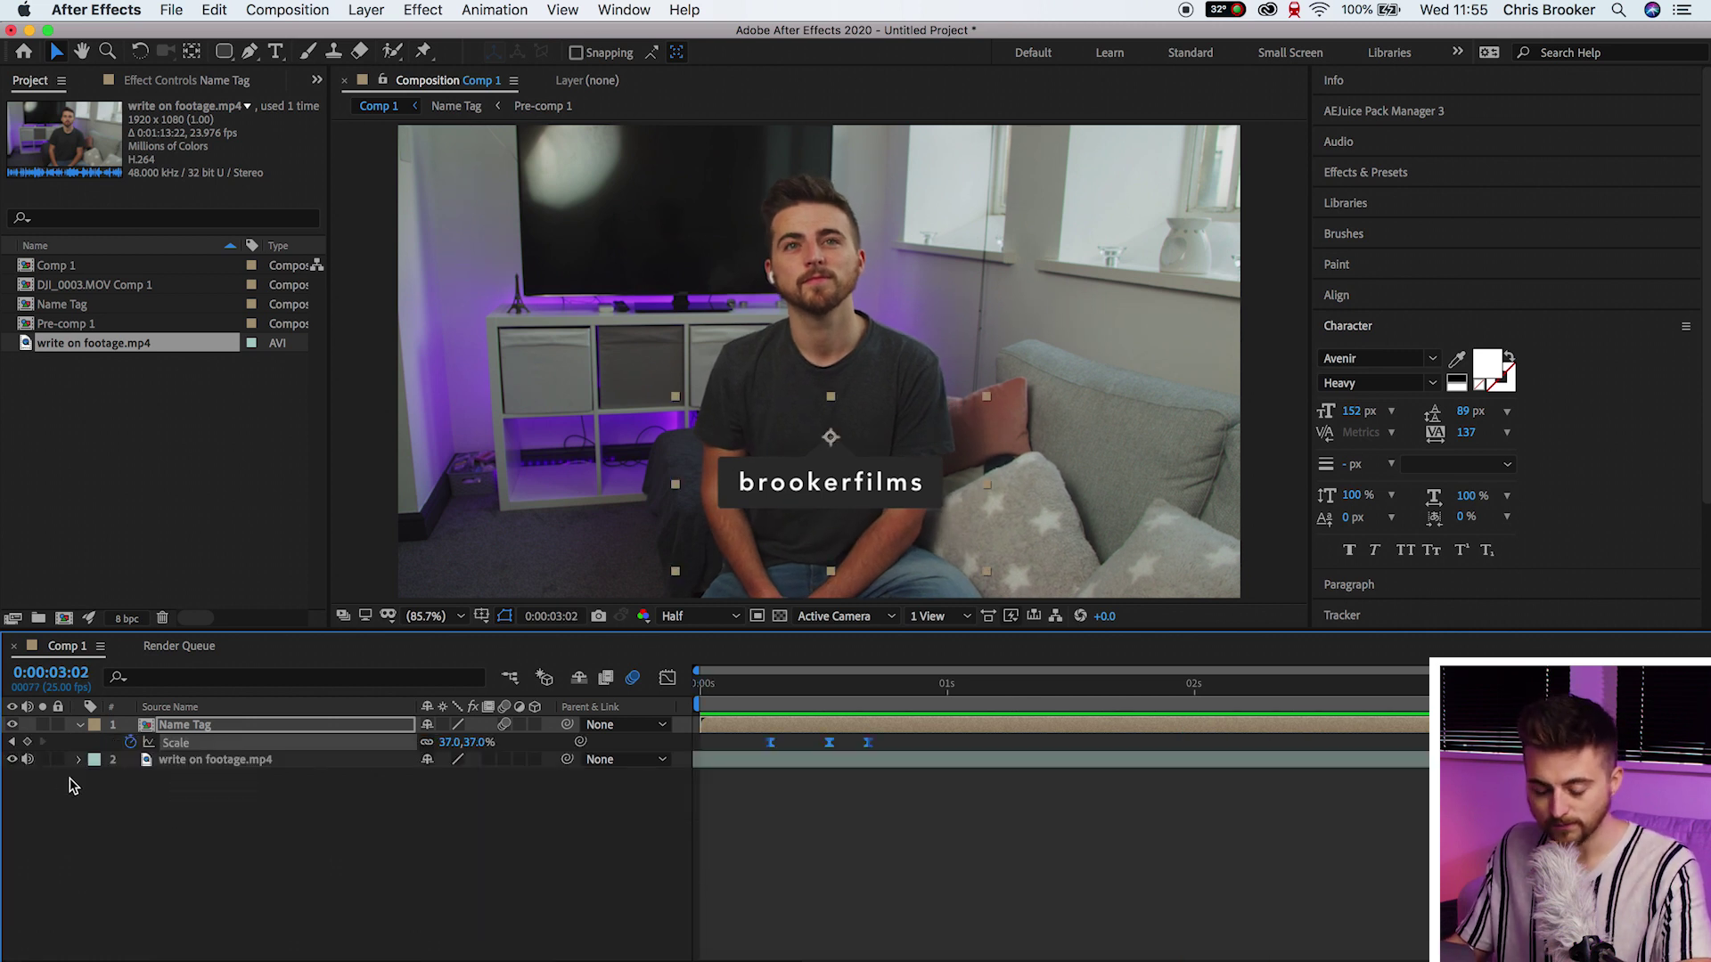
click(27, 742)
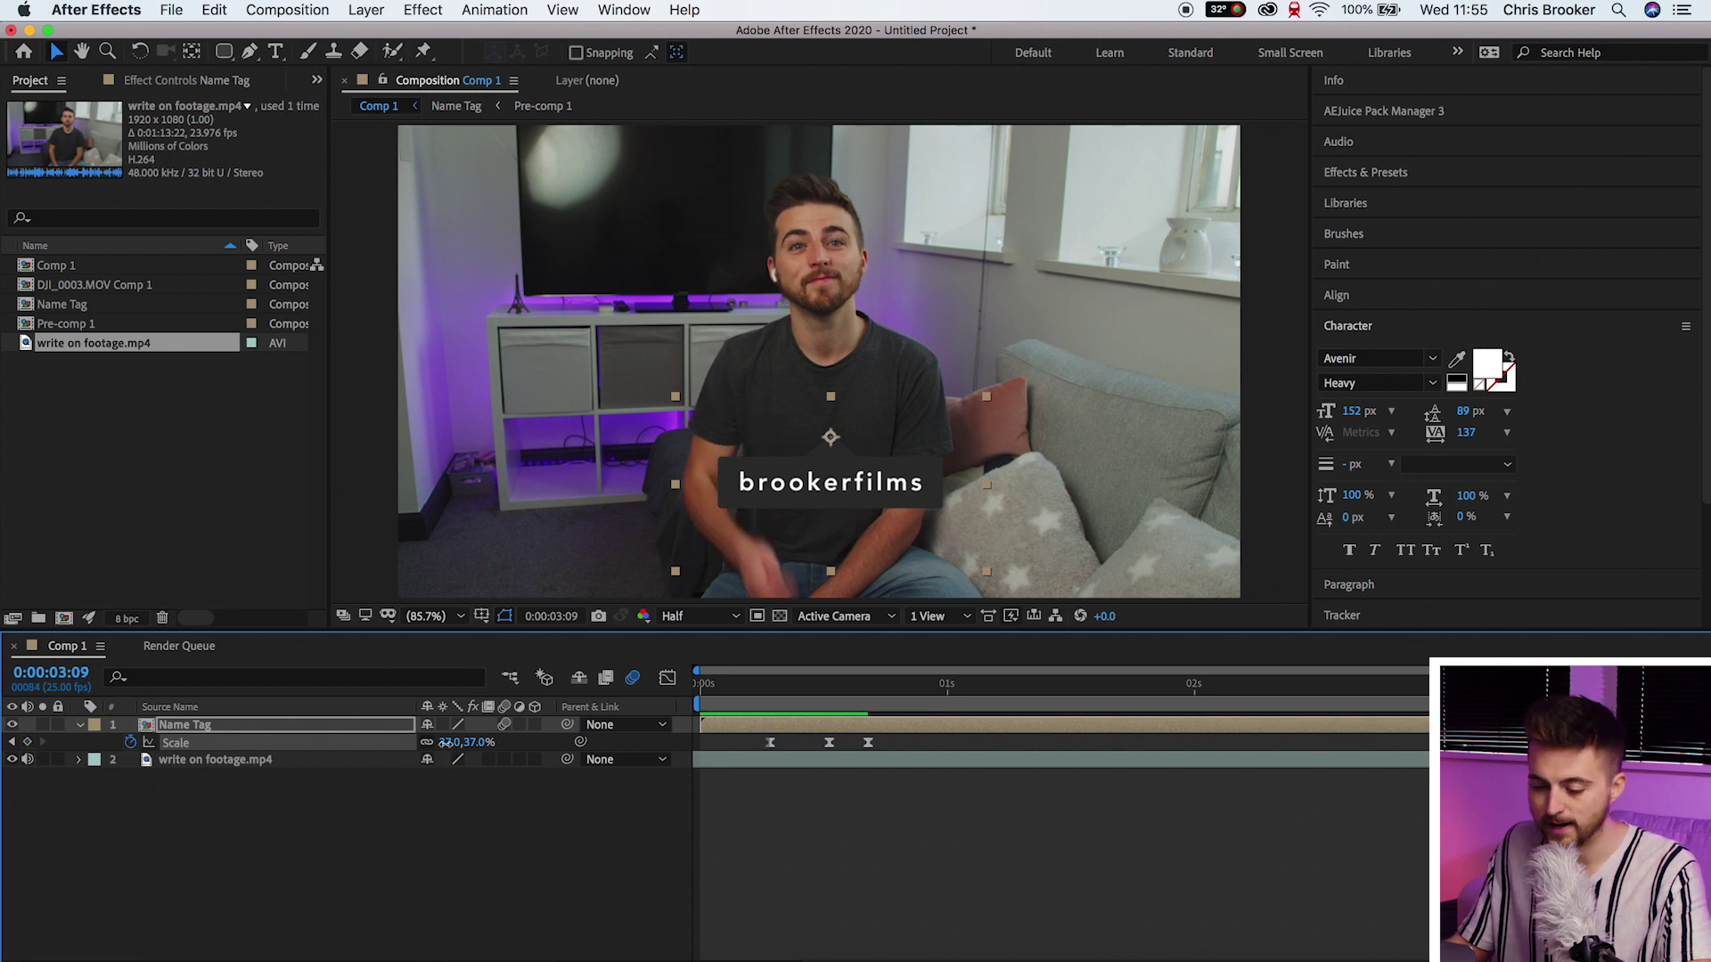
text(0)
key(Return)
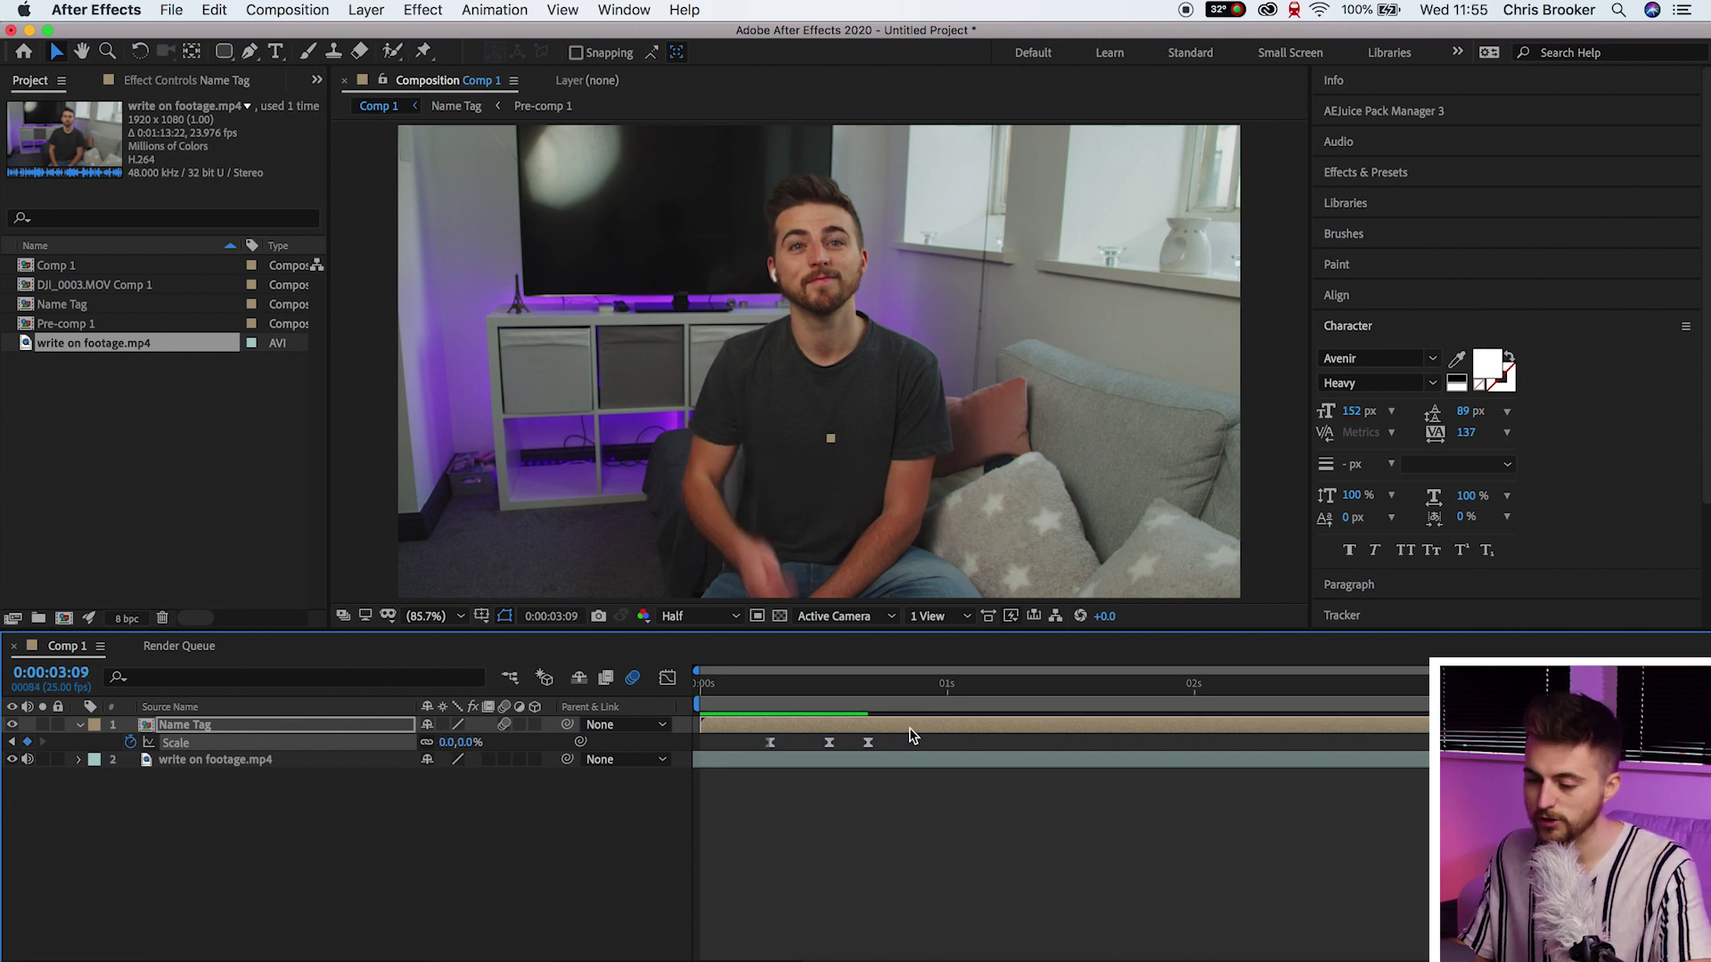
click(695, 695)
key(space)
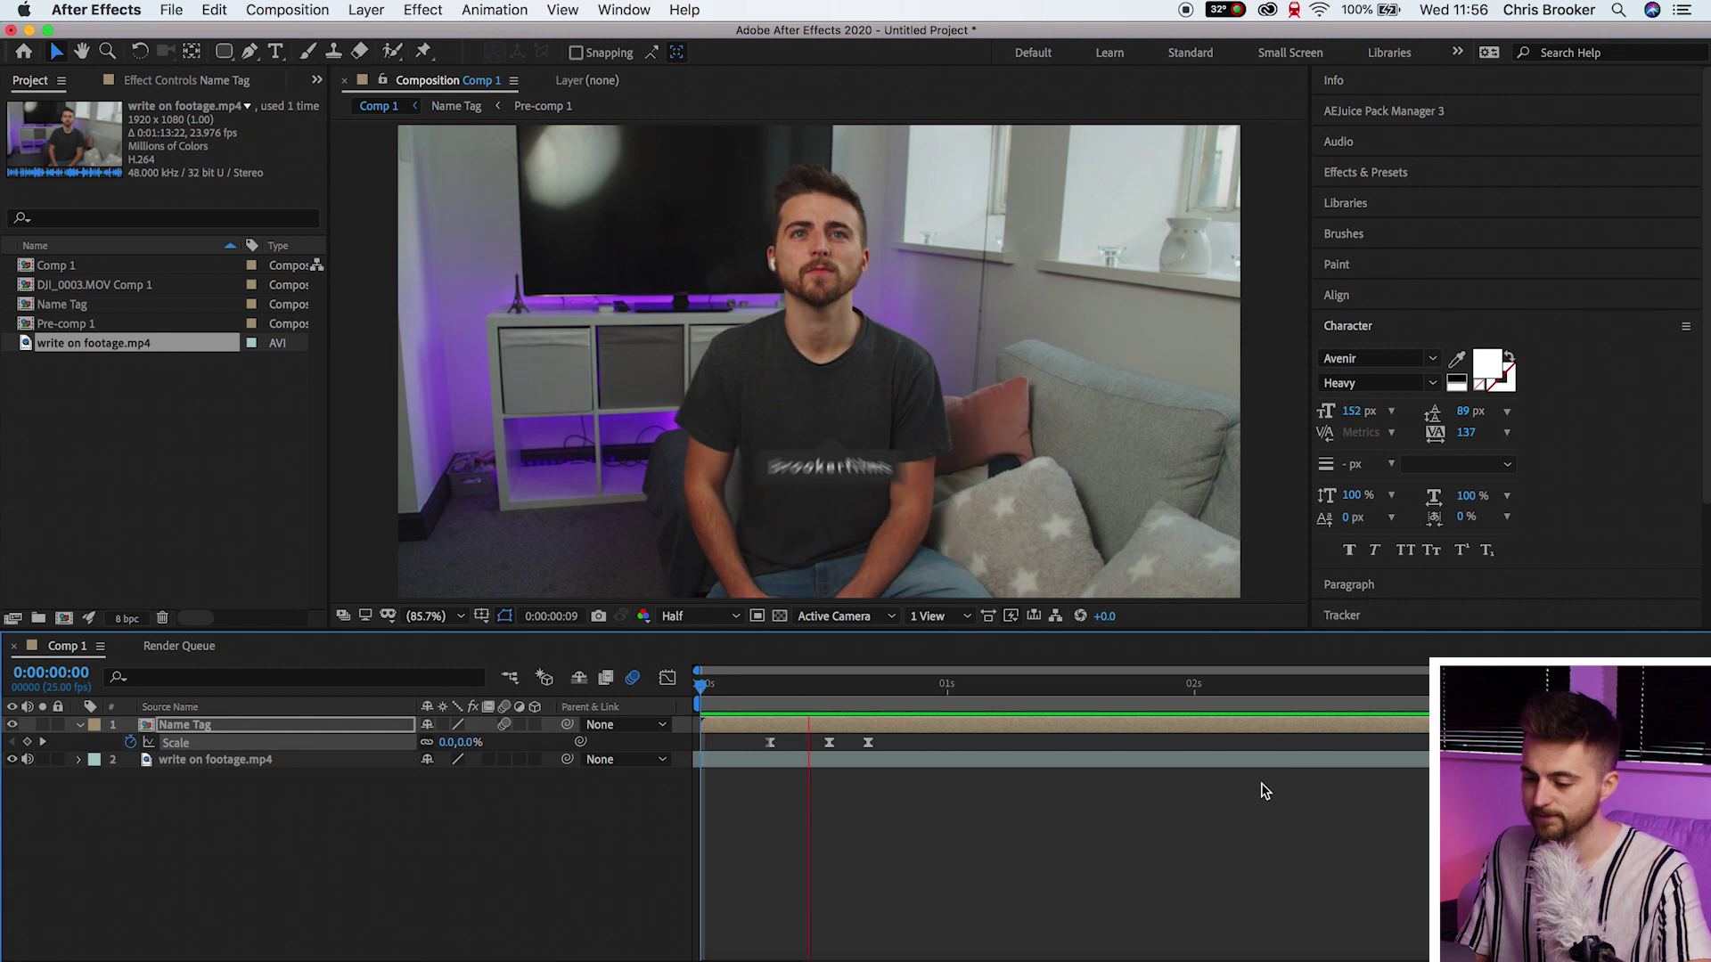
key(space)
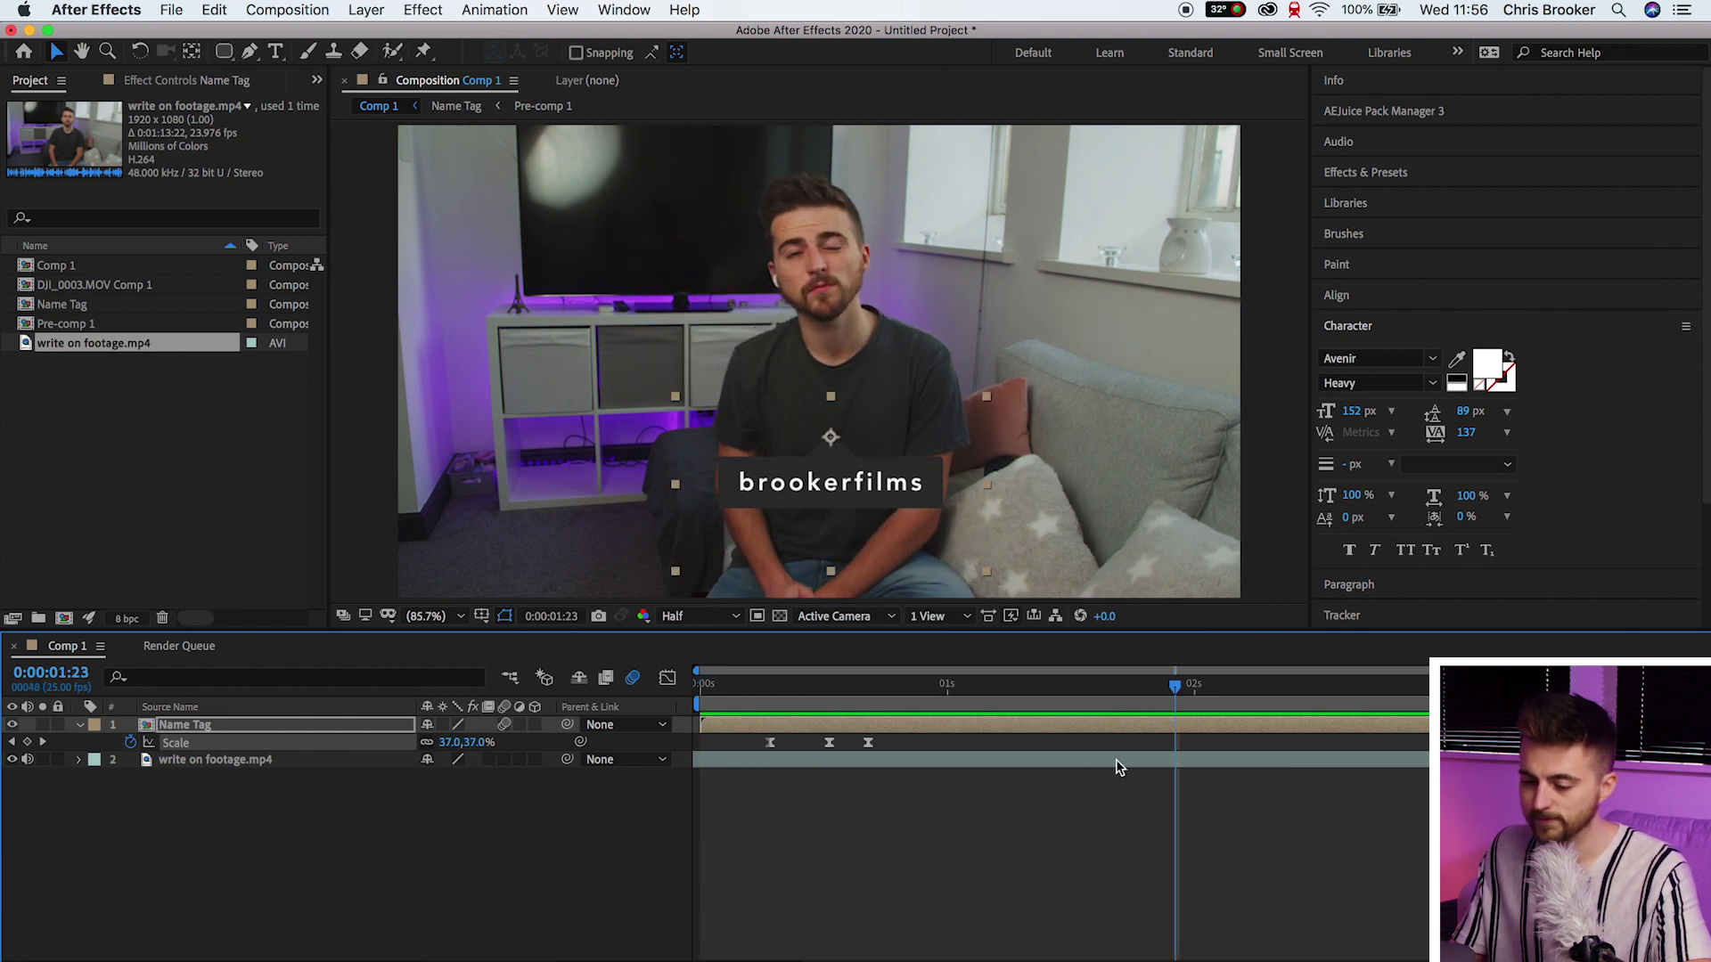
Inside the Name Tag precomp, lower Pre-comp 1's gray background opacity to about 62%.
scroll(713, 508, up, 6)
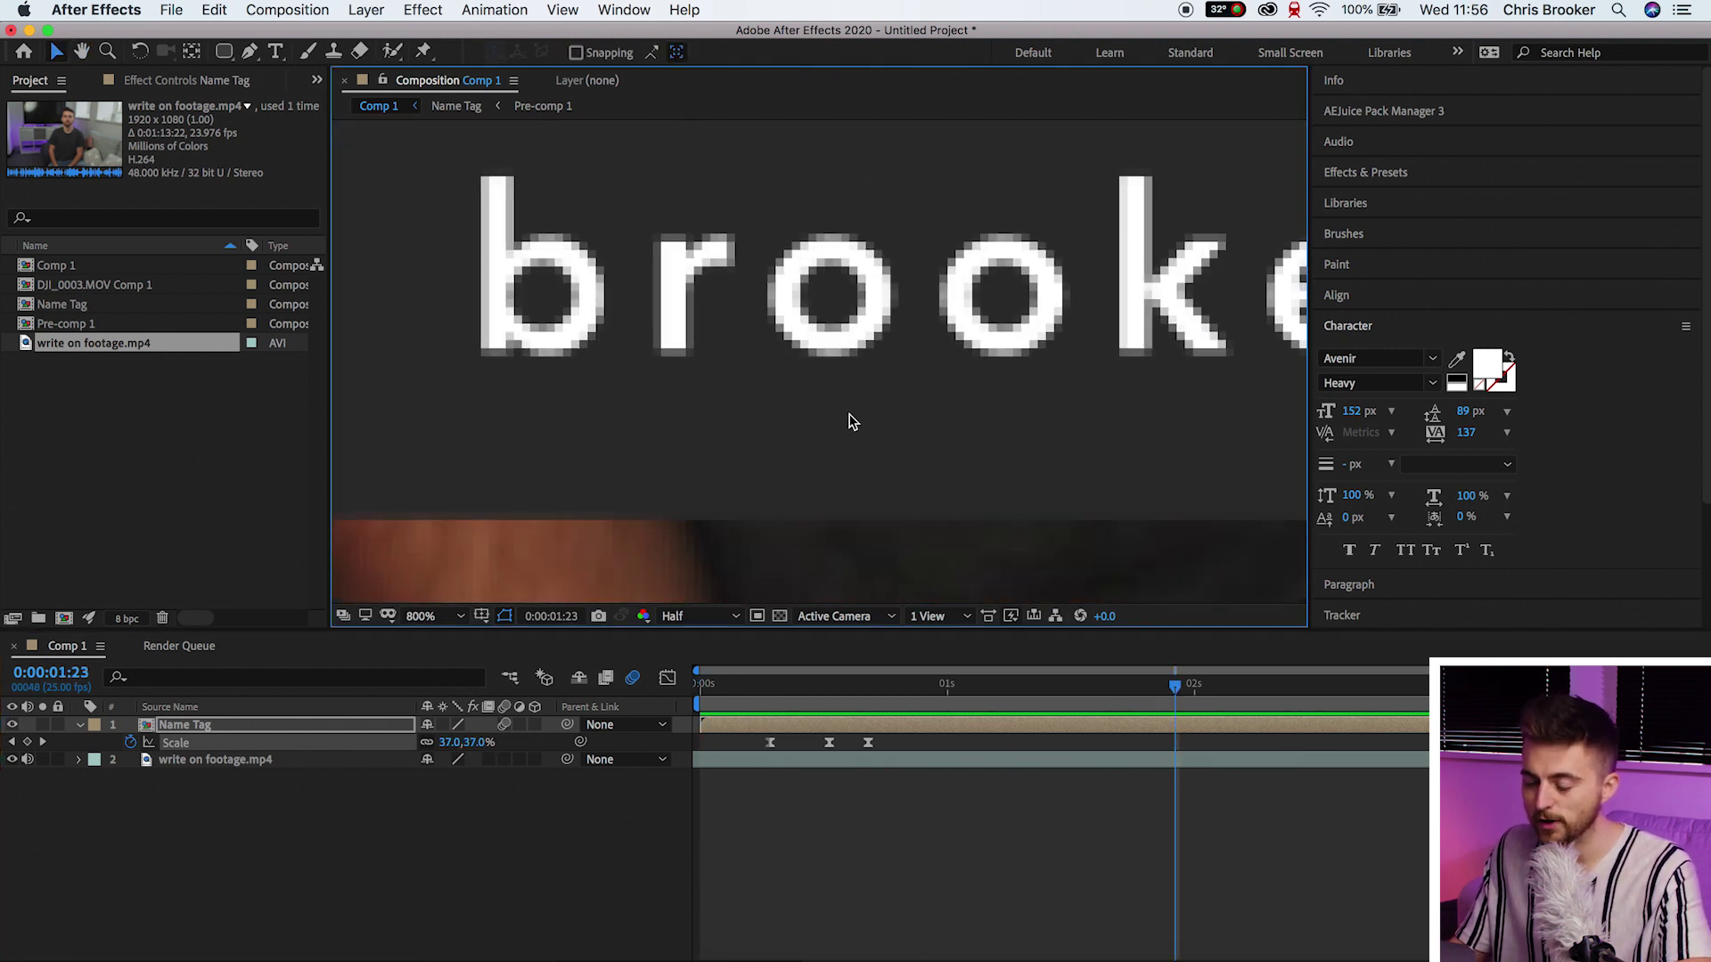
scroll(851, 423, down, 1)
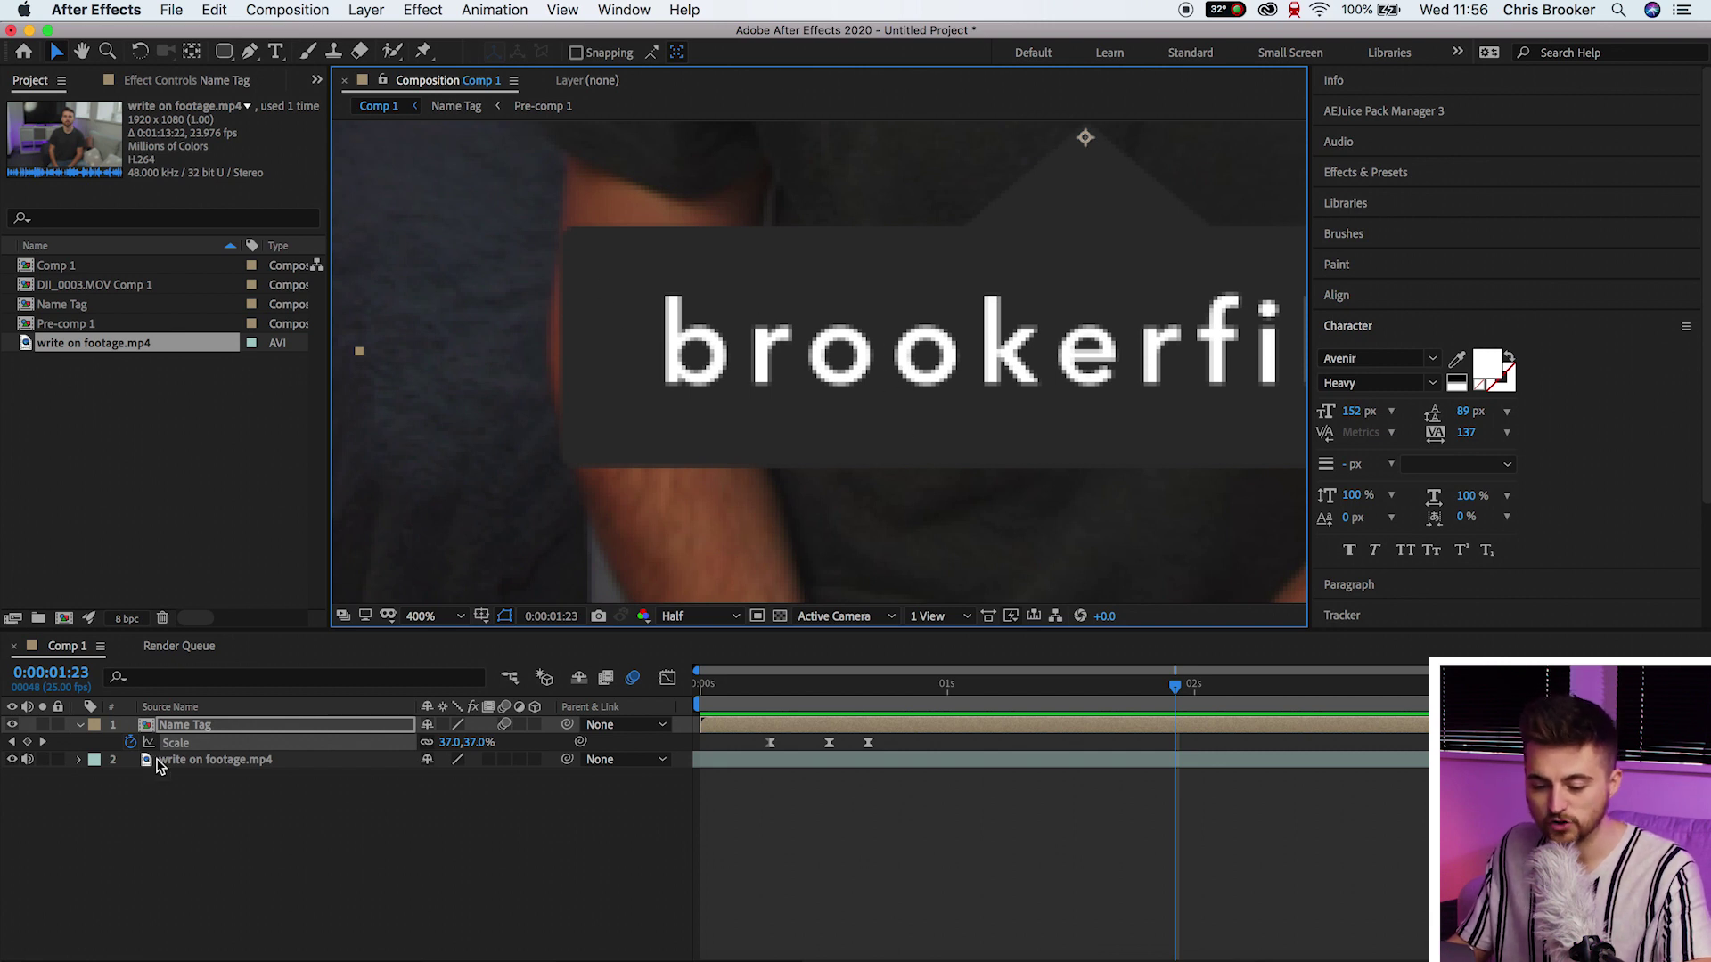
double_click(186, 728)
click(223, 748)
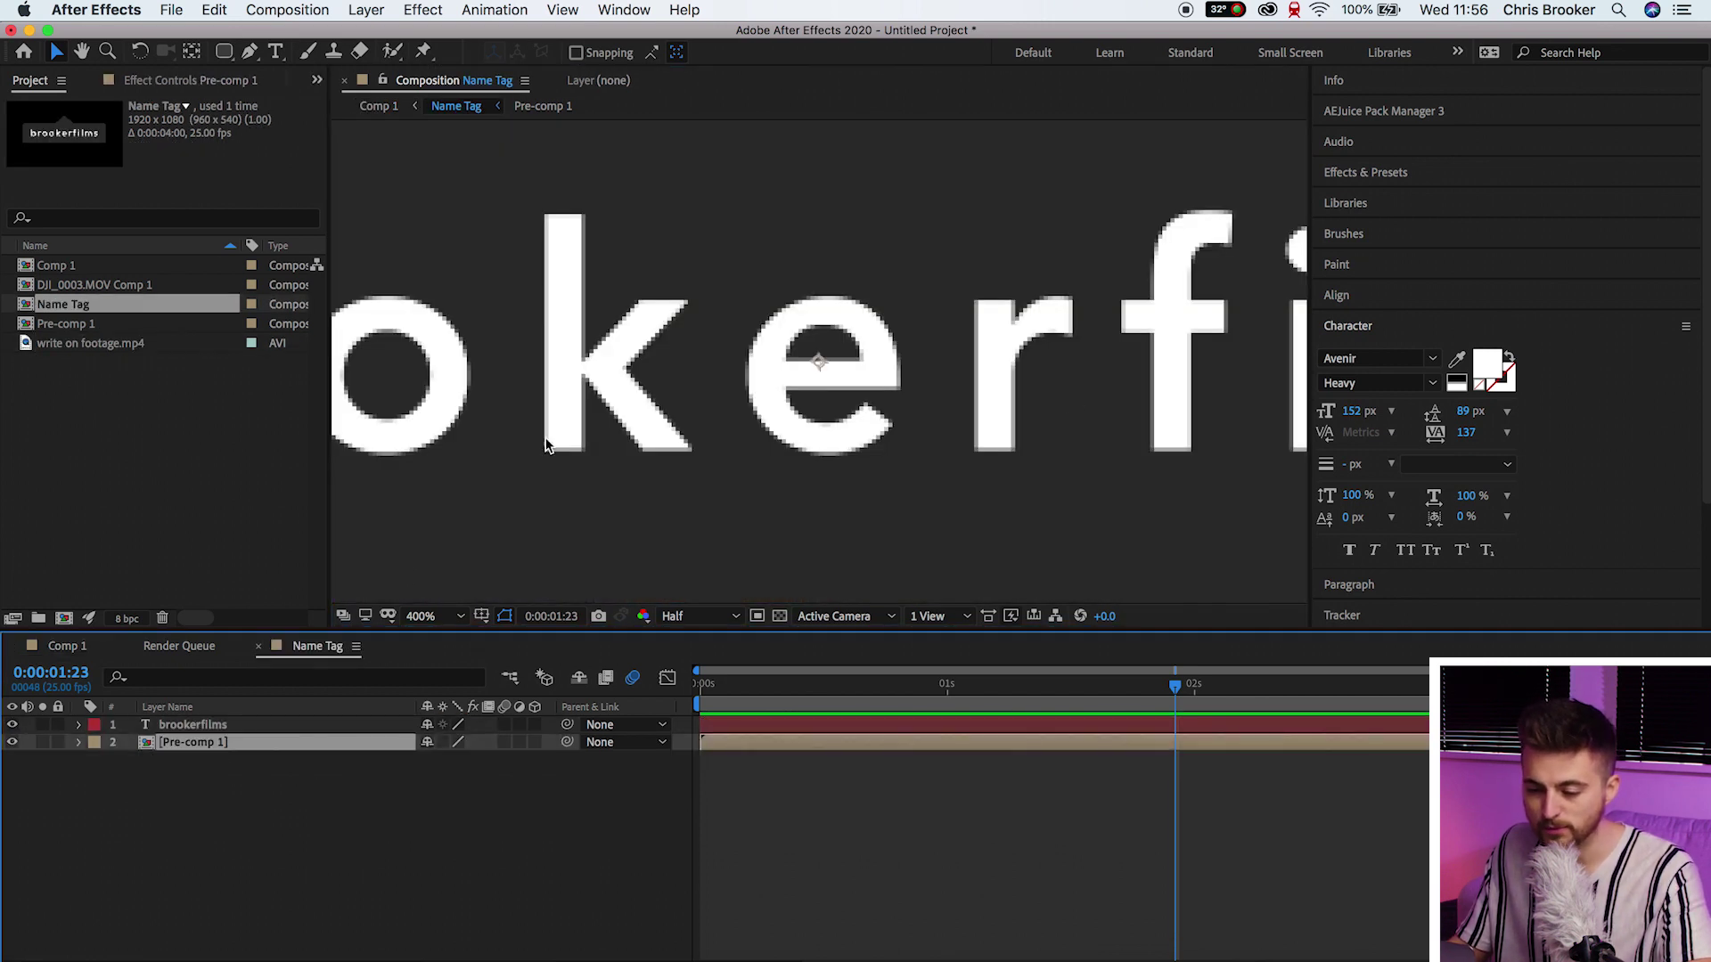
click(455, 617)
click(446, 252)
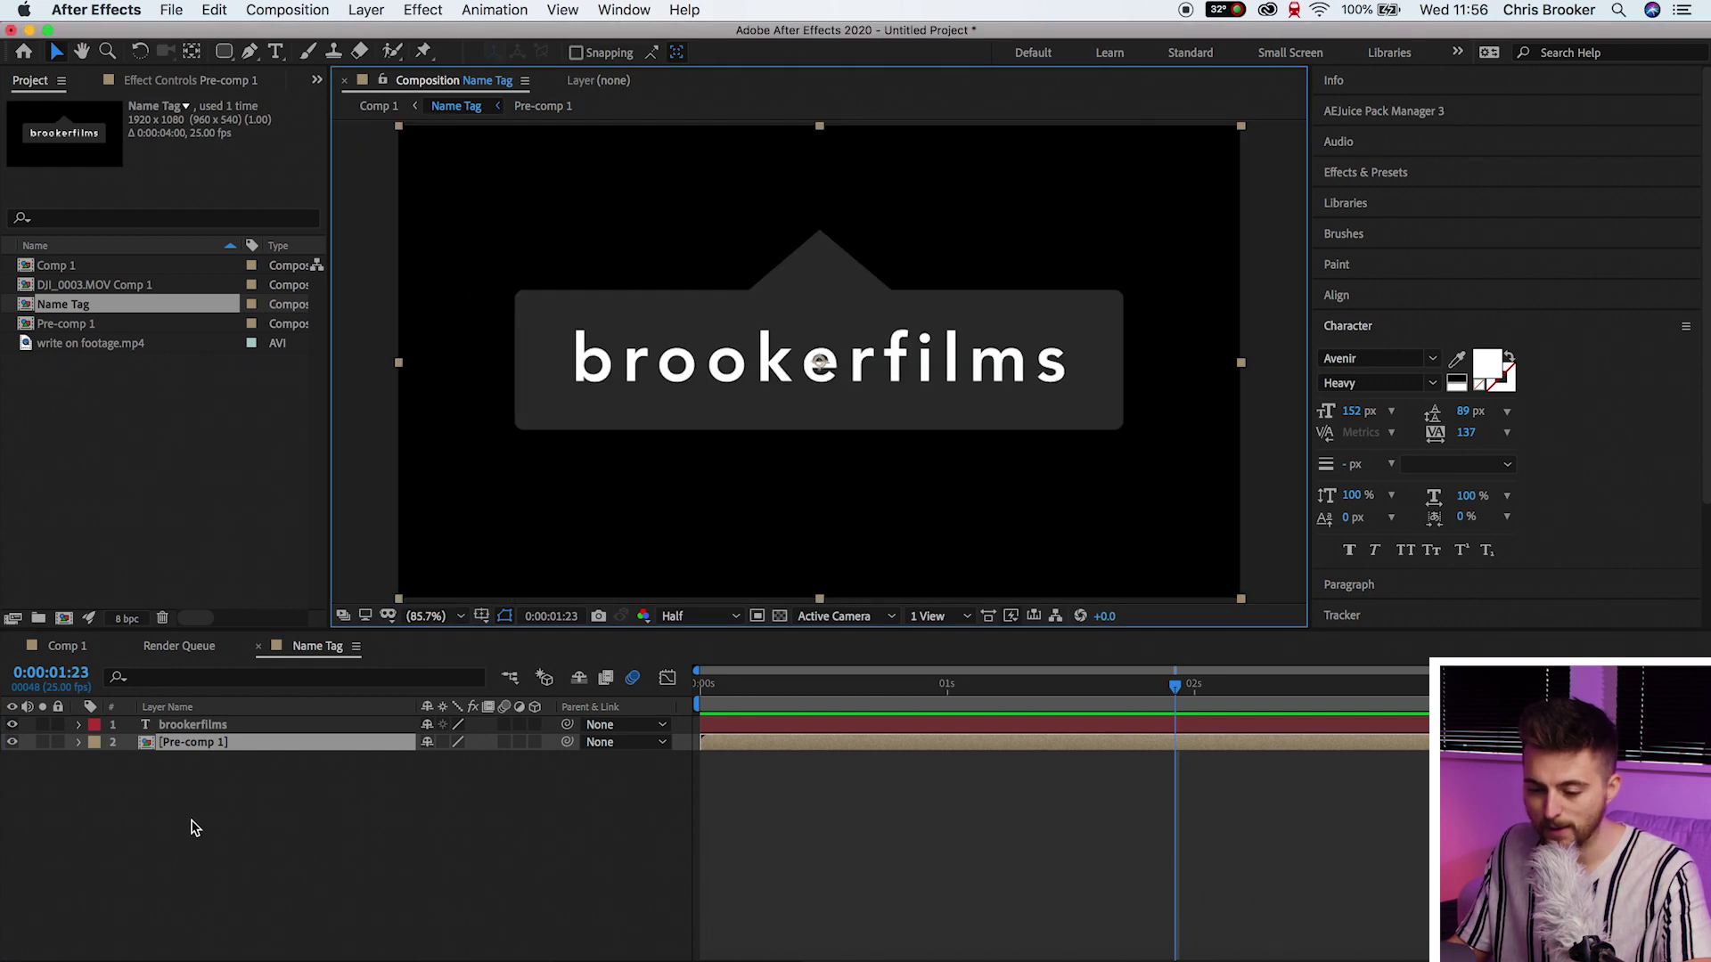
click(214, 757)
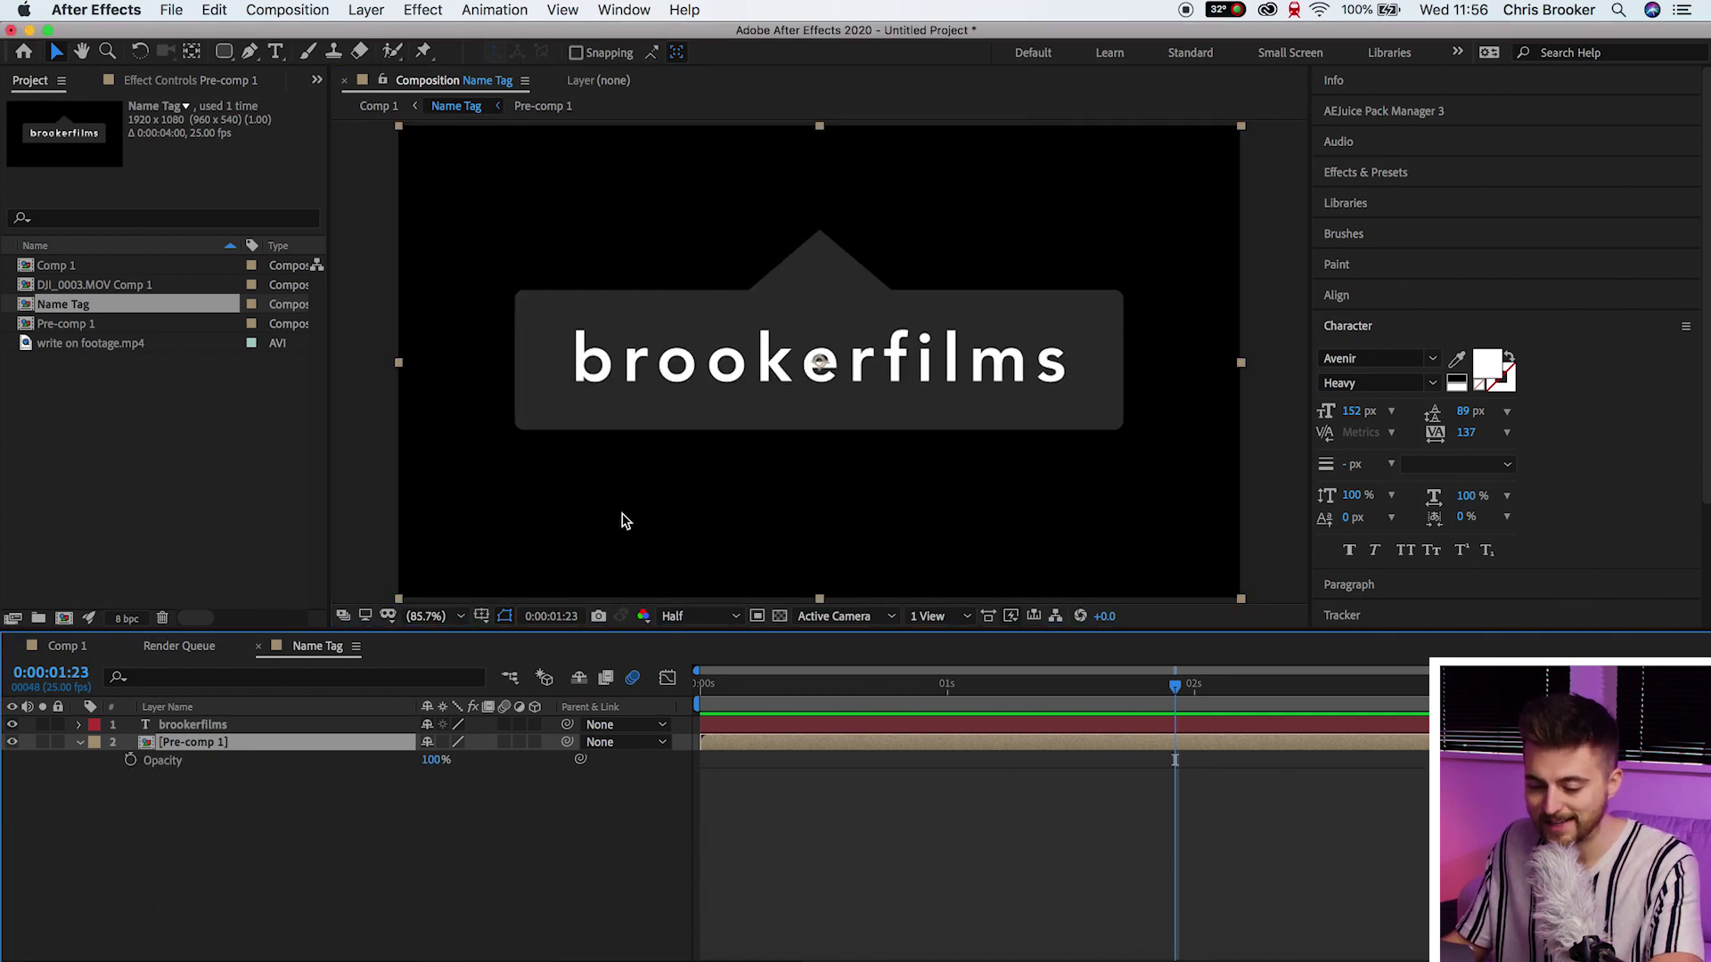
drag(433, 760, 403, 762)
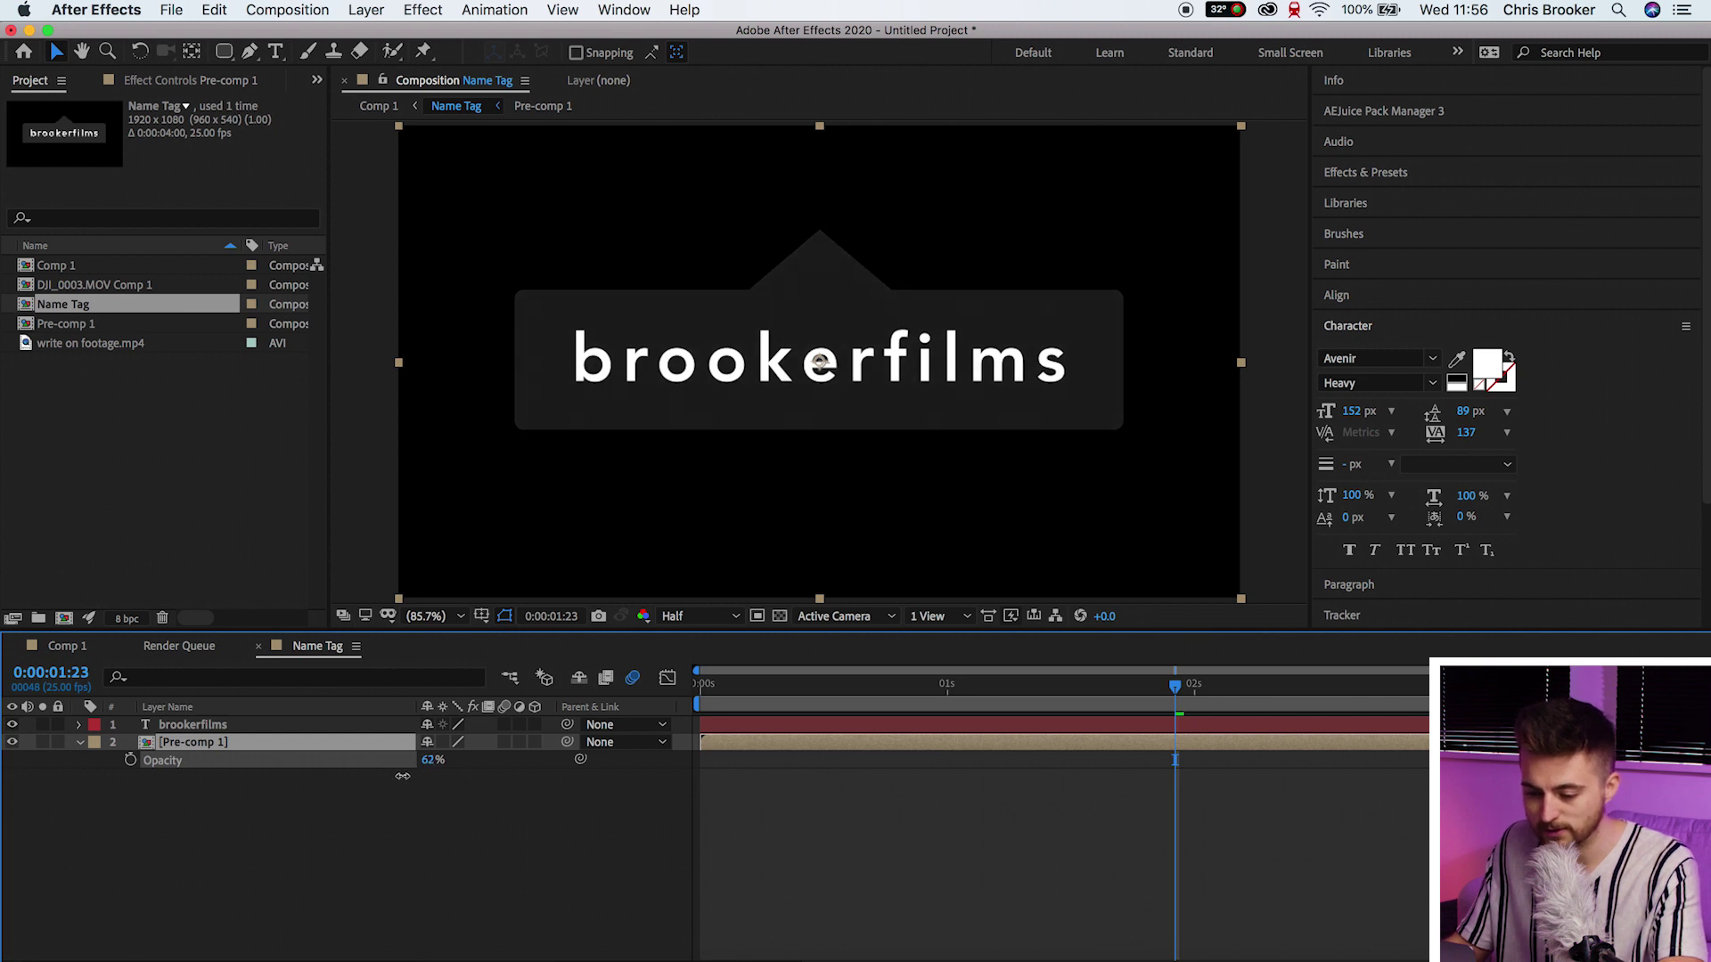
Return to Comp 1, fit the viewer, and preview the translucent tag.
click(78, 644)
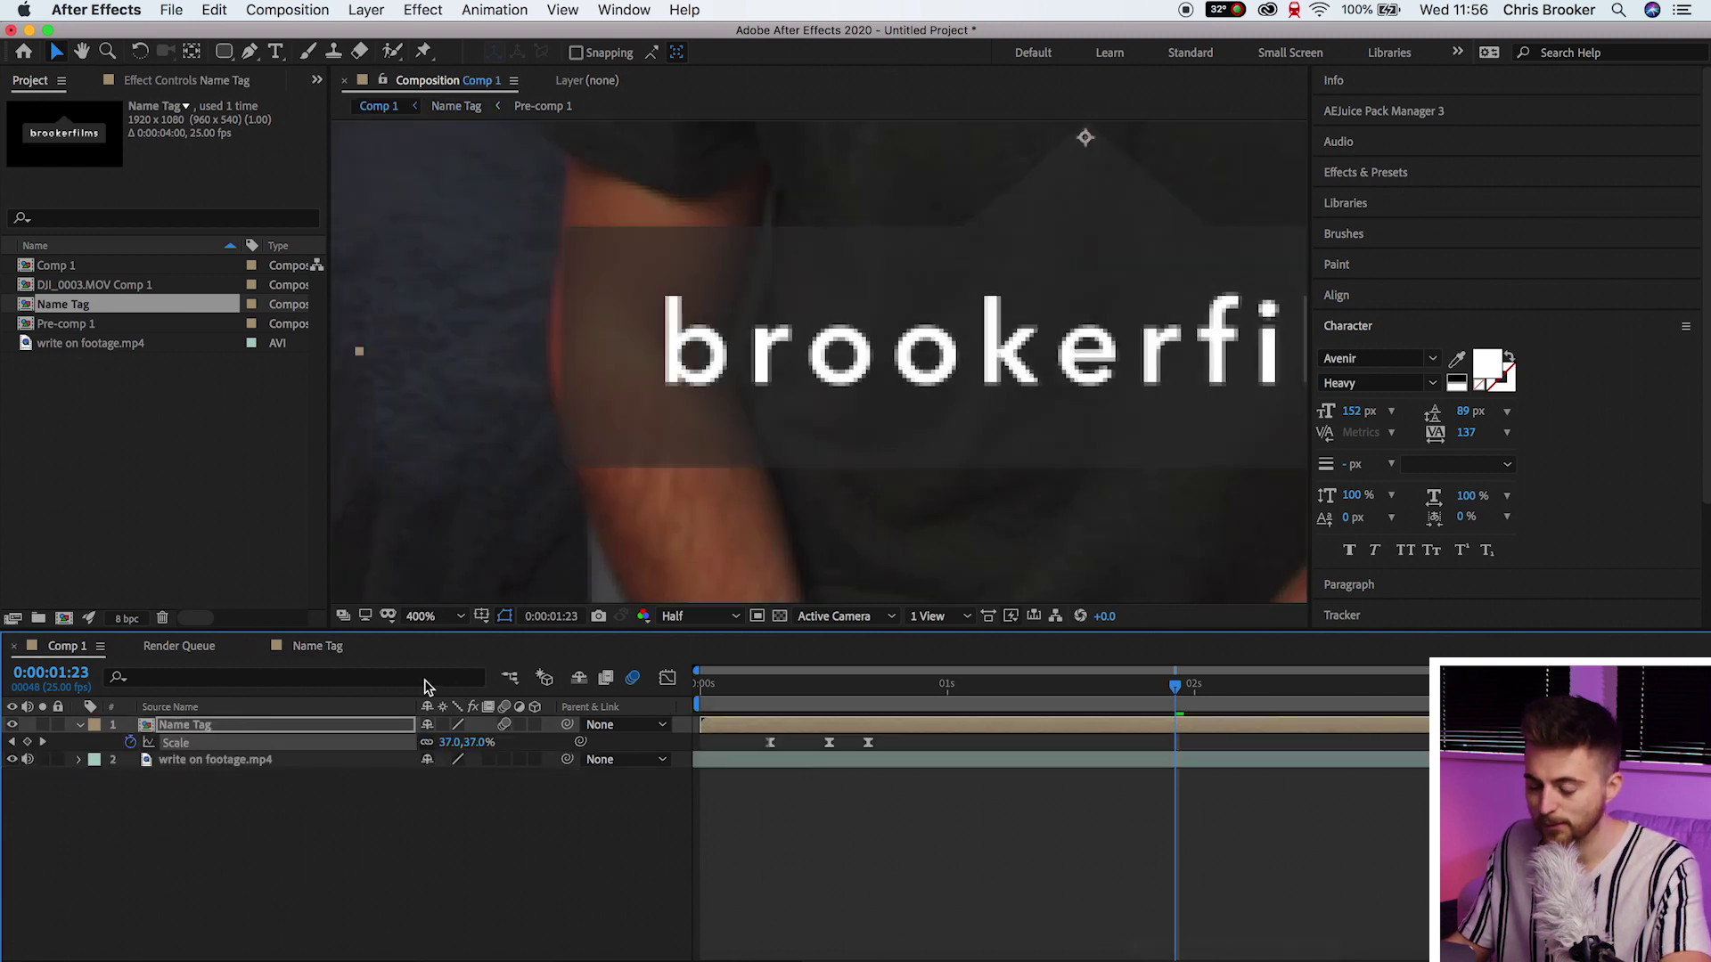
click(424, 617)
click(496, 275)
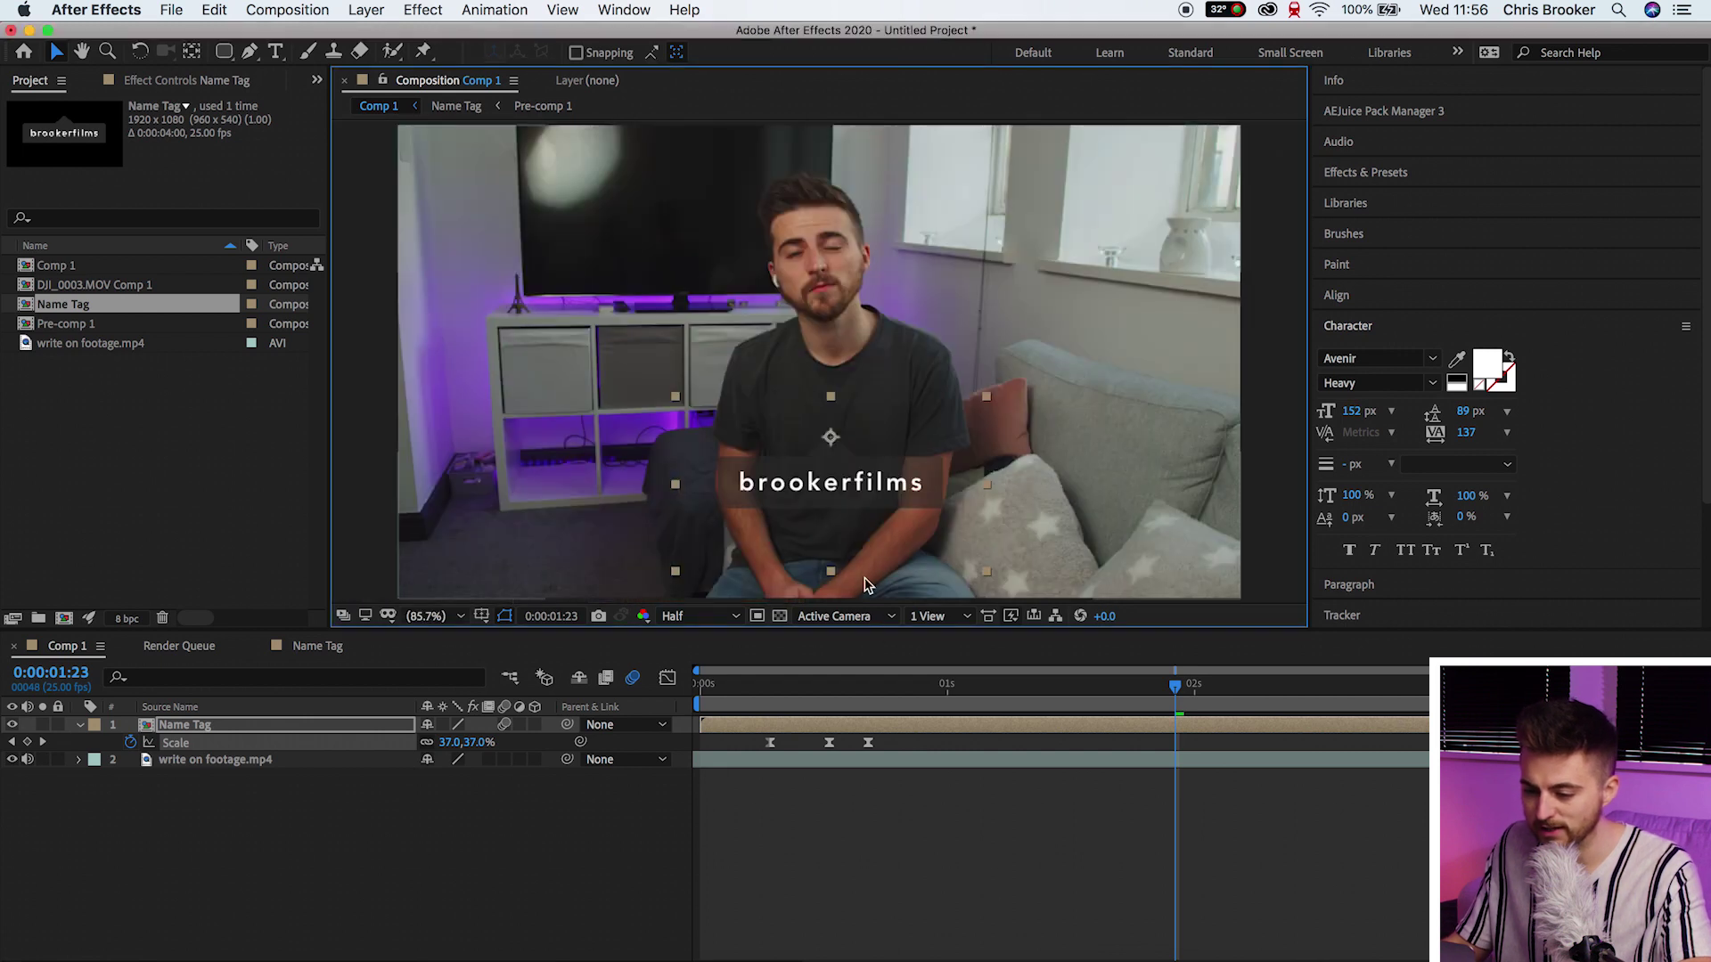
key(space)
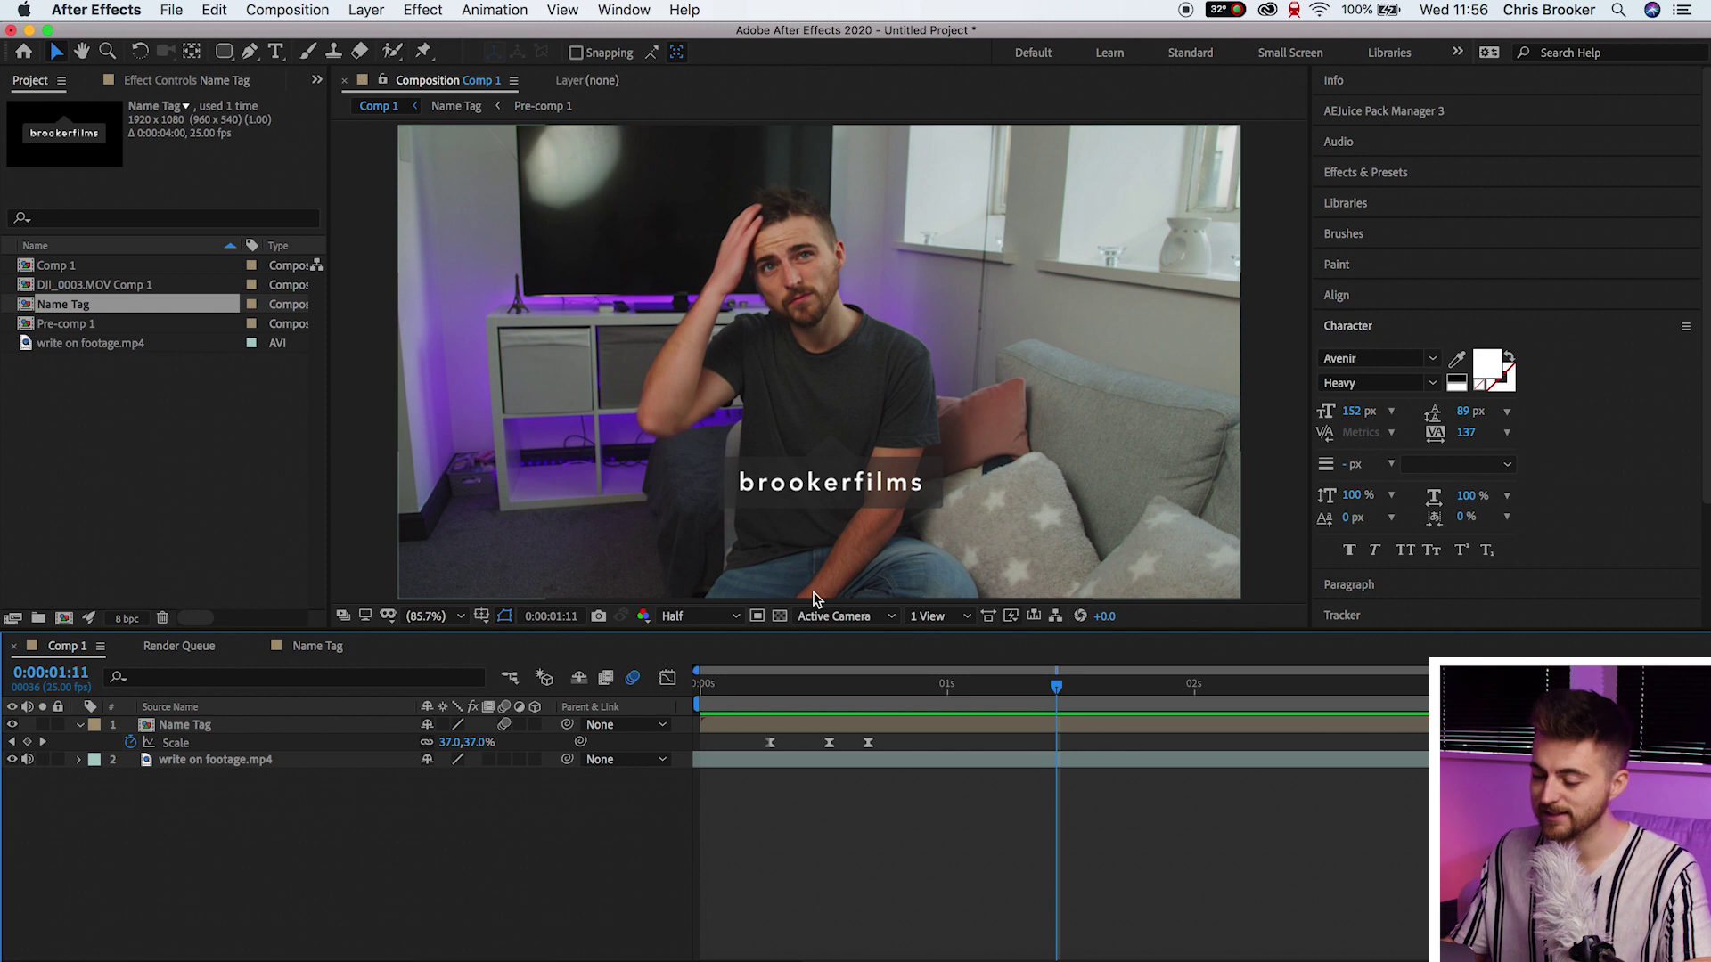
Find Drop Shadow in Effects & Presets and apply it to the Name Tag layer.
click(1373, 173)
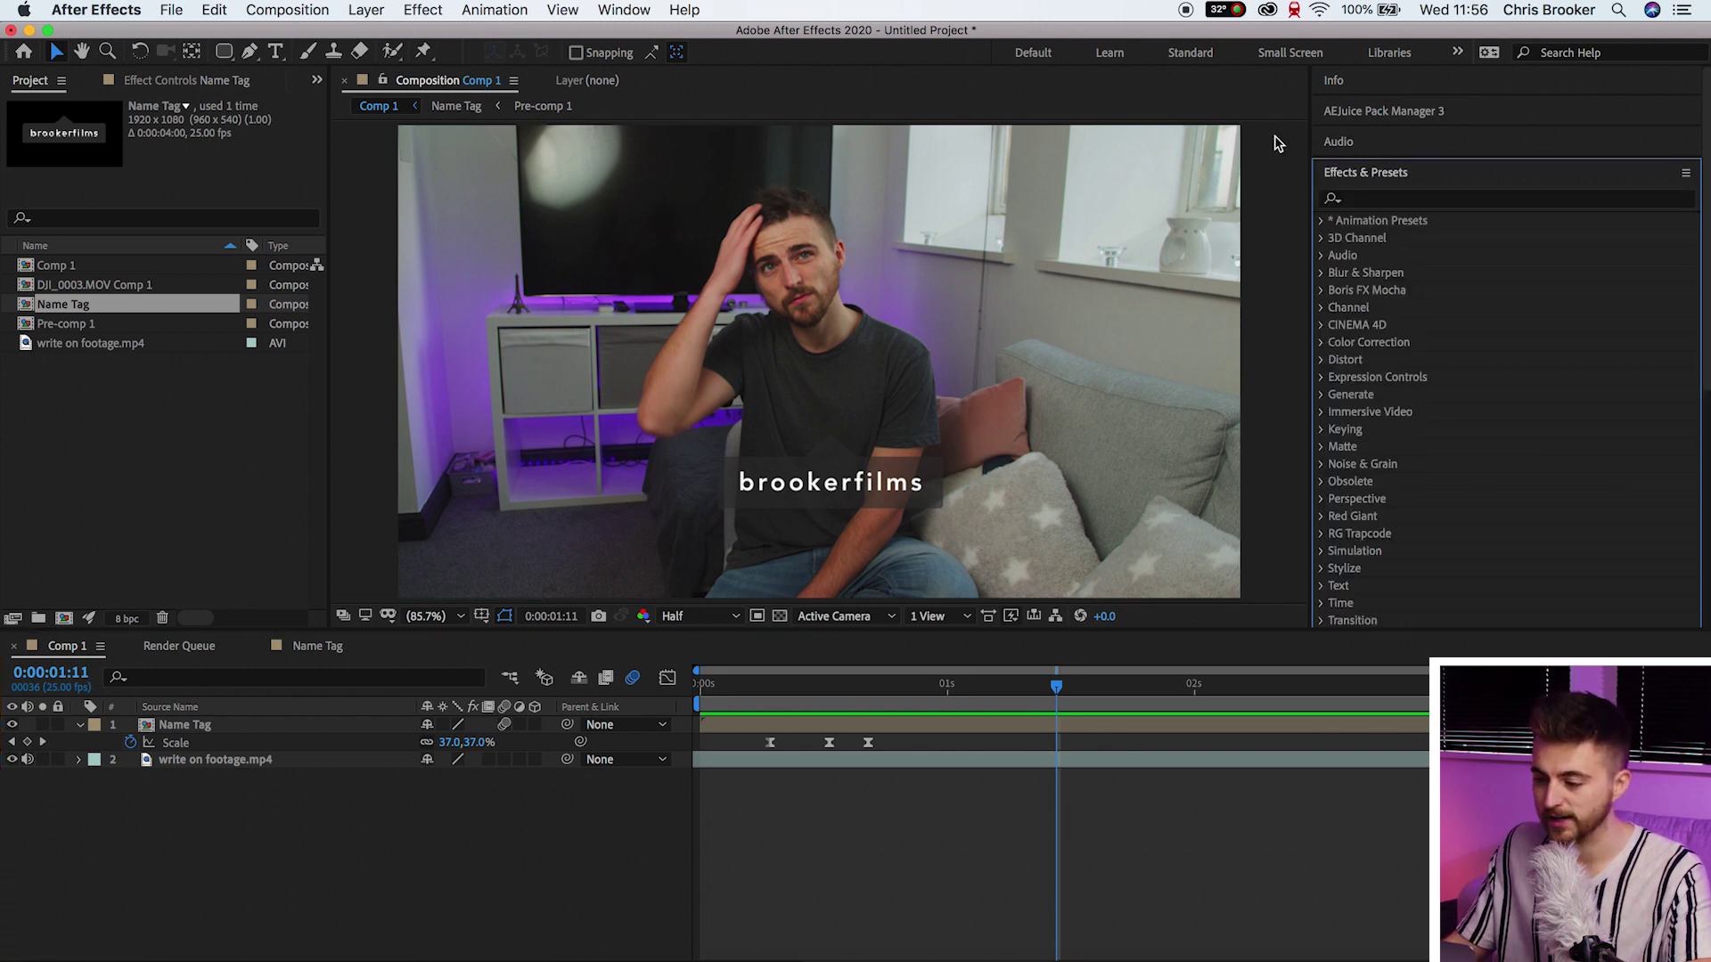
click(1420, 198)
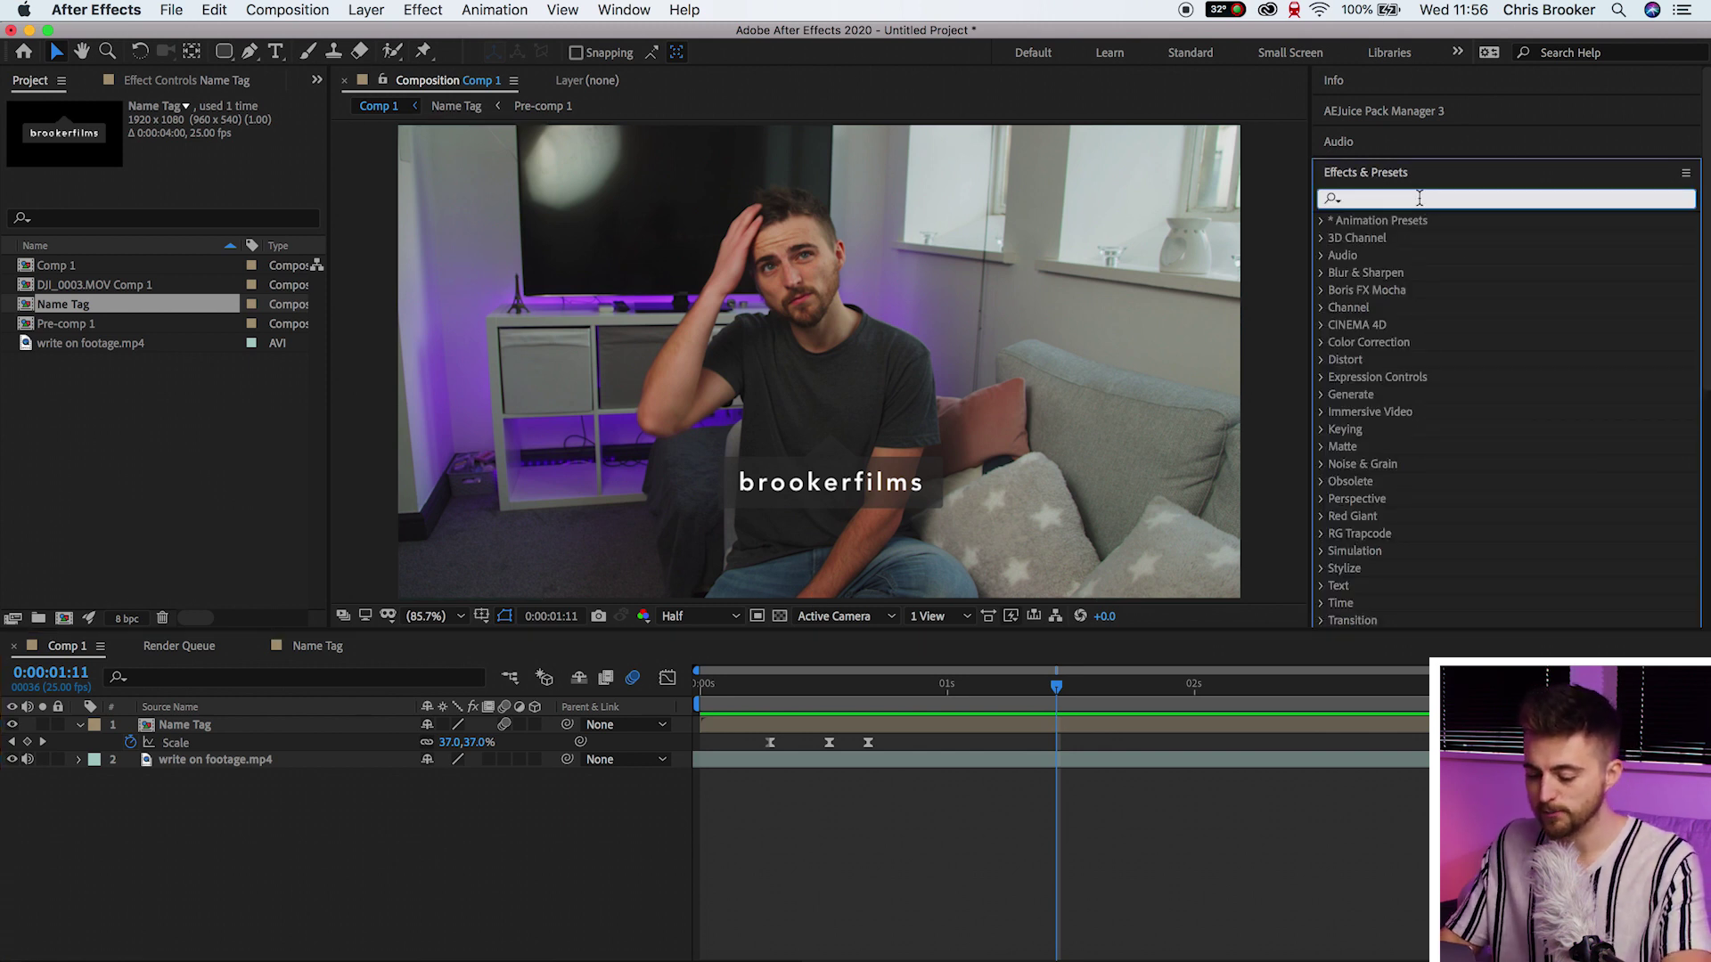
text(drop sha)
click(1400, 239)
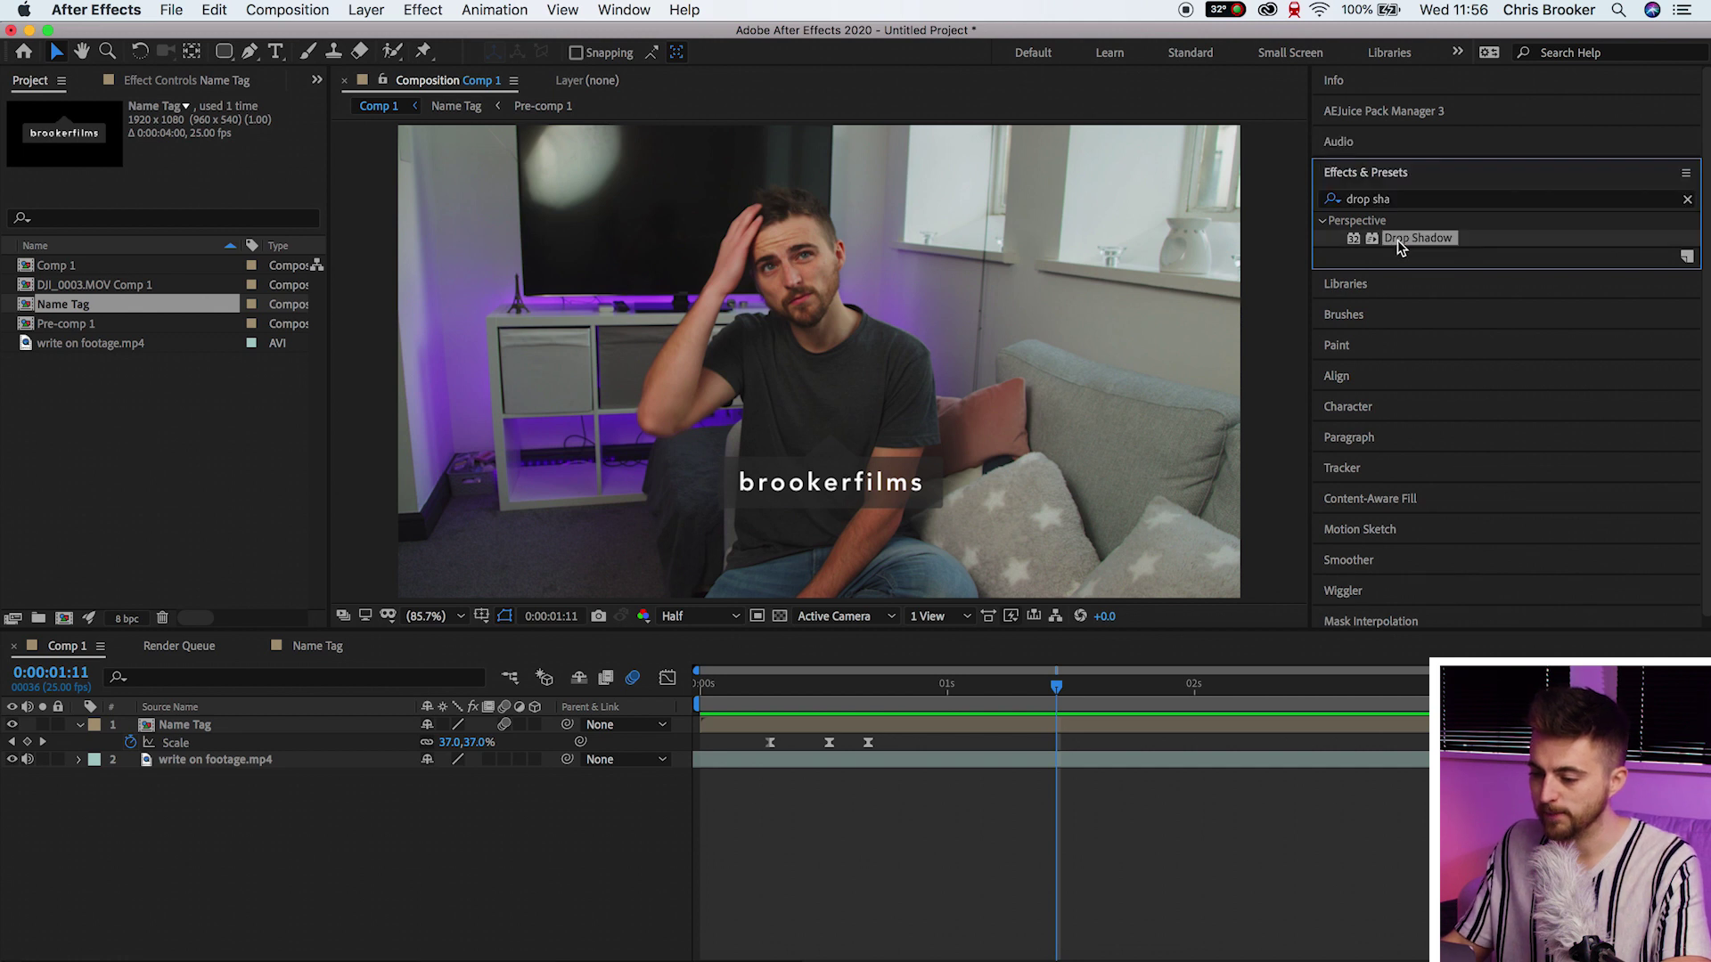
drag(1419, 244, 362, 729)
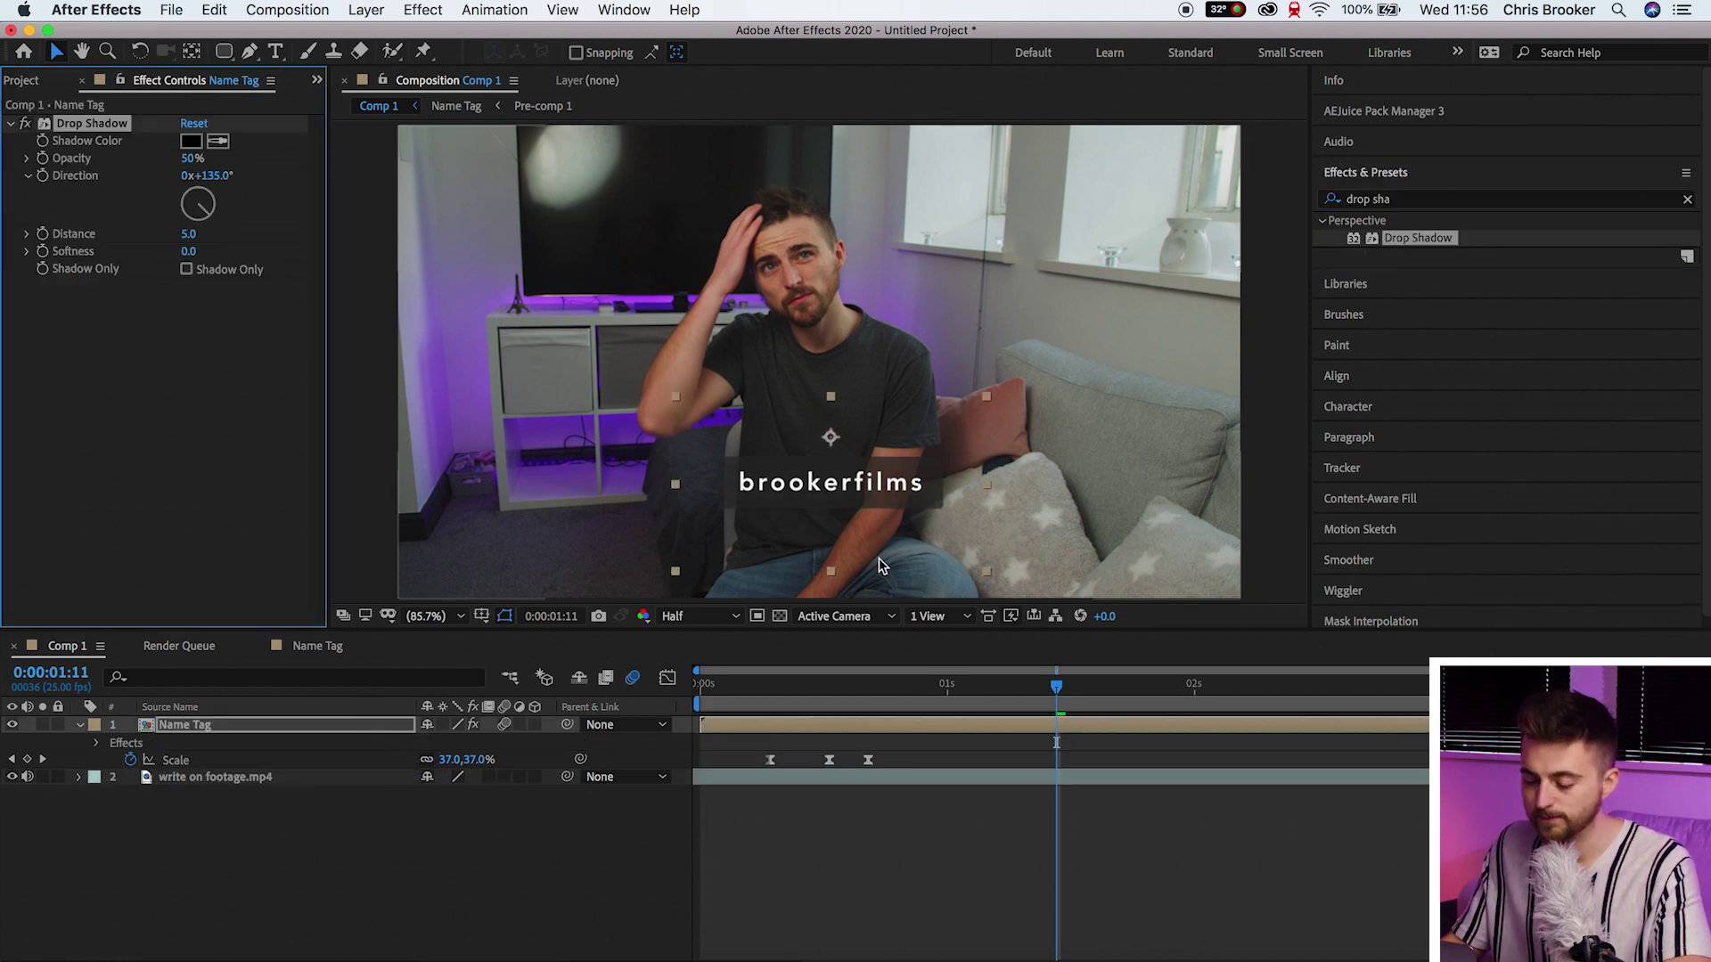
Zoom the viewer in, set preview resolution to Full, and frame the tag text.
scroll(879, 559, up, 6)
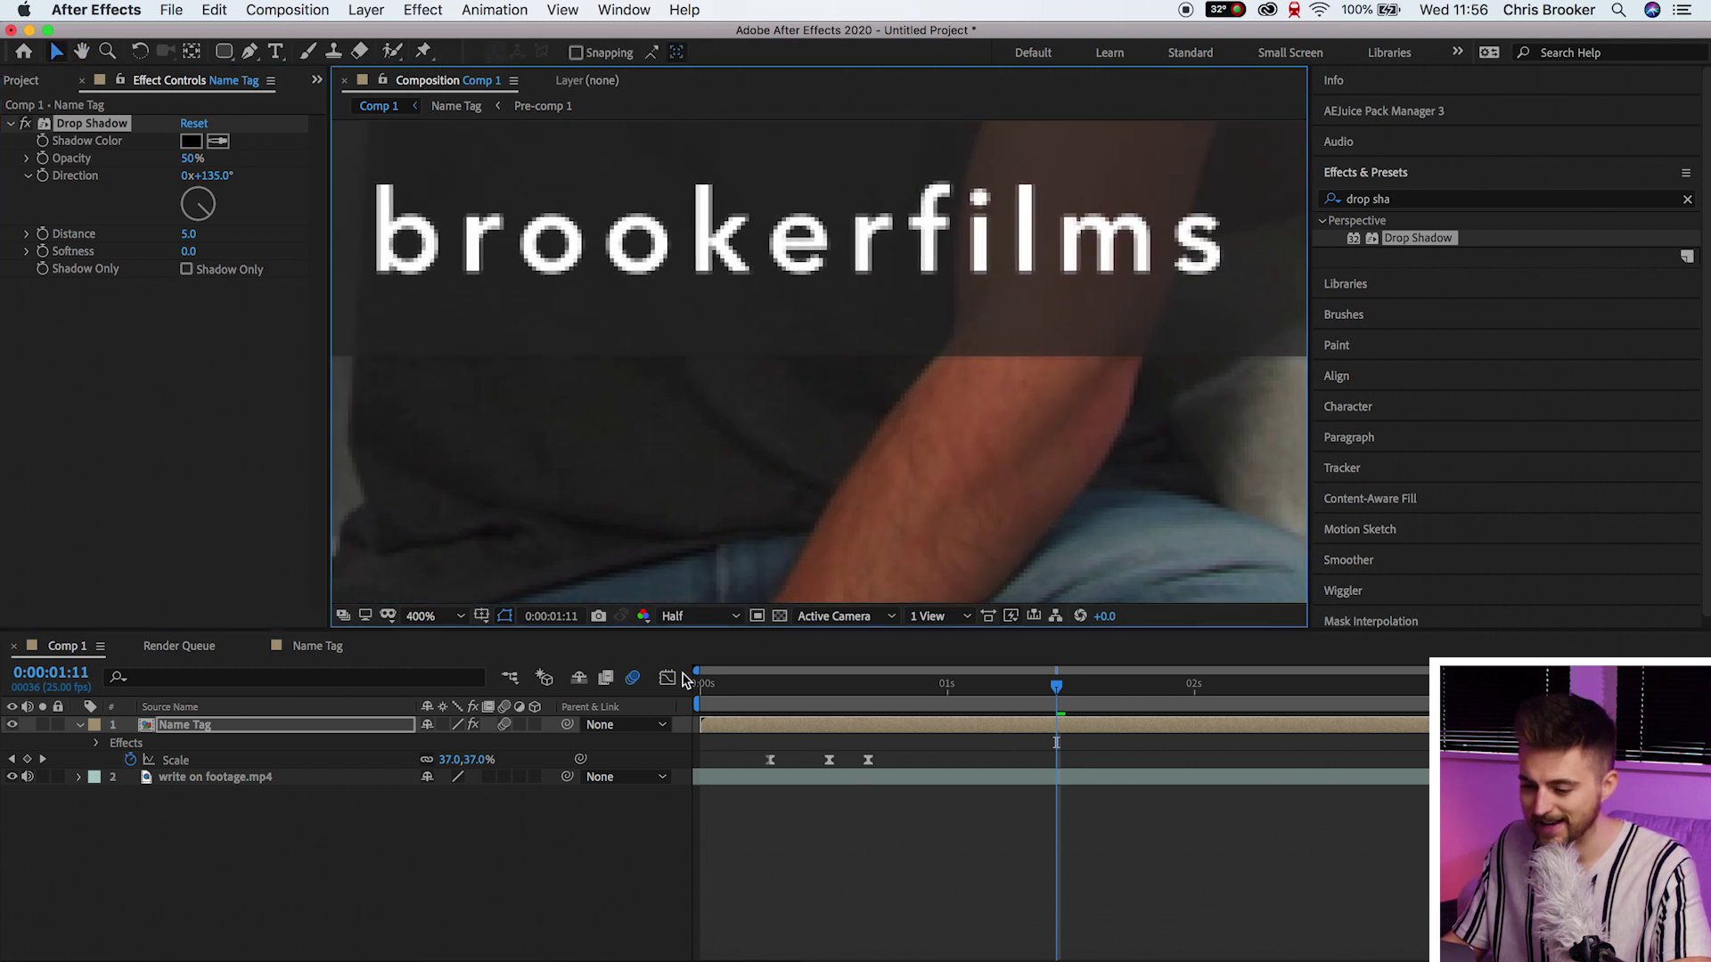
click(689, 616)
click(687, 664)
drag(693, 650, 802, 748)
drag(762, 544, 756, 417)
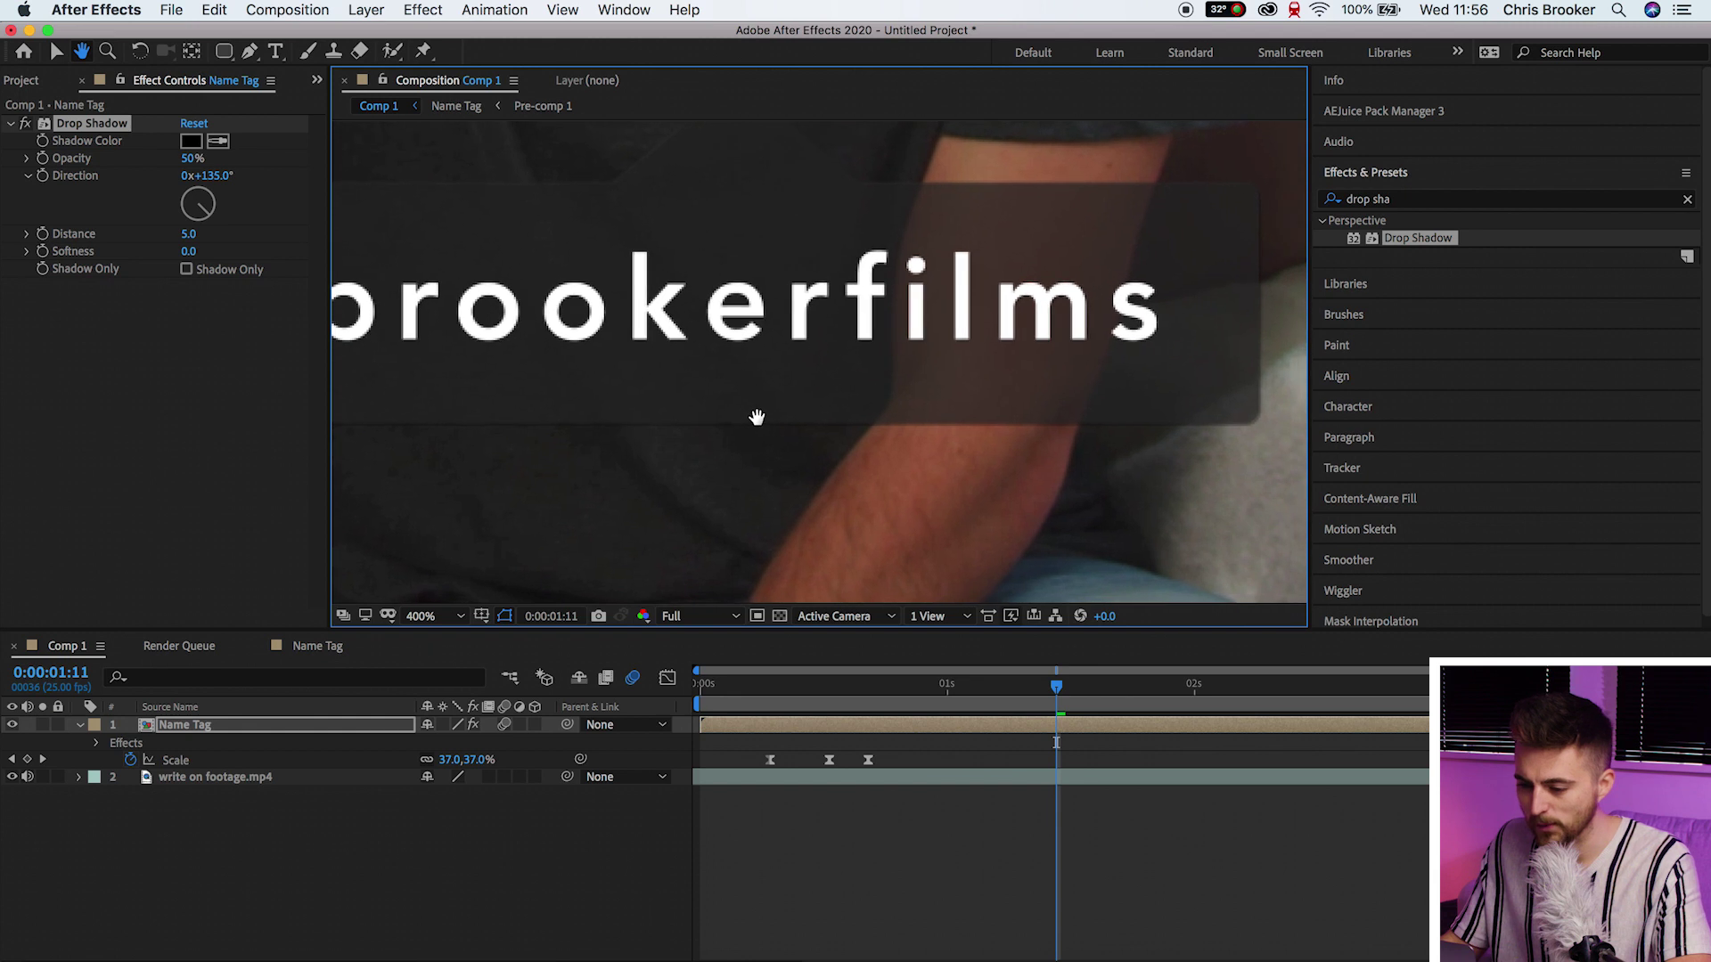
Set the drop shadow distance to 22.0 and softness to 72.0, then fit the viewer.
click(192, 165)
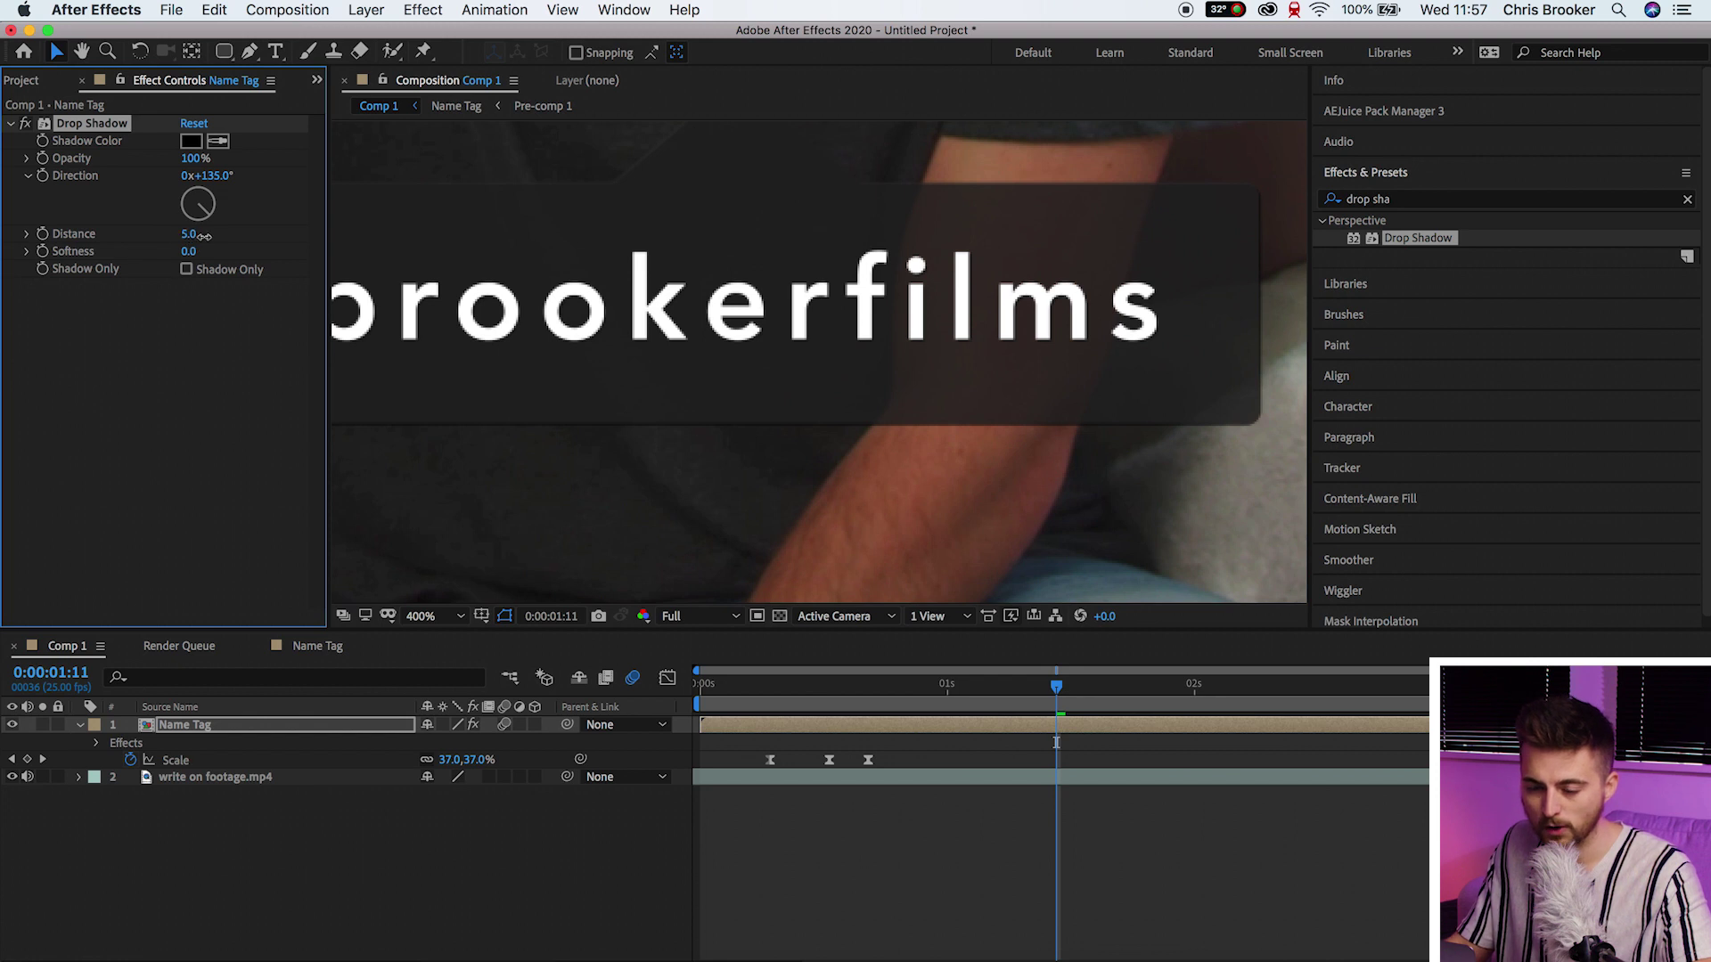
mouse_move(204, 236)
mouse_down()
mouse_move(228, 240)
mouse_move(211, 238)
mouse_up()
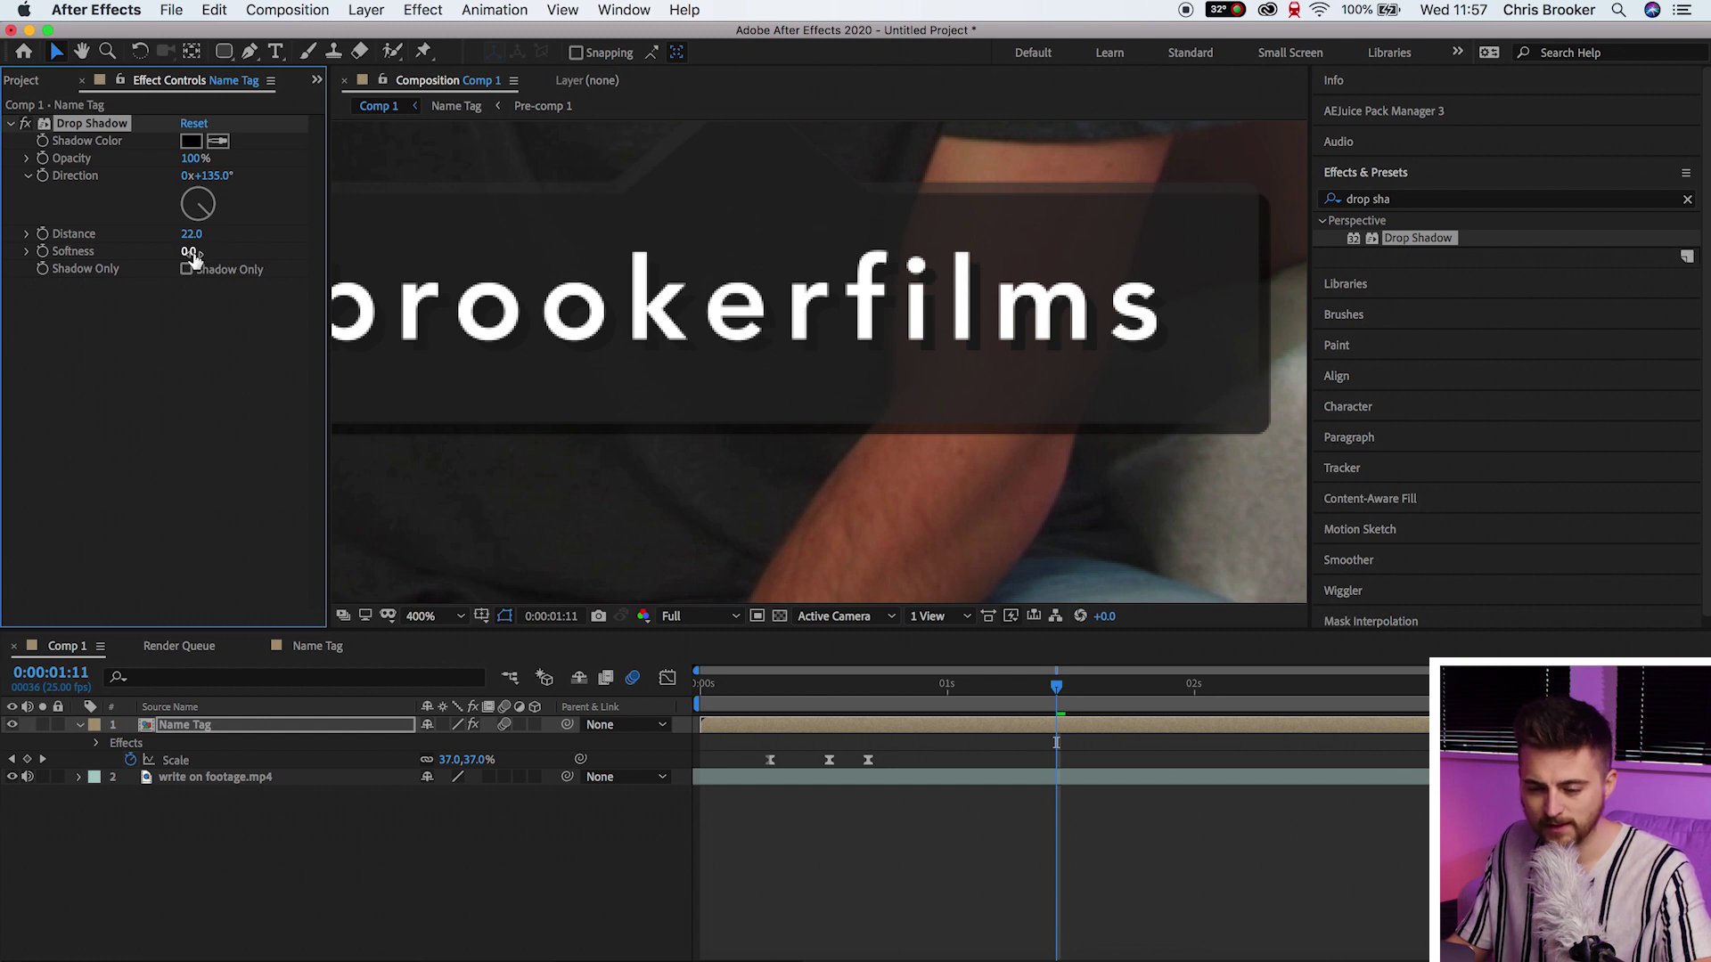
drag(192, 256, 231, 254)
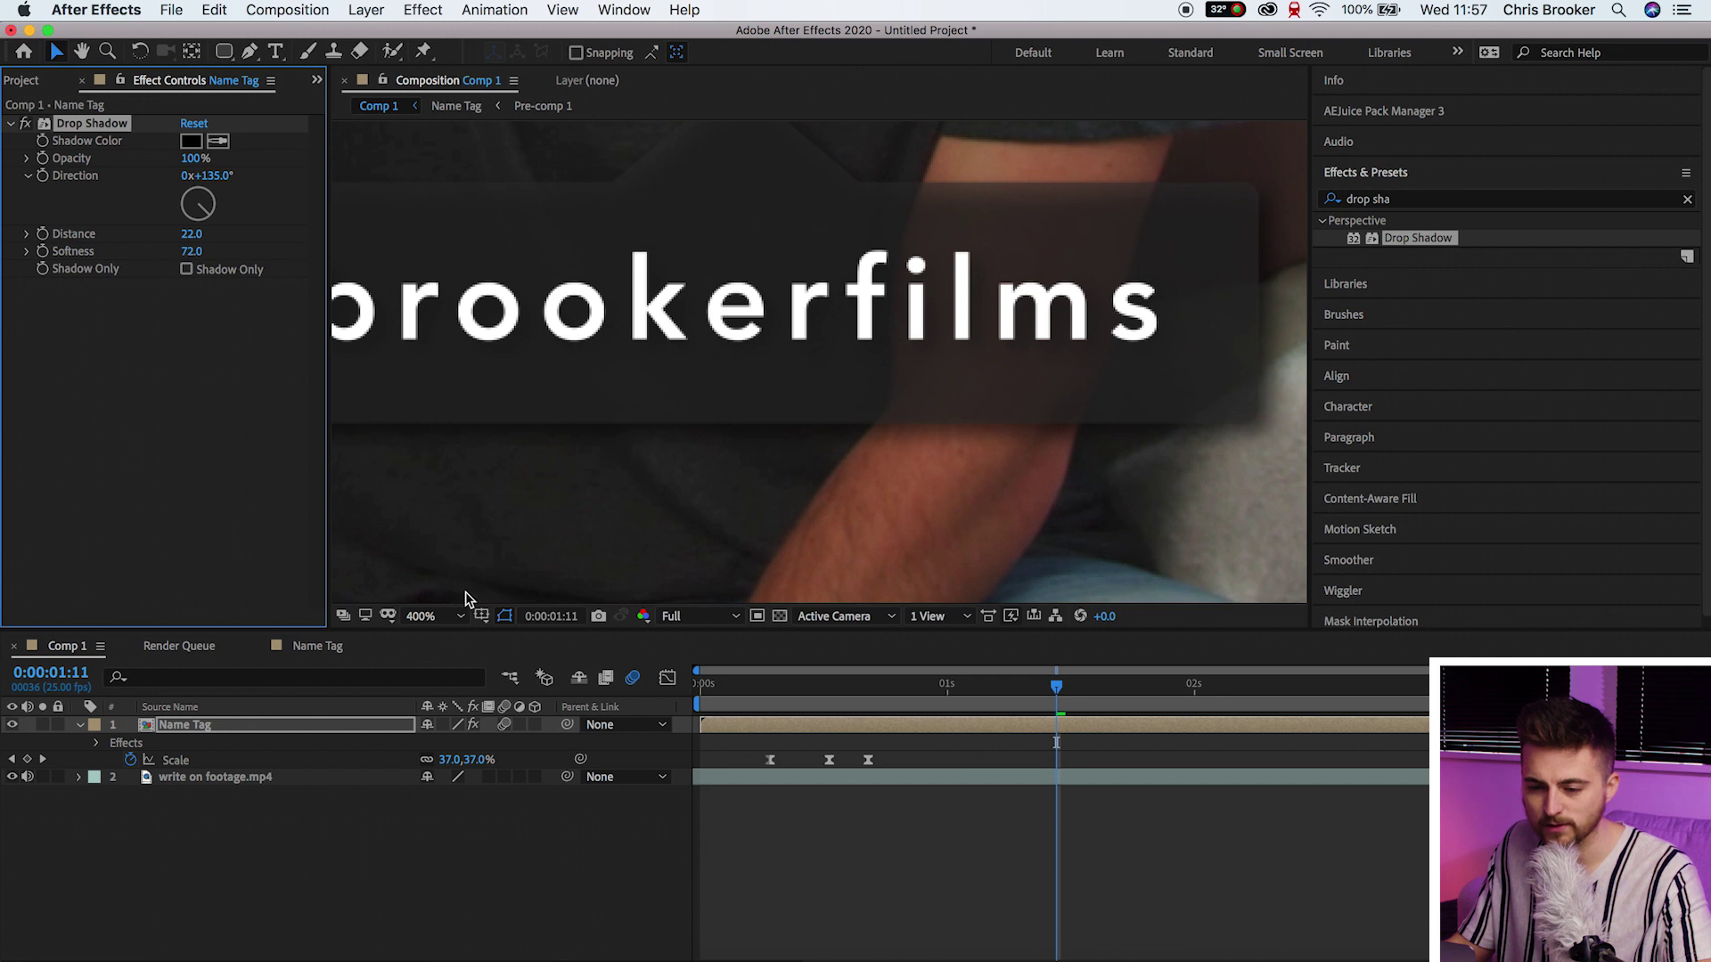
click(435, 619)
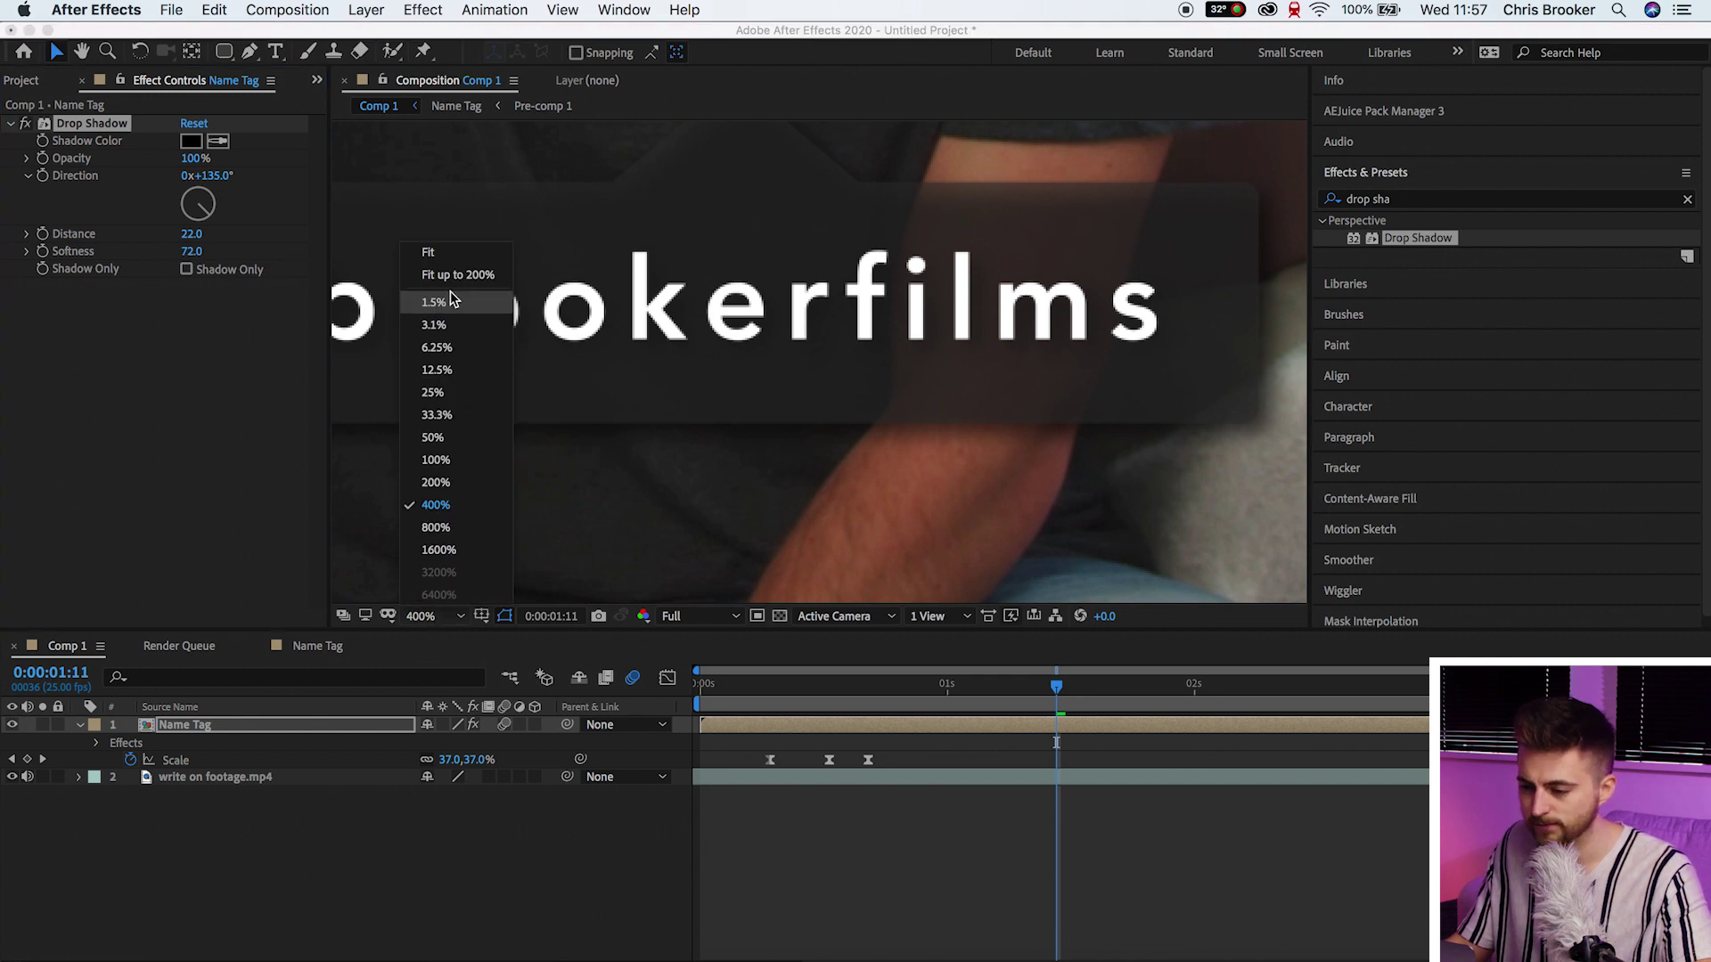
click(454, 274)
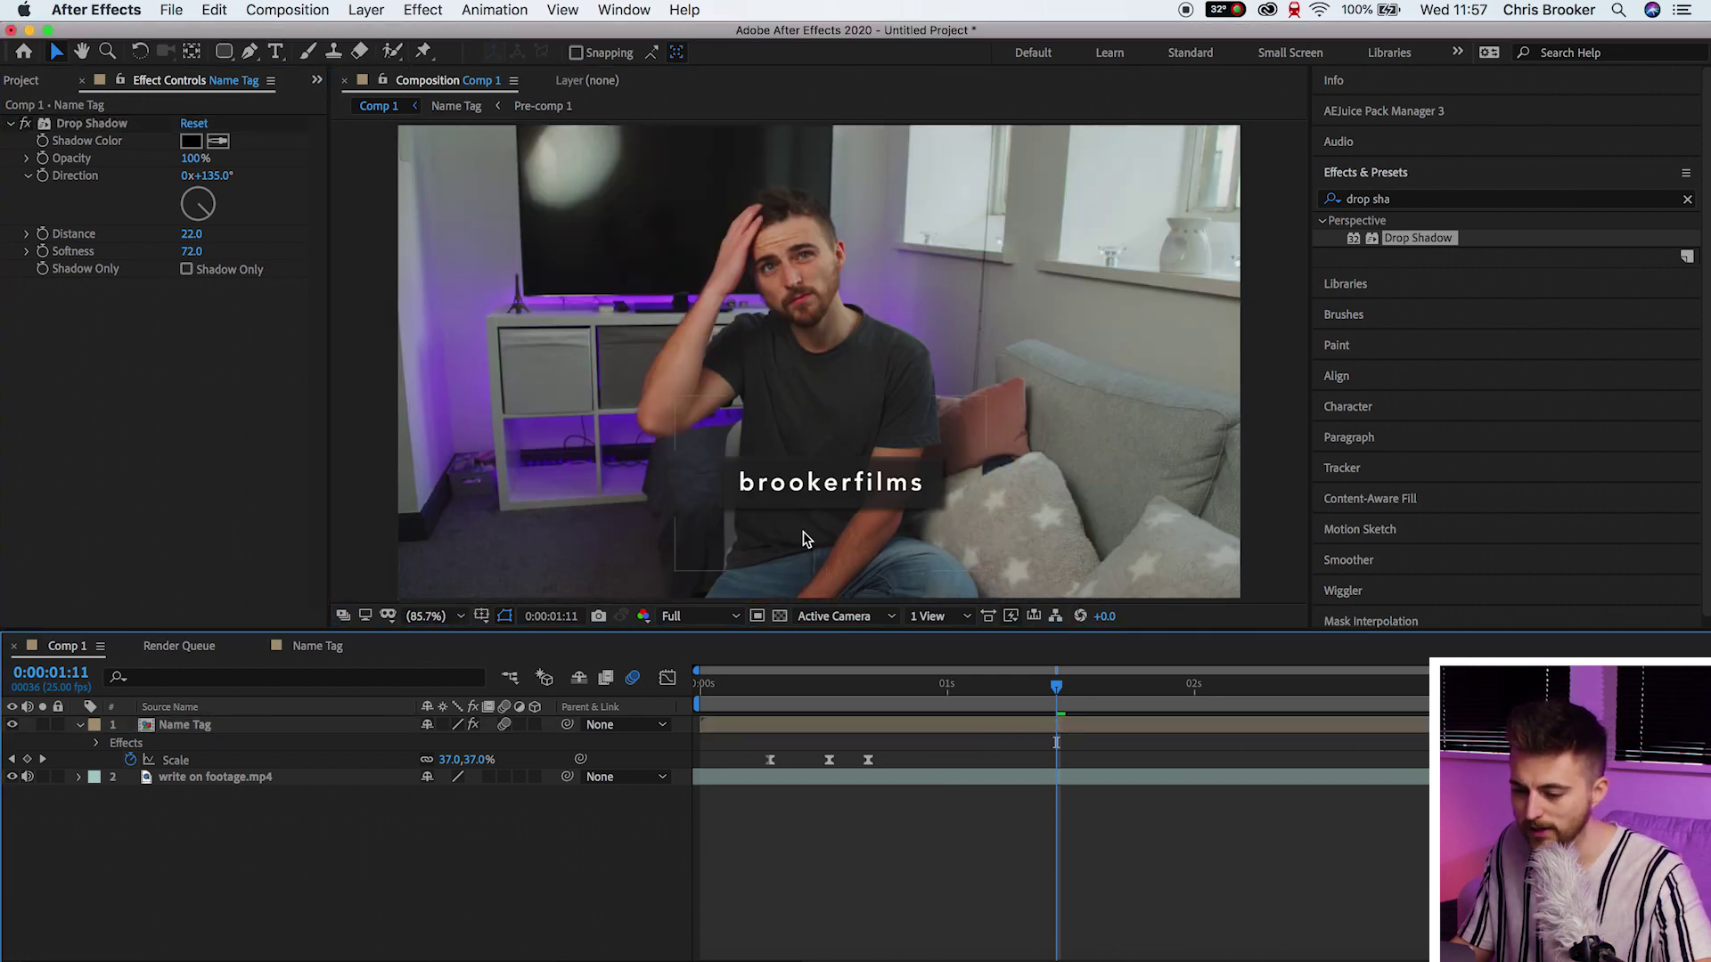
Lower the drop shadow opacity to 64%, deselect the layer, and fit the view.
scroll(804, 531, up, 1)
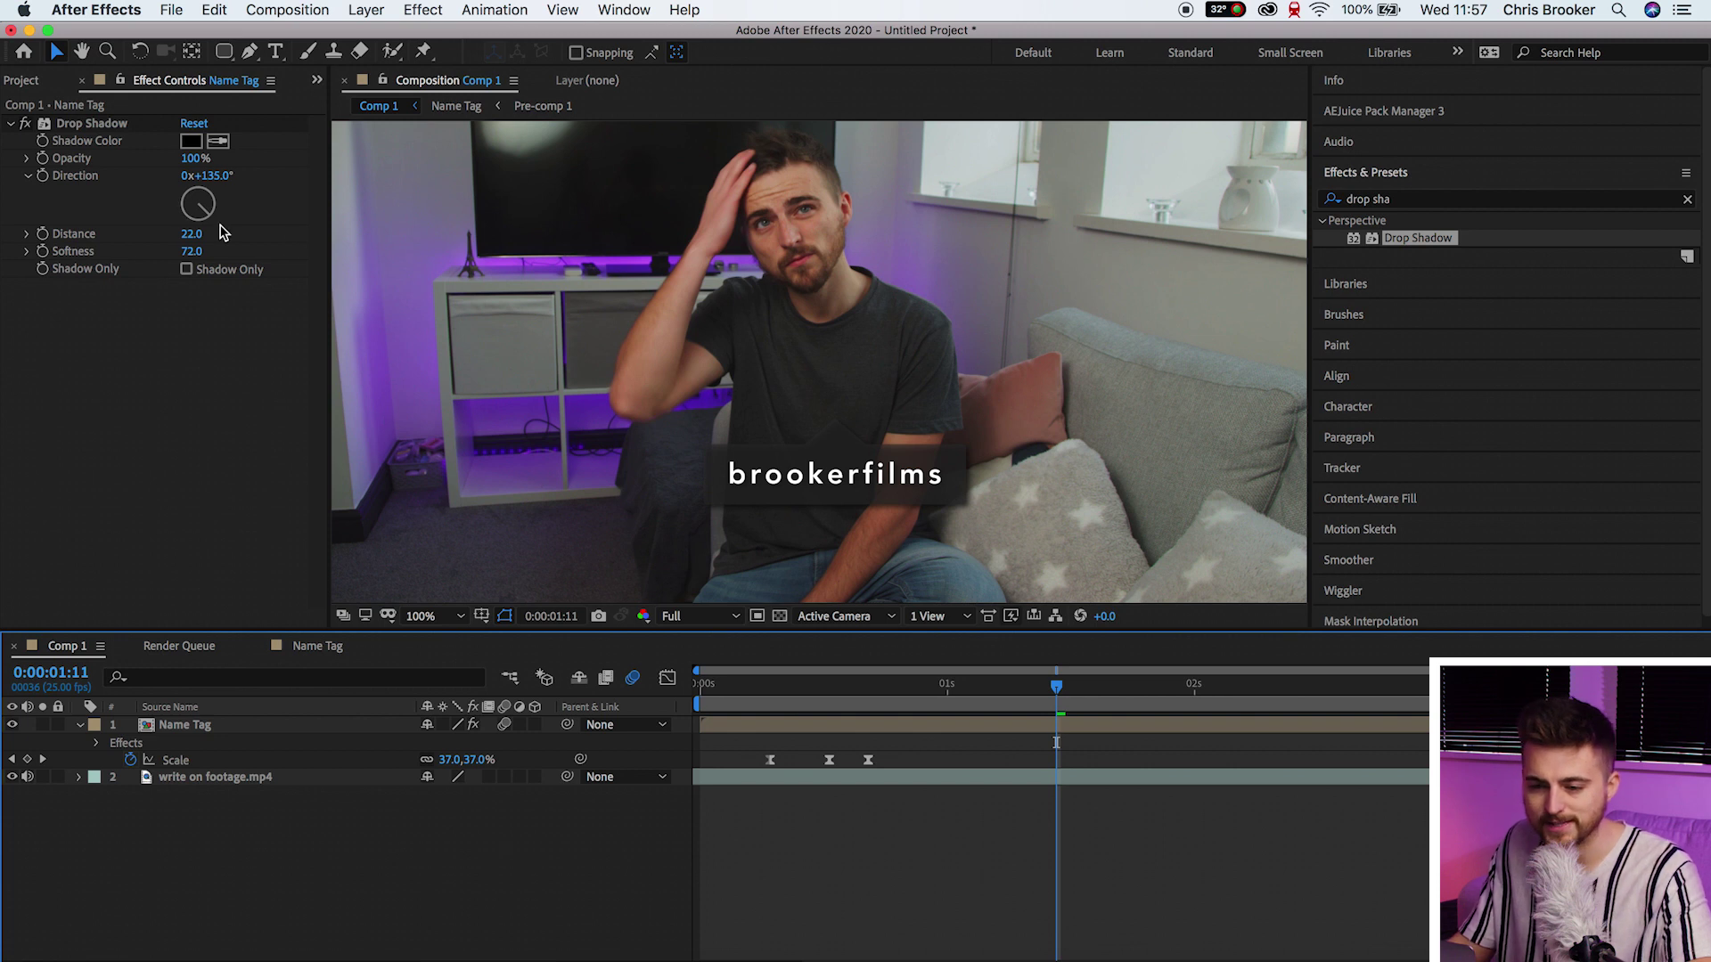
drag(194, 157, 176, 158)
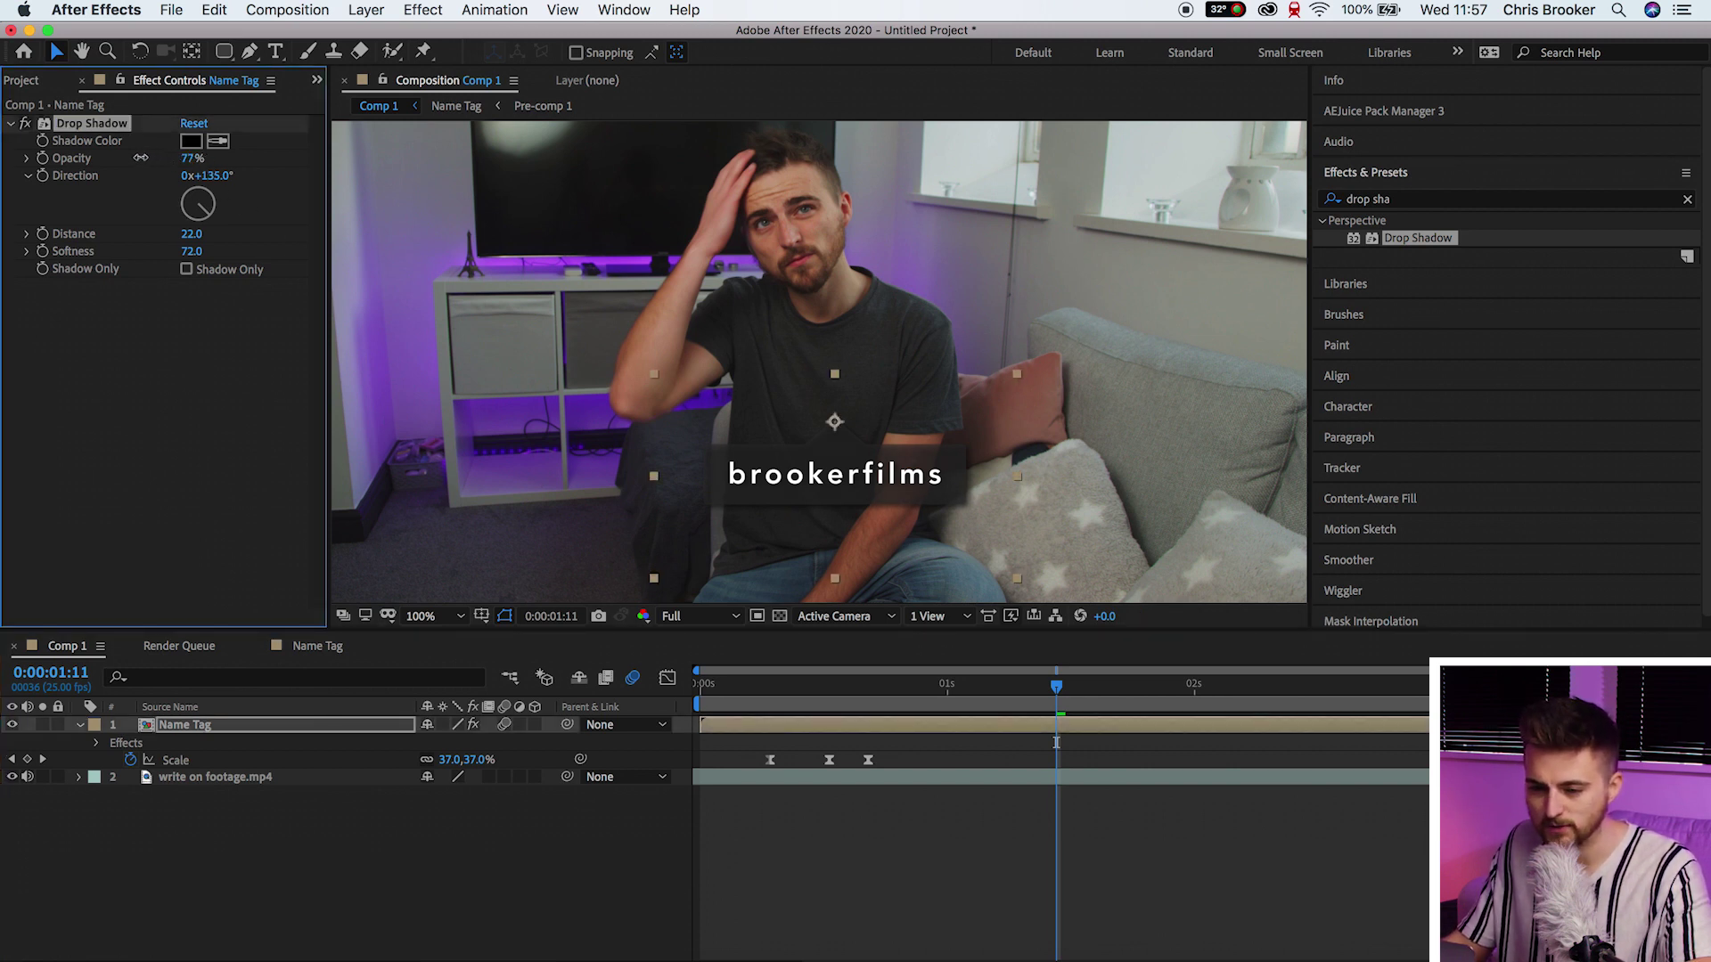
click(878, 826)
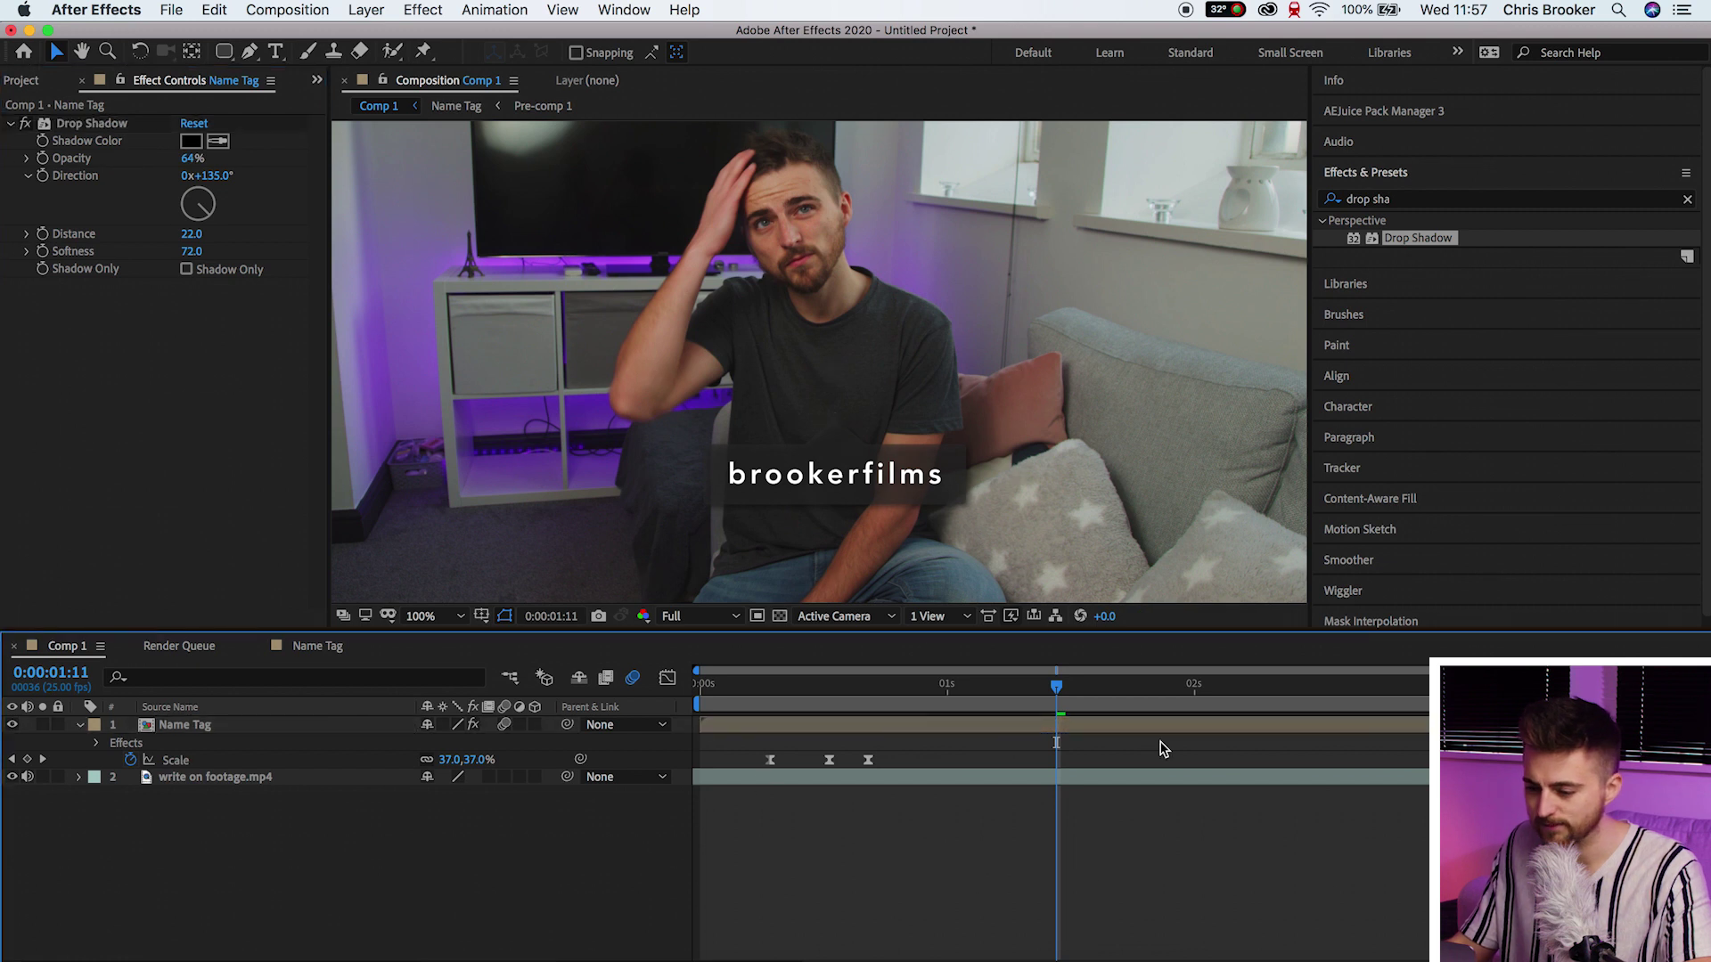
click(428, 616)
click(457, 274)
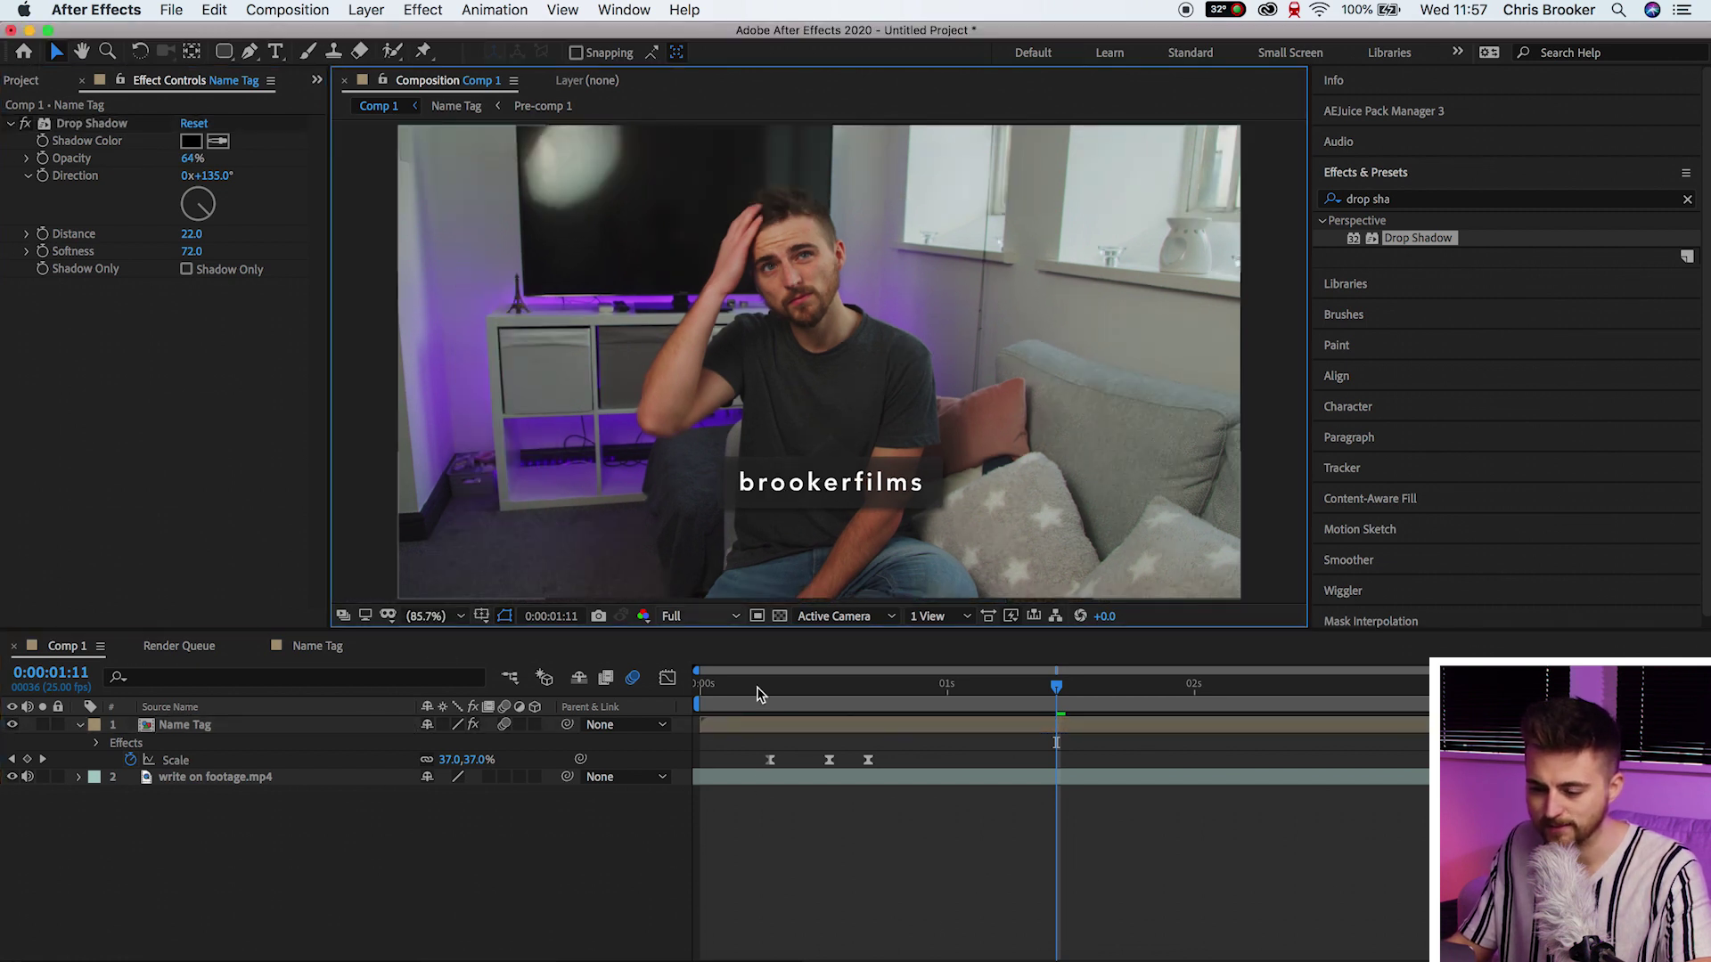
Play Comp 1 from 0:00:00:00 to watch the shadowed tag pop in and out.
key(space)
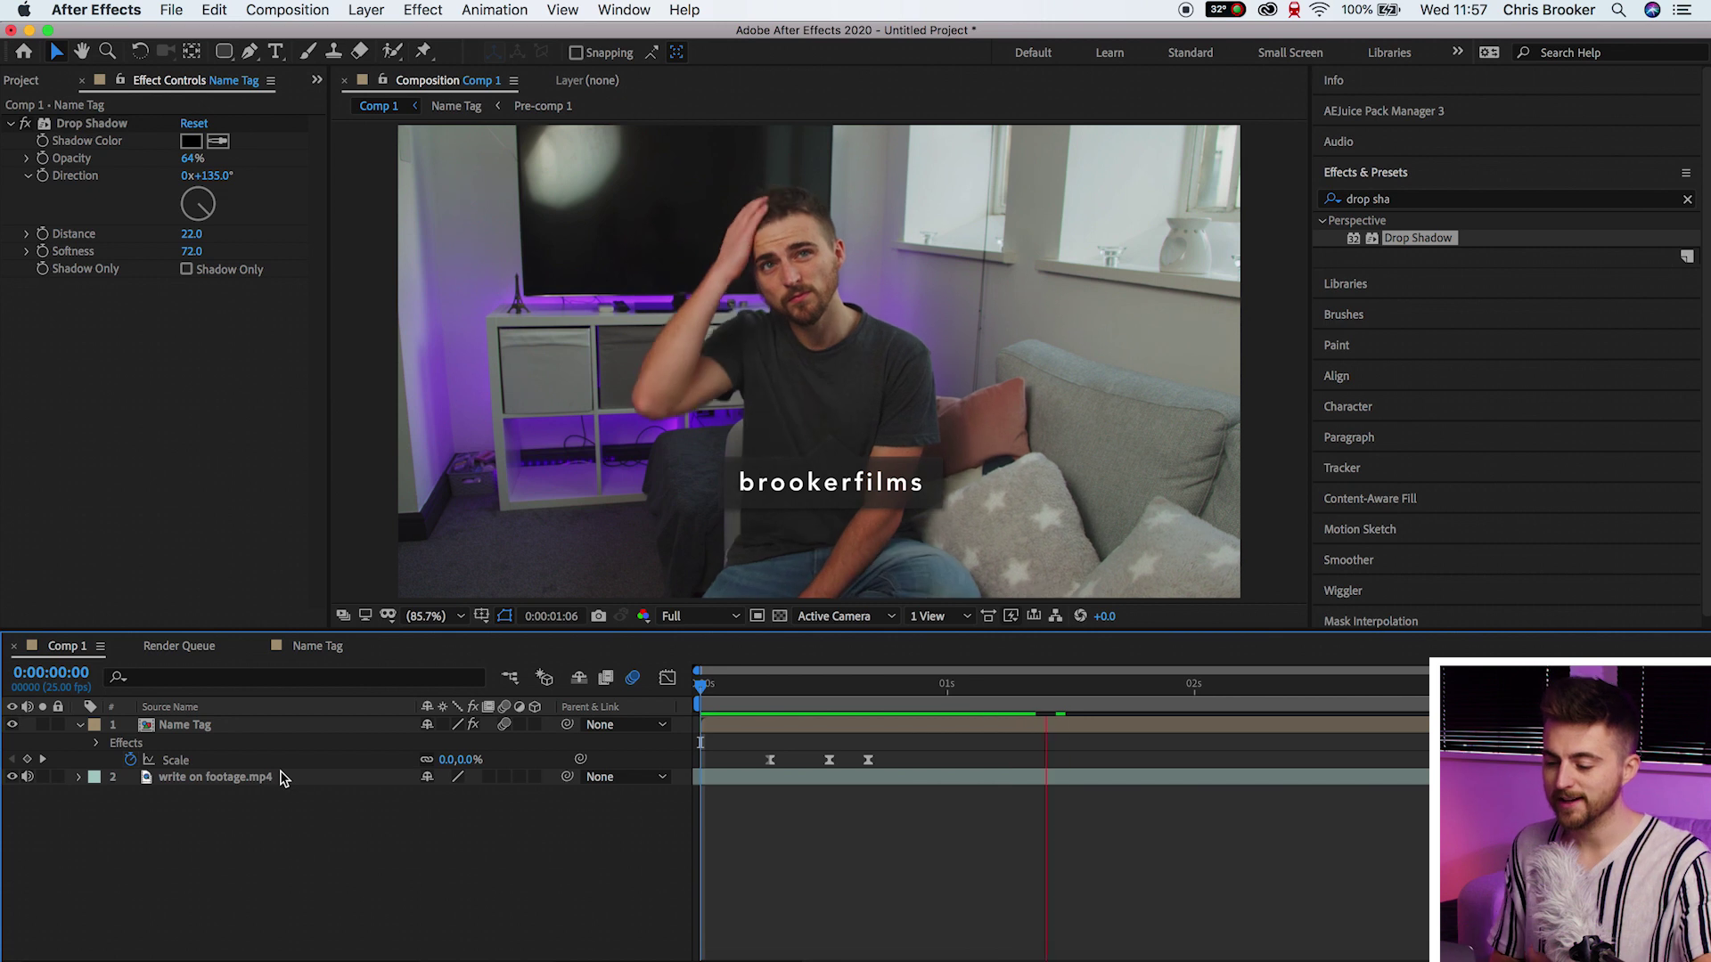